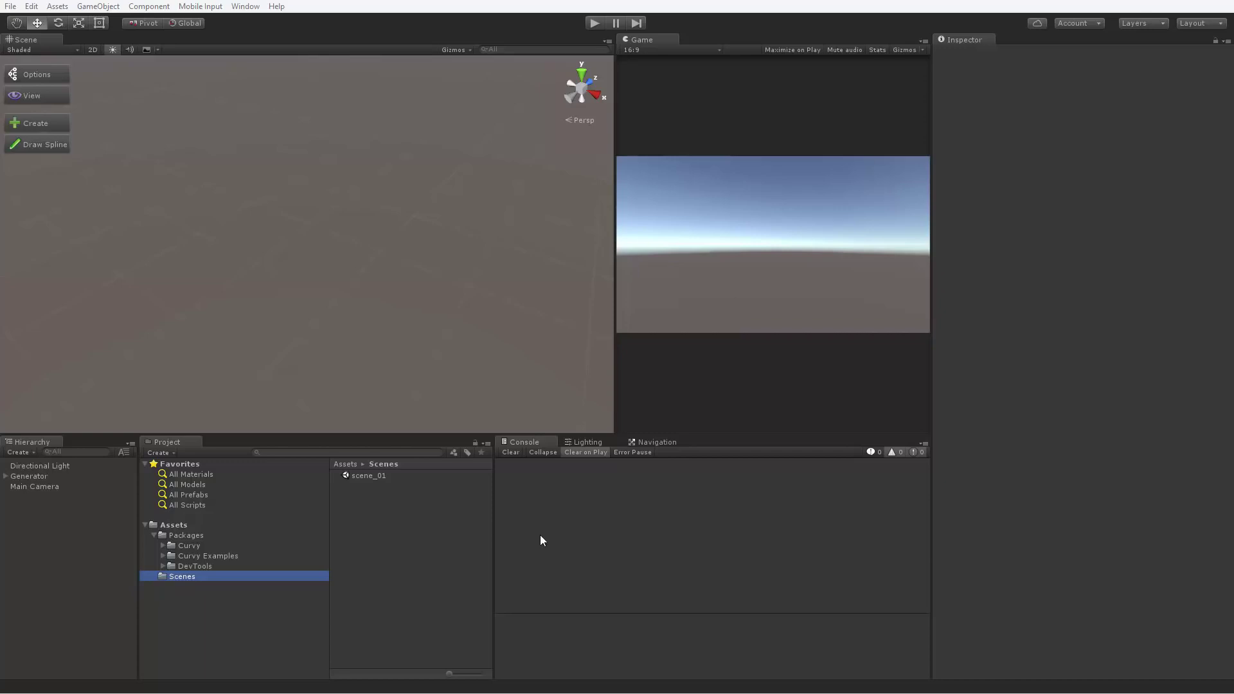
# Open the 25_CGExtrusionAdvanced scene from the Curvy Examples scenes and look over the whole rail track.
pyautogui.click(163, 556)
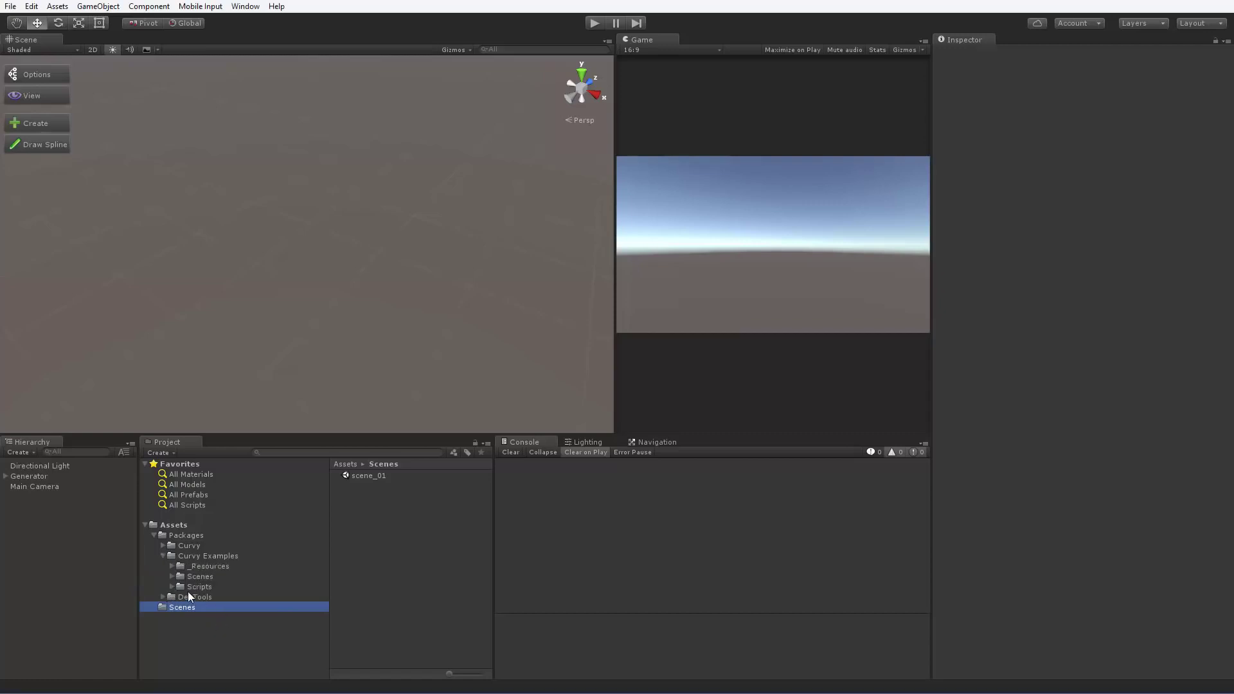
pyautogui.click(200, 576)
pyautogui.scroll(-3, 449, 591)
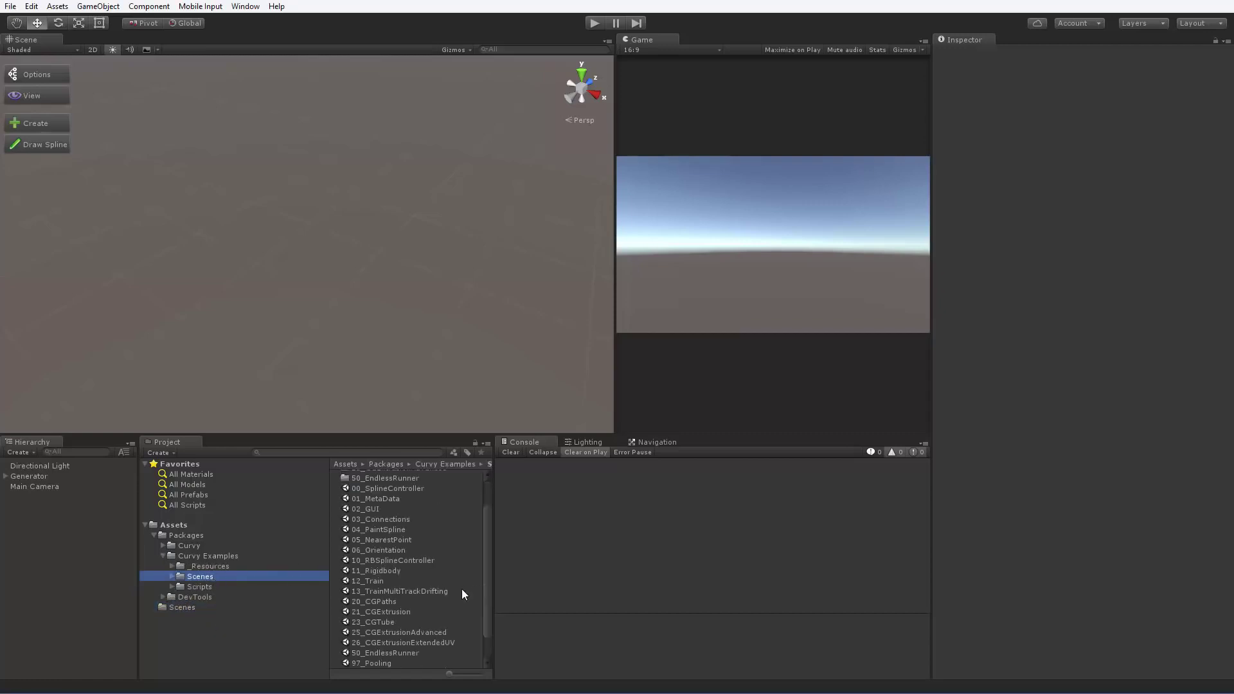
pyautogui.doubleClick(398, 602)
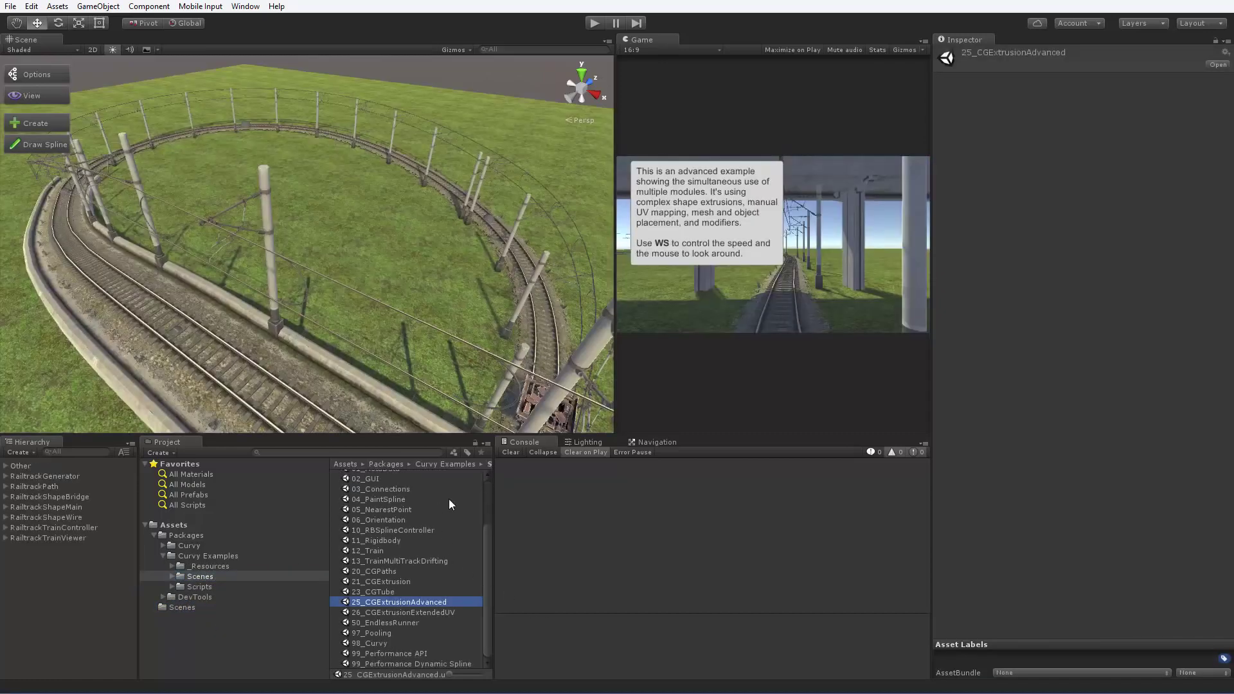
pyautogui.moveTo(433, 330); pyautogui.dragTo(537, 251, button='middle')
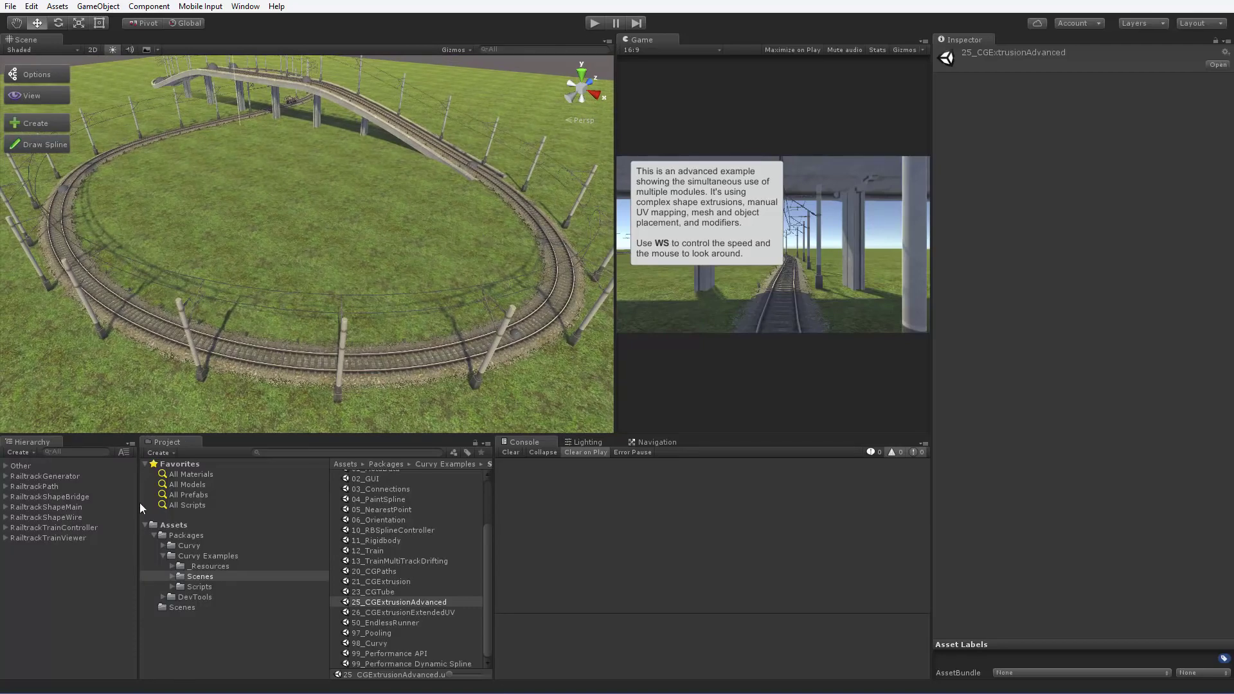
# Open the RailtrackGenerator's node graph and examine how its input, extrusion and mesh modules are connected.
pyautogui.click(47, 477)
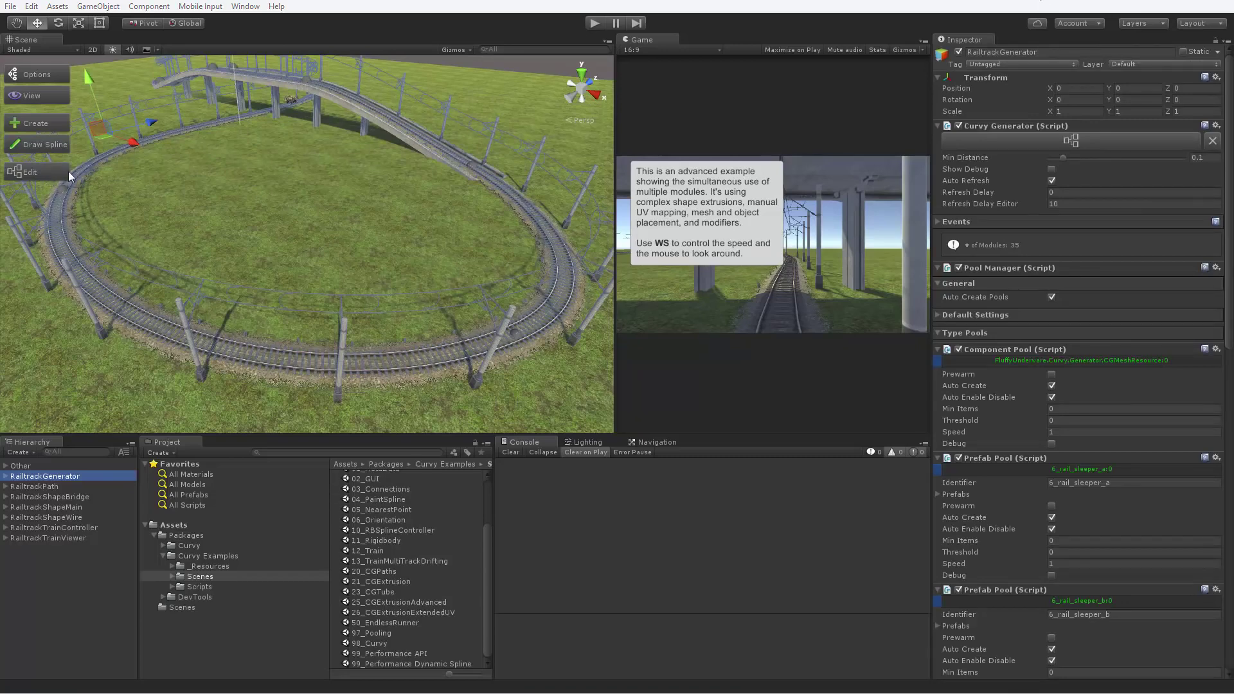
pyautogui.click(31, 175)
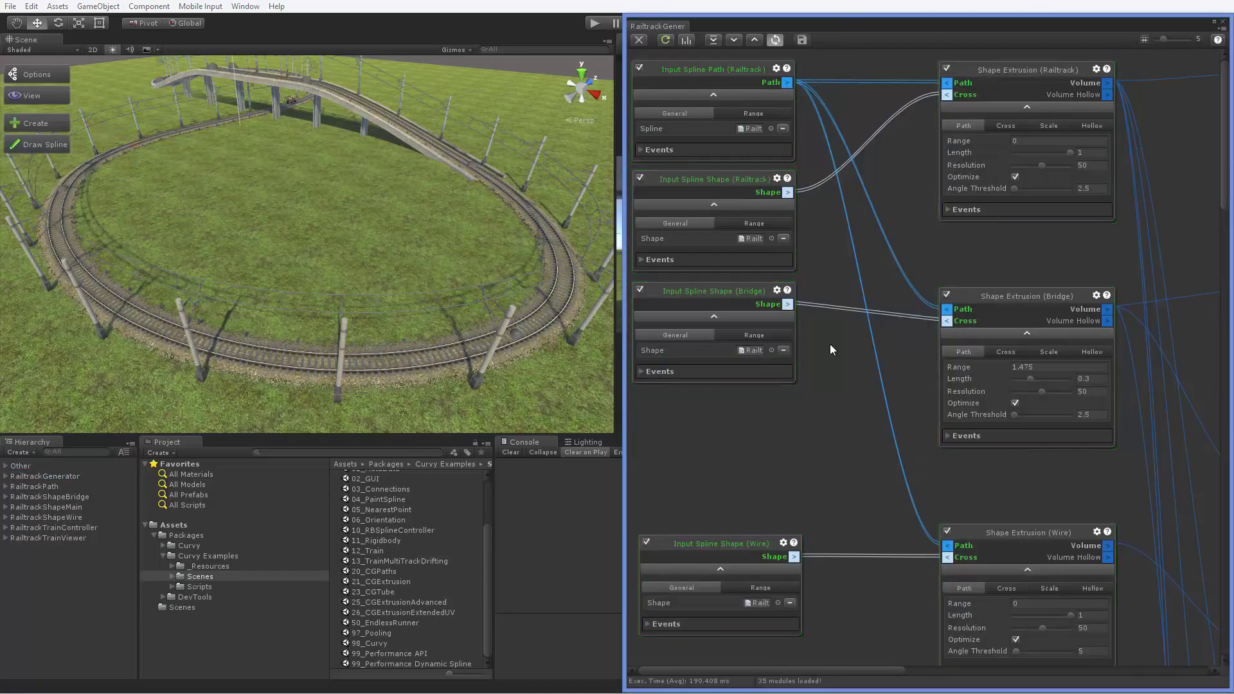
pyautogui.moveTo(880, 462); pyautogui.dragTo(1089, 349, button='middle')
pyautogui.moveTo(1036, 304); pyautogui.dragTo(951, 300, button='middle')
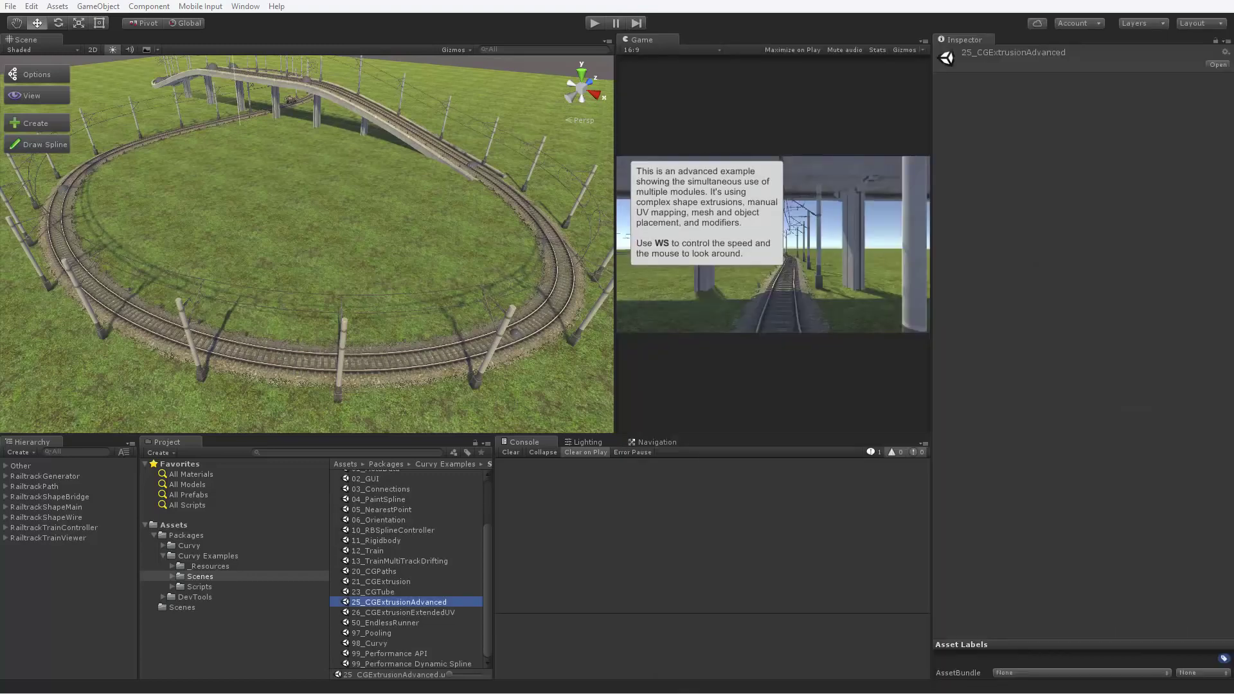
# Open scene_01 from the project's own Scenes folder and add a Curvy Generator object to it.
pyautogui.click(257, 604)
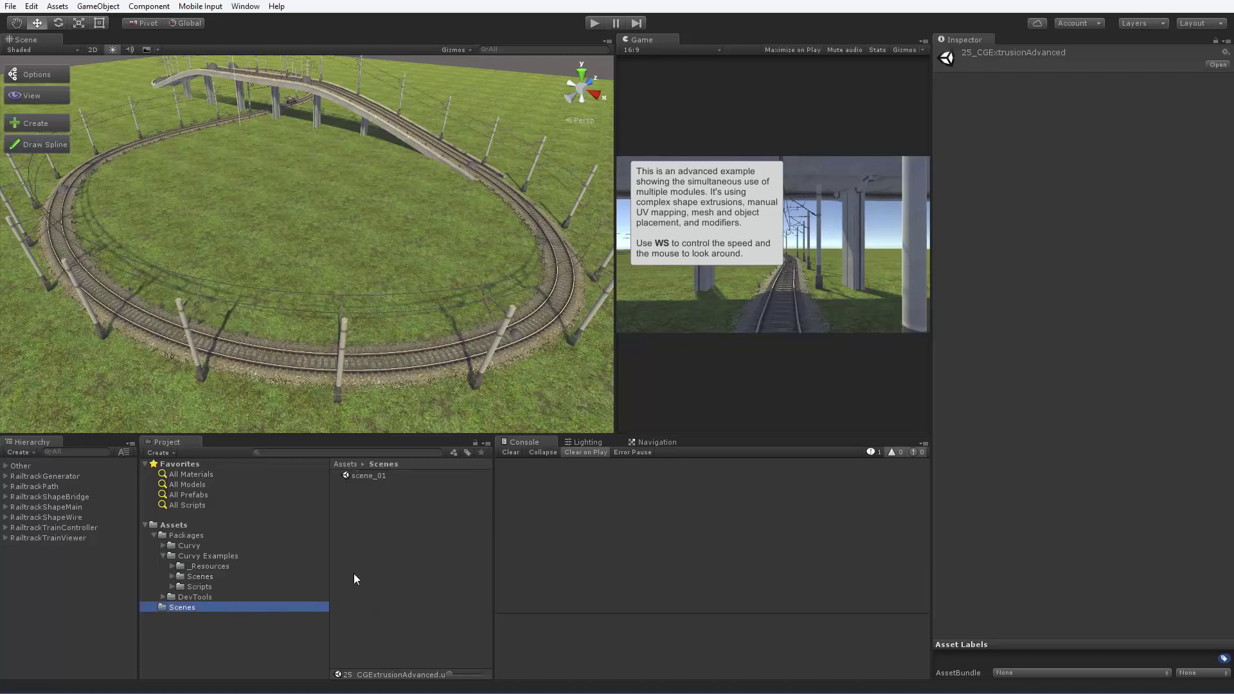
pyautogui.doubleClick(380, 479)
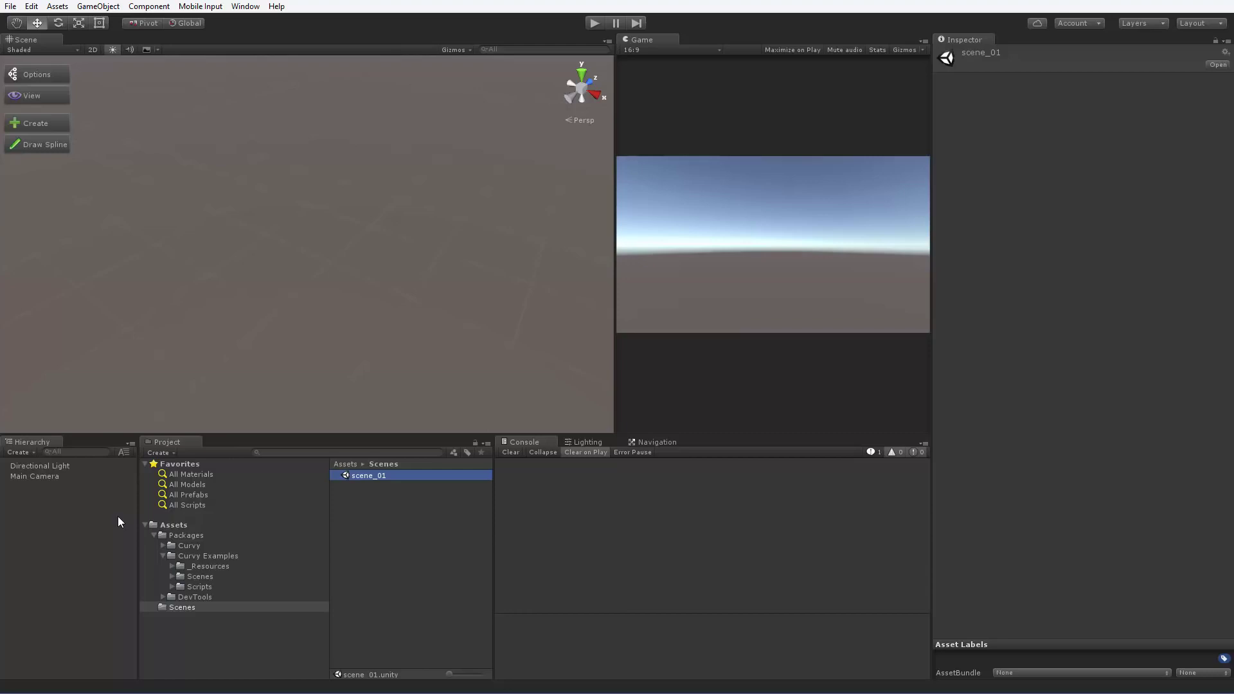
pyautogui.rightClick(117, 517)
pyautogui.moveTo(192, 408)
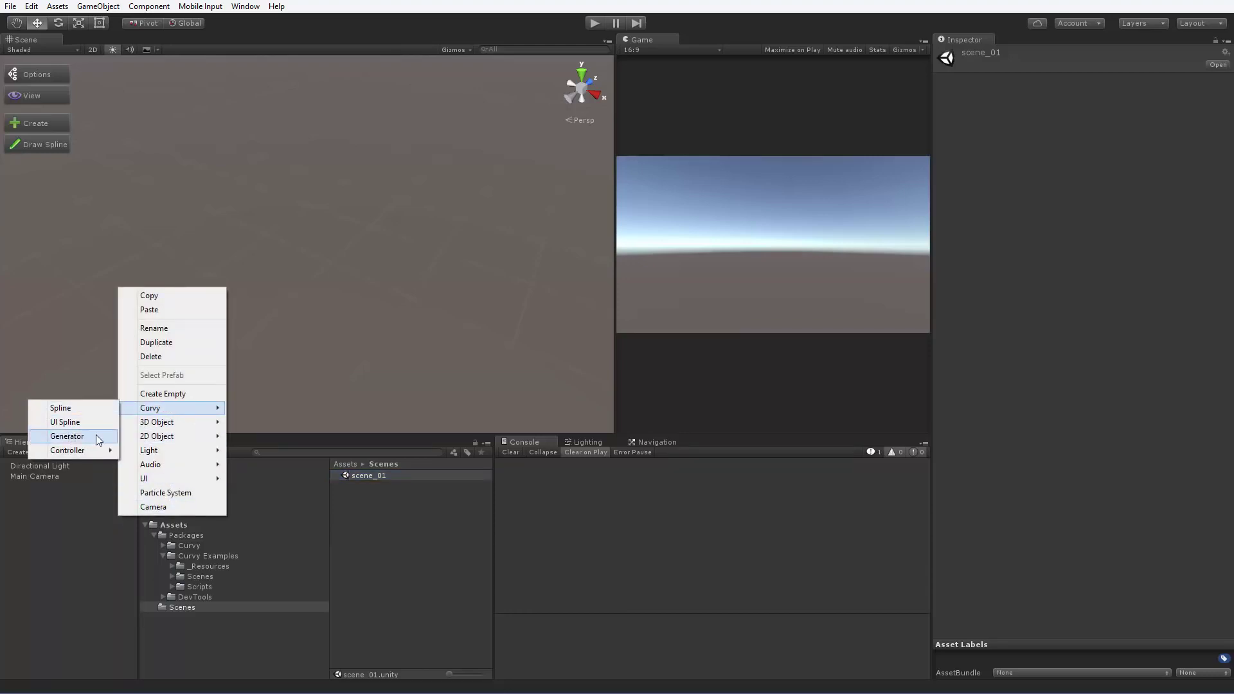
pyautogui.click(67, 436)
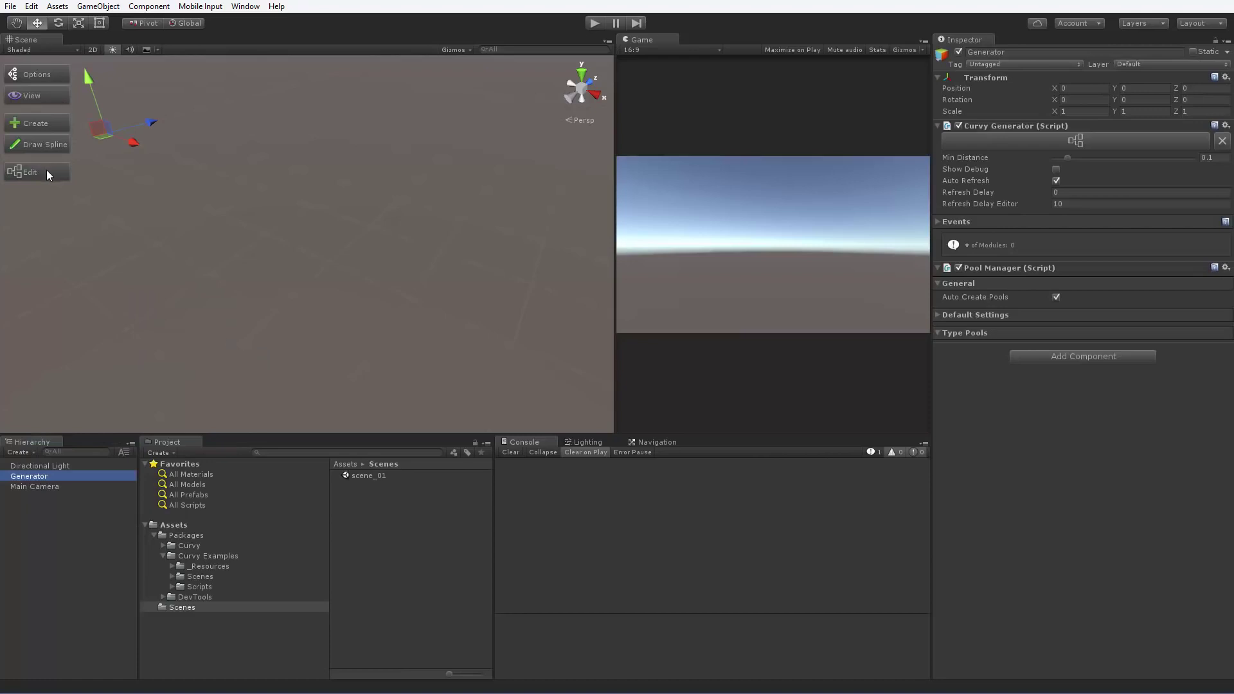
# Open the new generator's graph editor and add the Shape Extrusion template to the empty canvas.
pyautogui.click(46, 170)
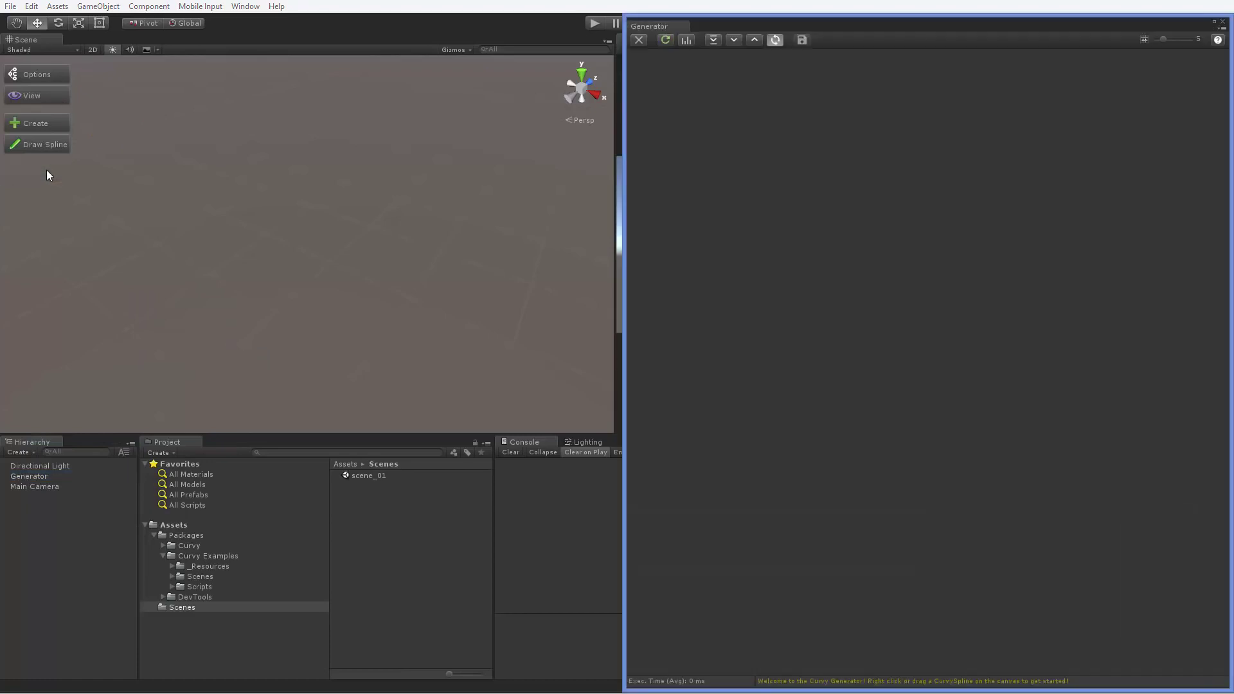
pyautogui.click(1218, 40)
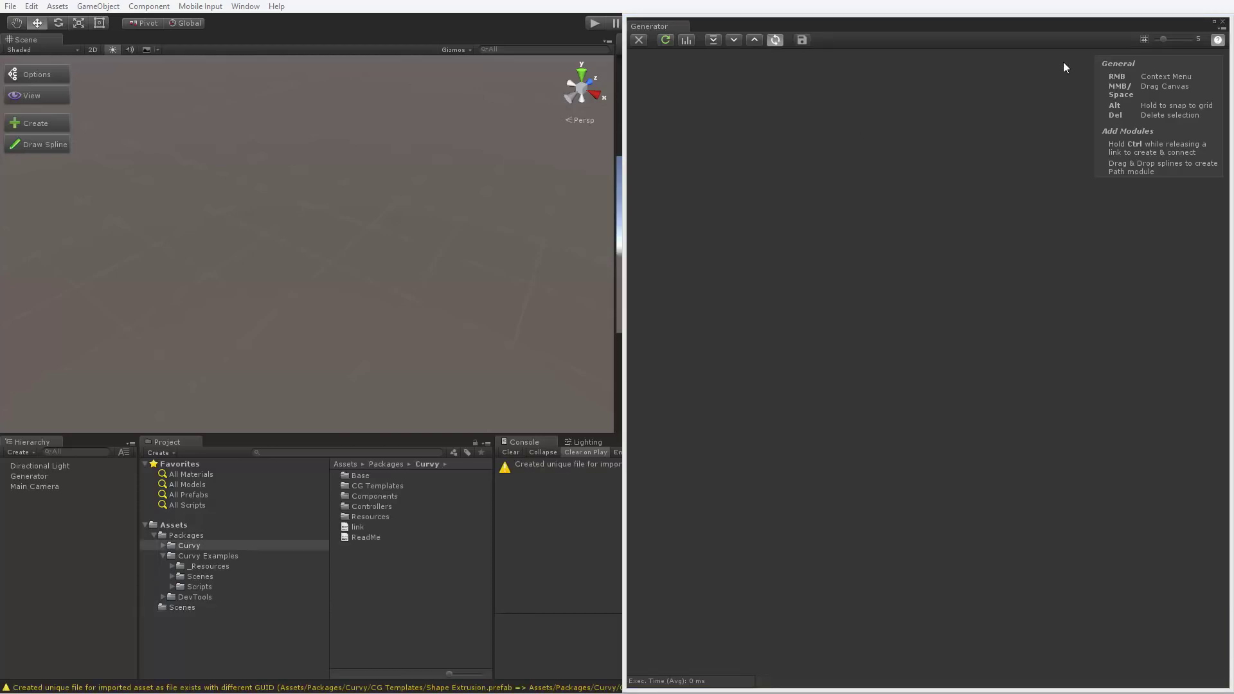
pyautogui.rightClick(815, 106)
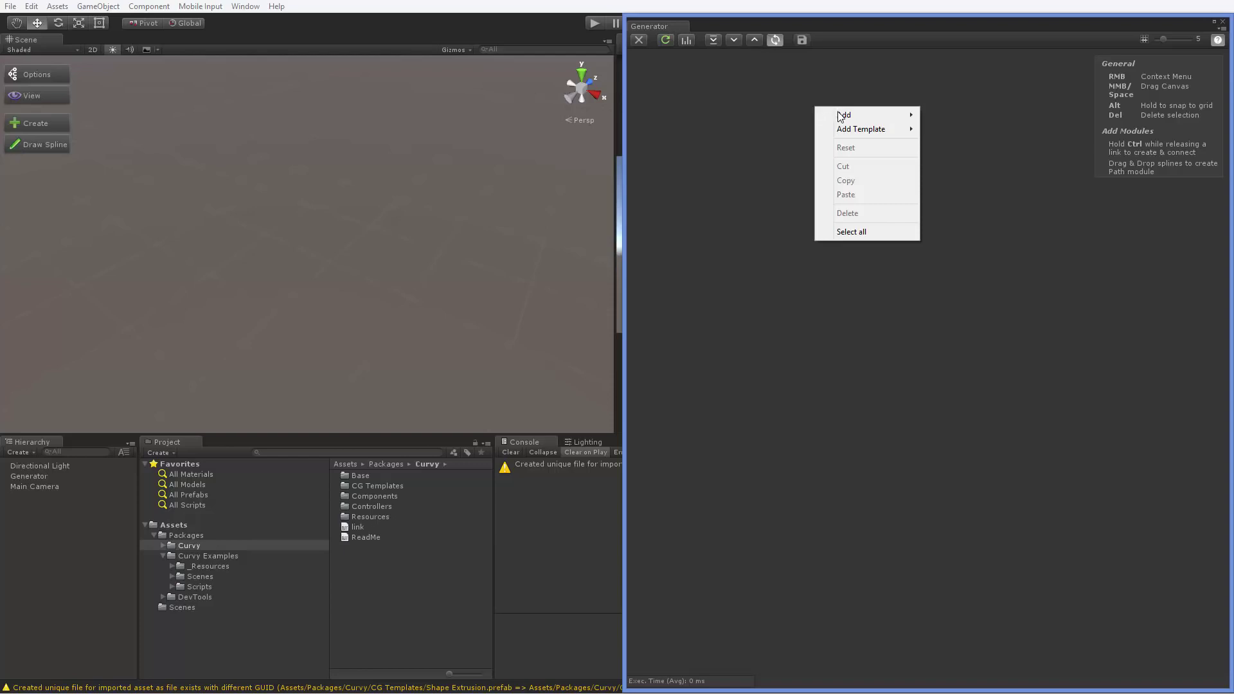
pyautogui.moveTo(838, 118)
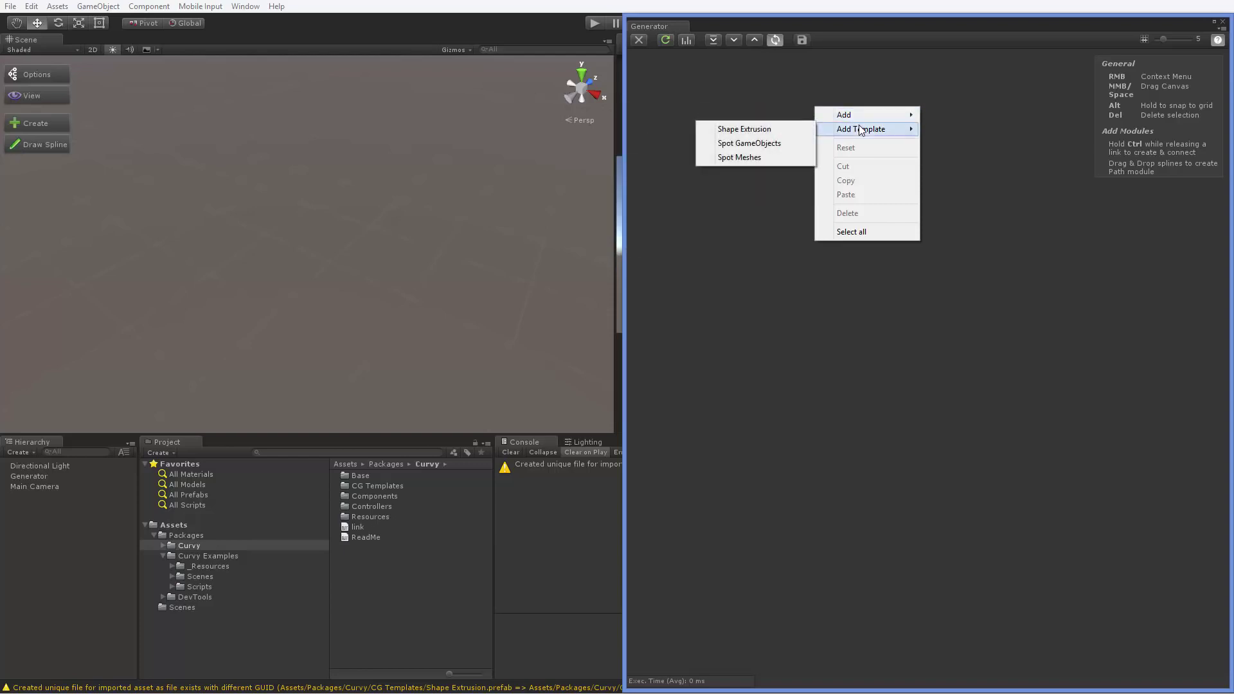
pyautogui.click(792, 128)
pyautogui.rightClick(699, 94)
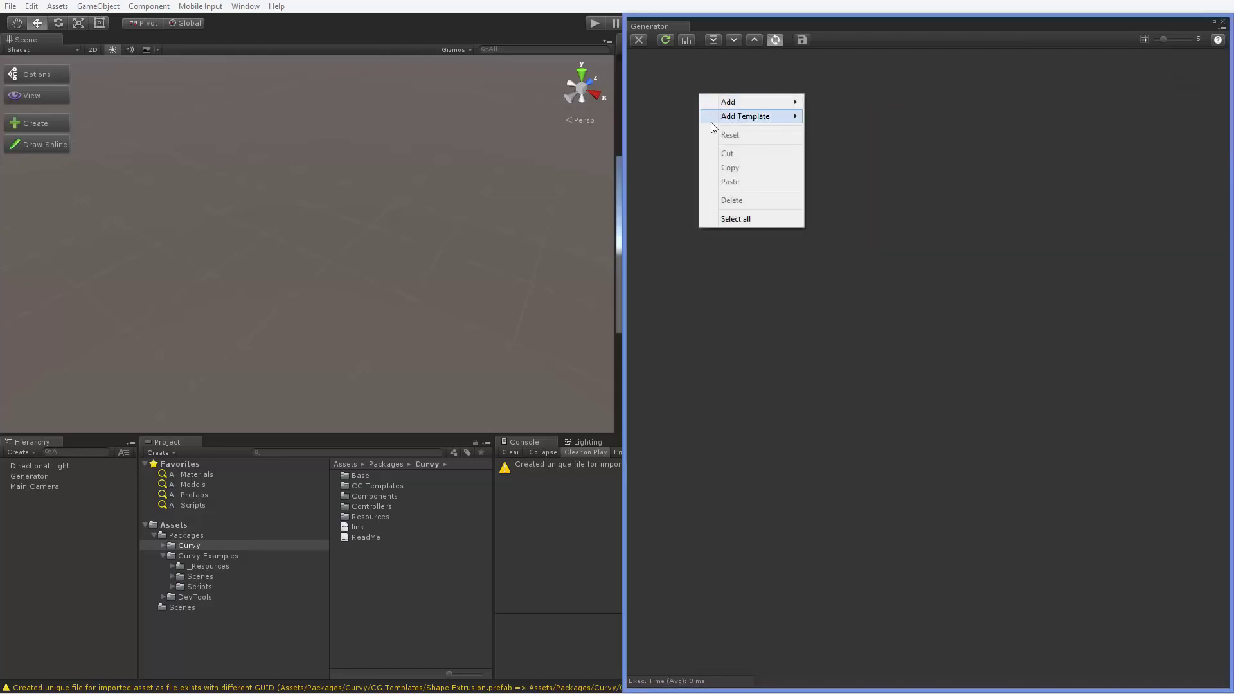
pyautogui.click(684, 116)
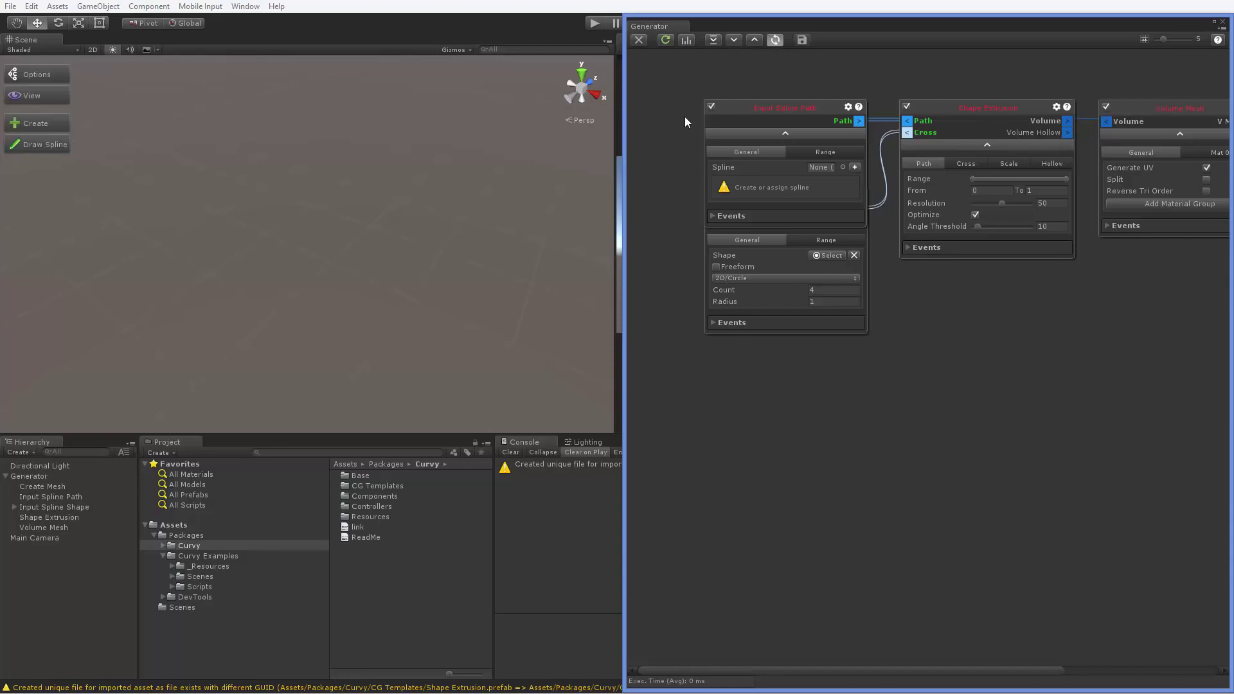
# Separate the overlapping input modules by placing Input Spline Path above Input Spline Shape, and review the rest of the module chain.
pyautogui.moveTo(809, 108); pyautogui.dragTo(782, 89)
pyautogui.moveTo(838, 195); pyautogui.dragTo(810, 236)
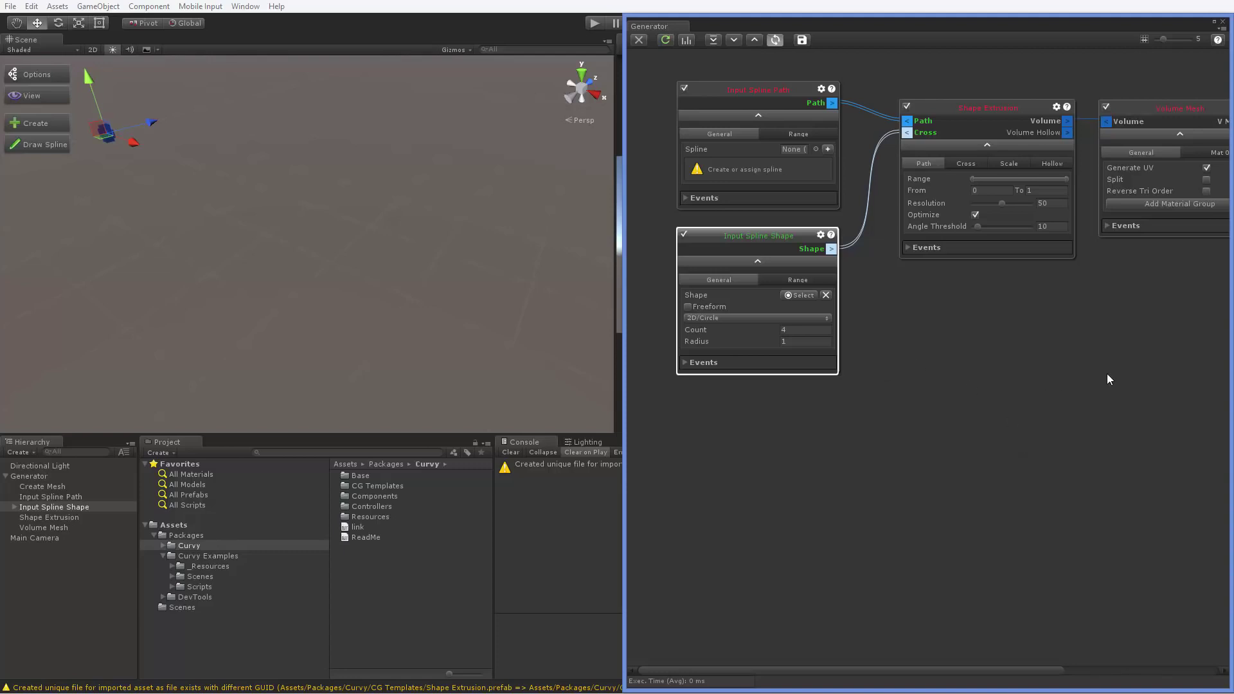
pyautogui.moveTo(1106, 373); pyautogui.dragTo(948, 379, button='middle')
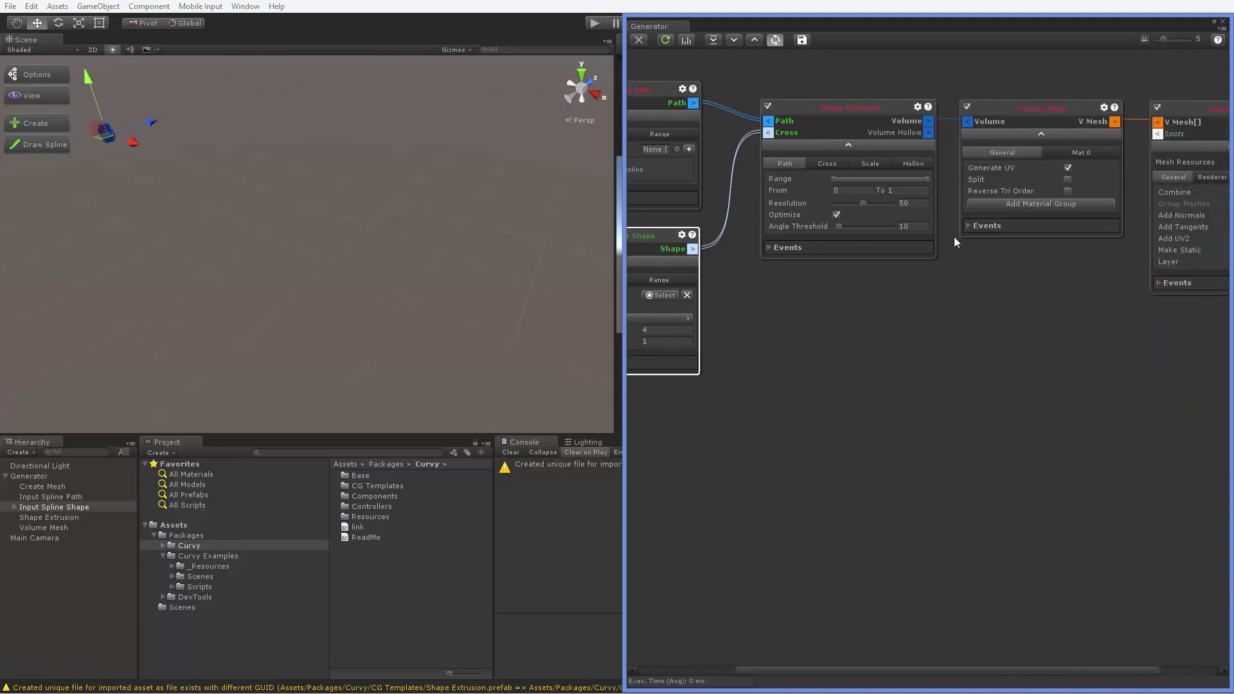
pyautogui.moveTo(1062, 360); pyautogui.dragTo(886, 358, button='middle')
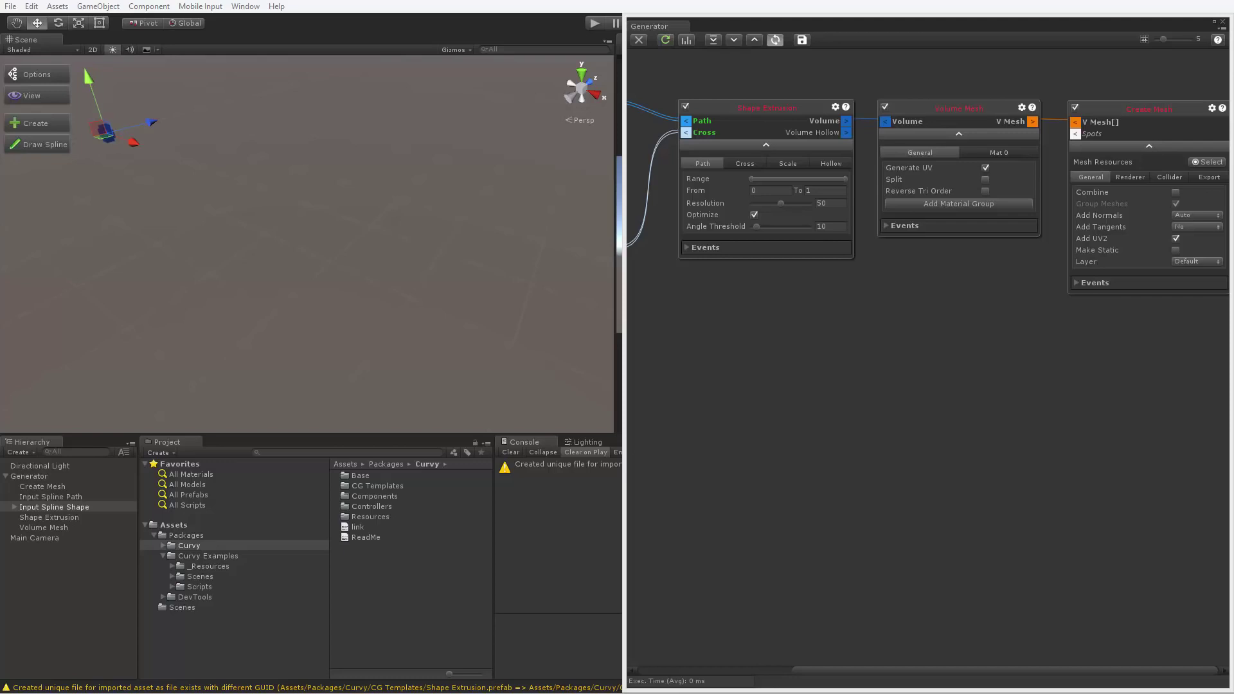
pyautogui.moveTo(760, 427); pyautogui.dragTo(981, 427, button='middle')
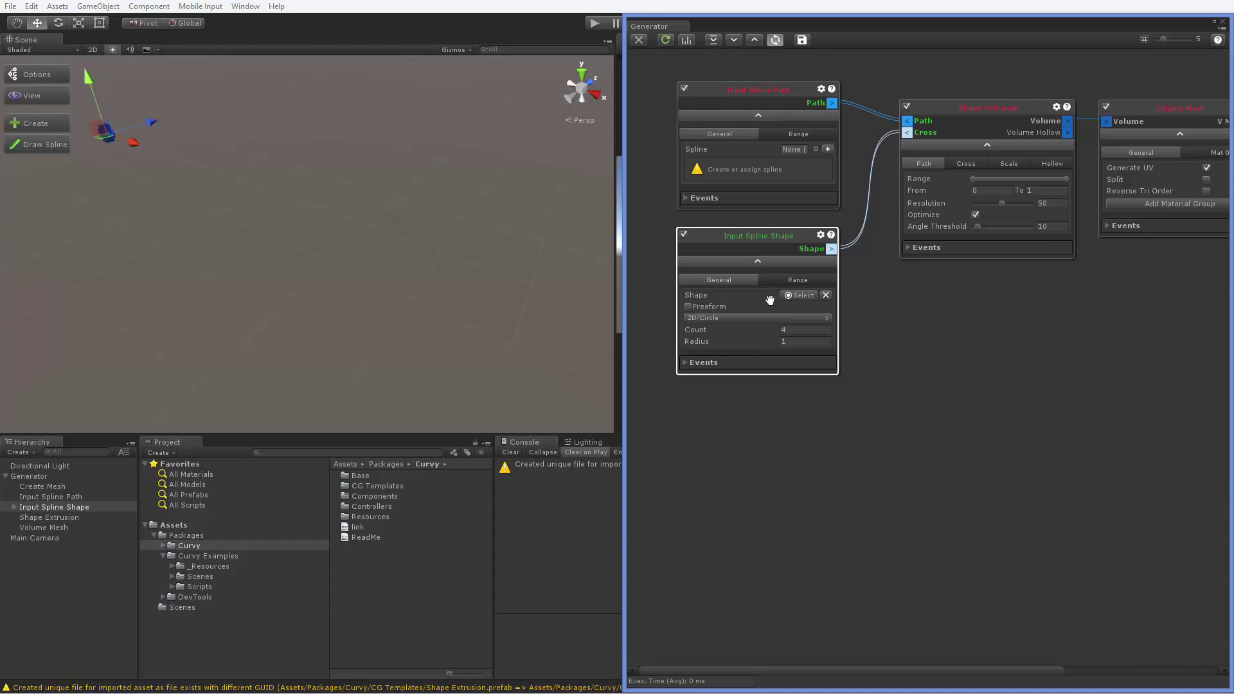
# Select the spline object nested under Input Spline Shape and frame it in the scene view to inspect the circle.
pyautogui.click(13, 508)
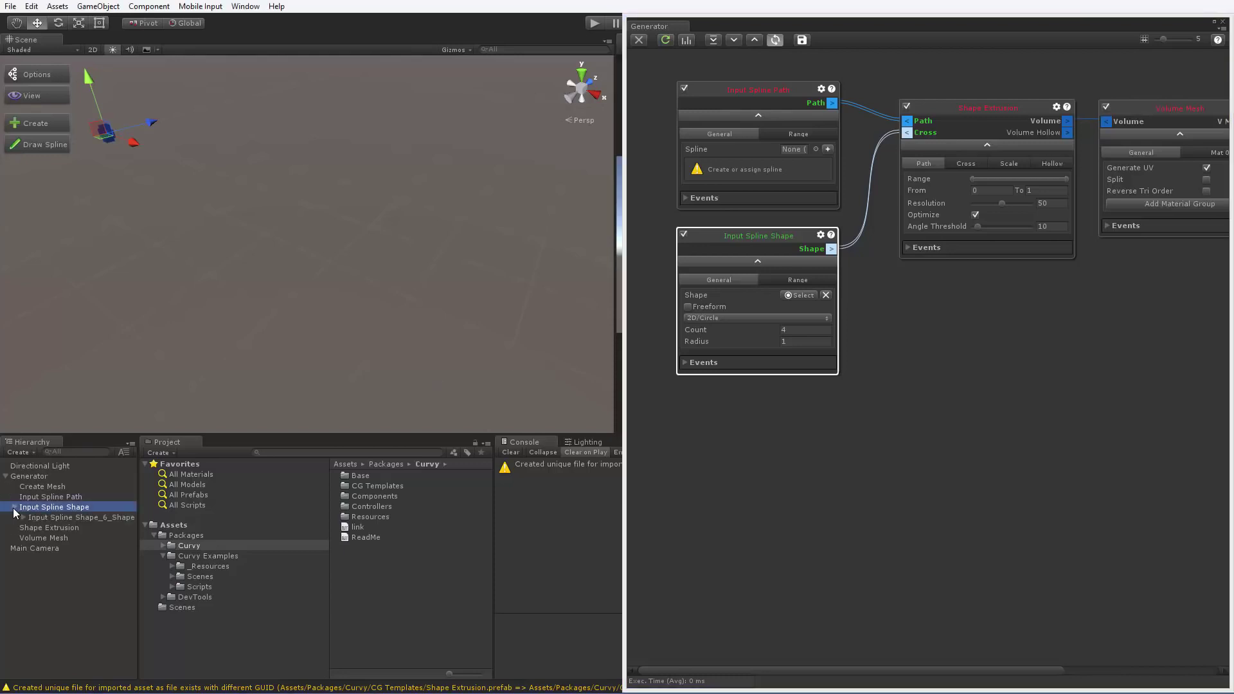
pyautogui.click(90, 517)
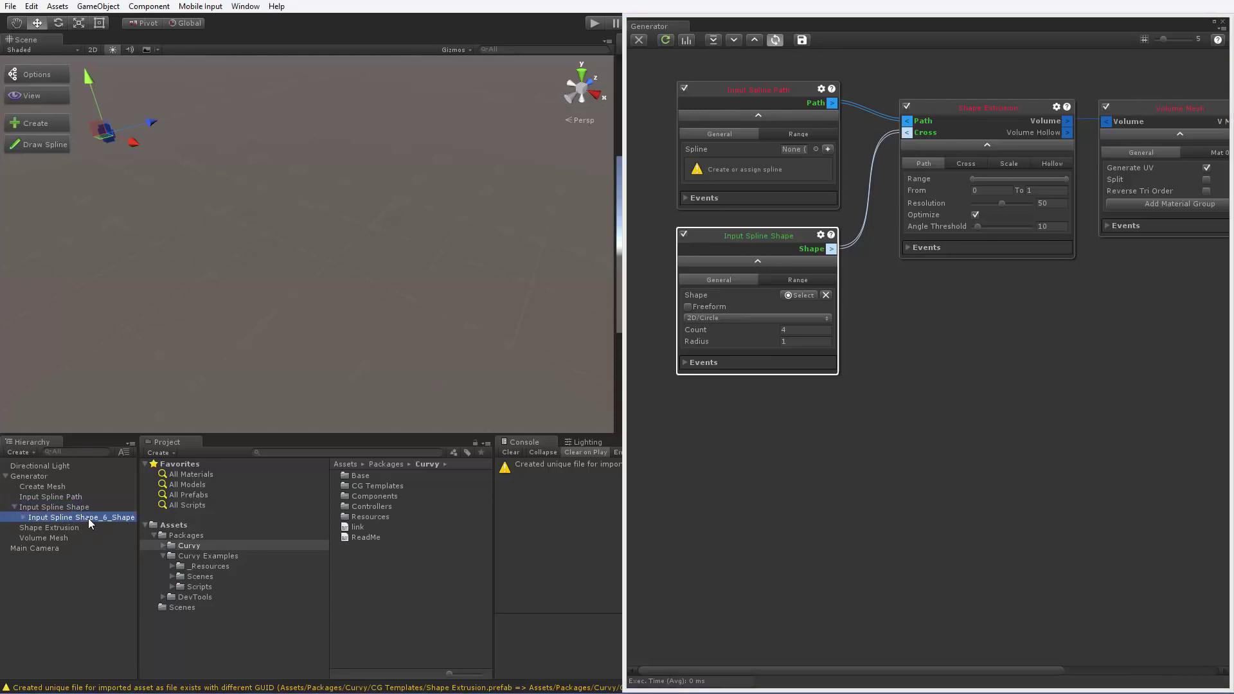
pyautogui.press('f')
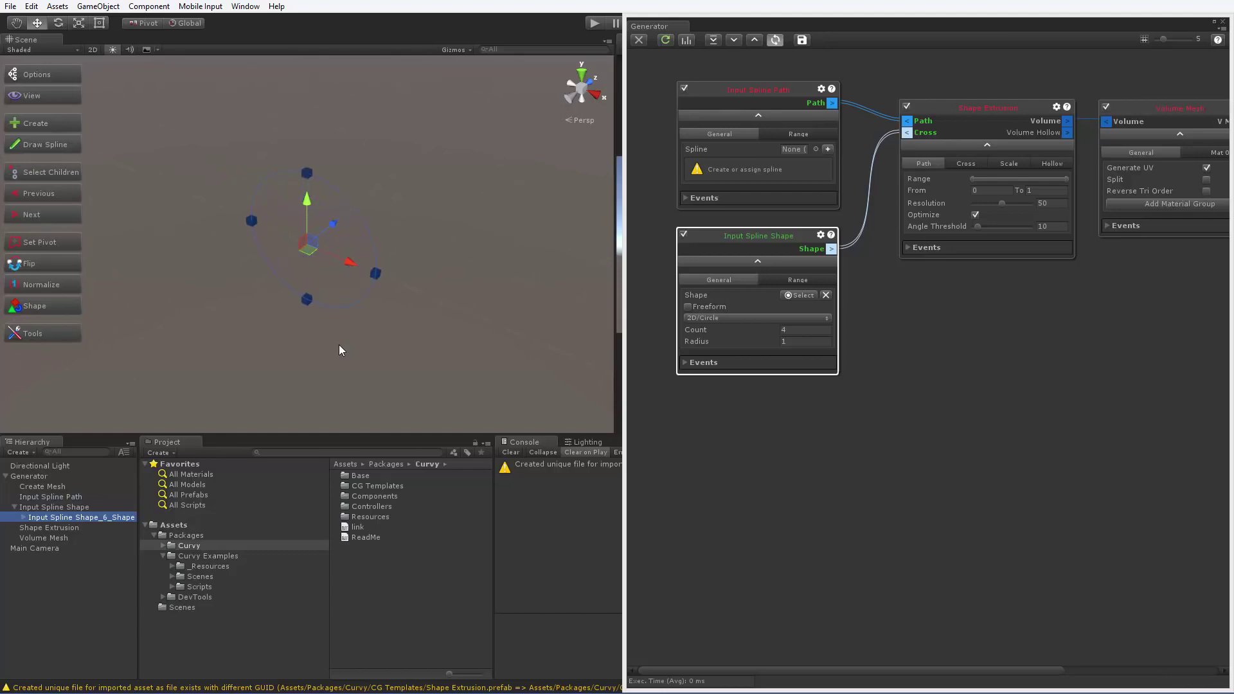
pyautogui.click(806, 296)
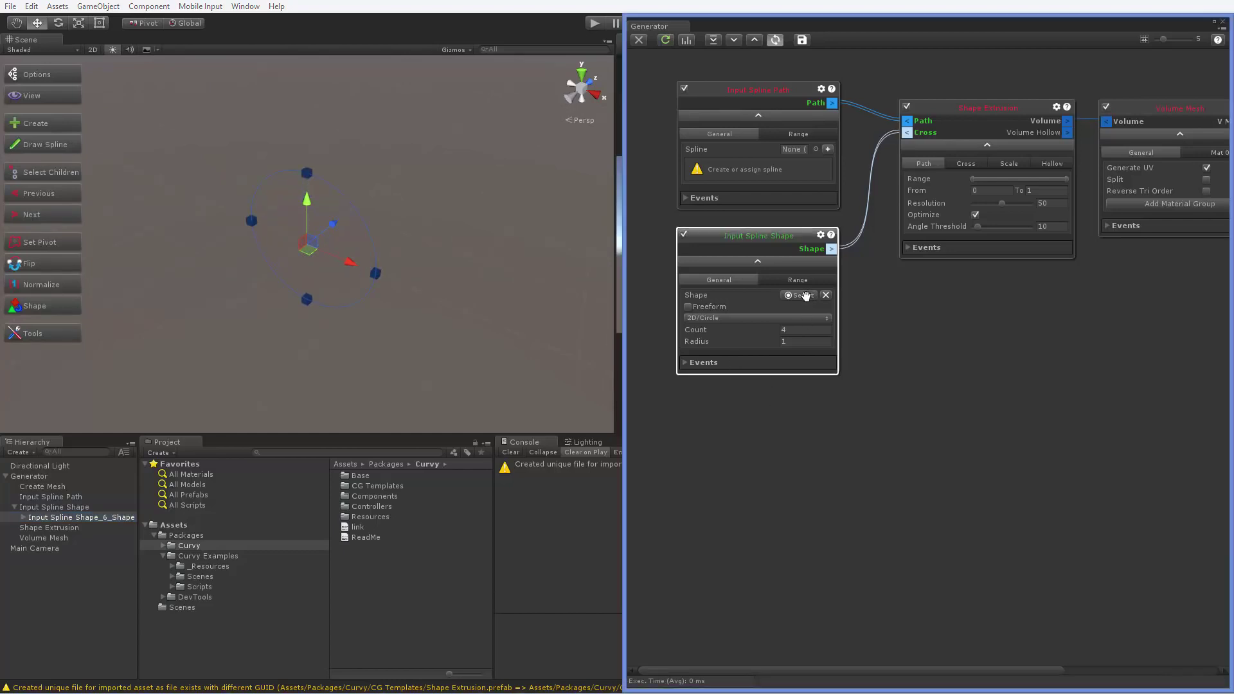
pyautogui.click(850, 286)
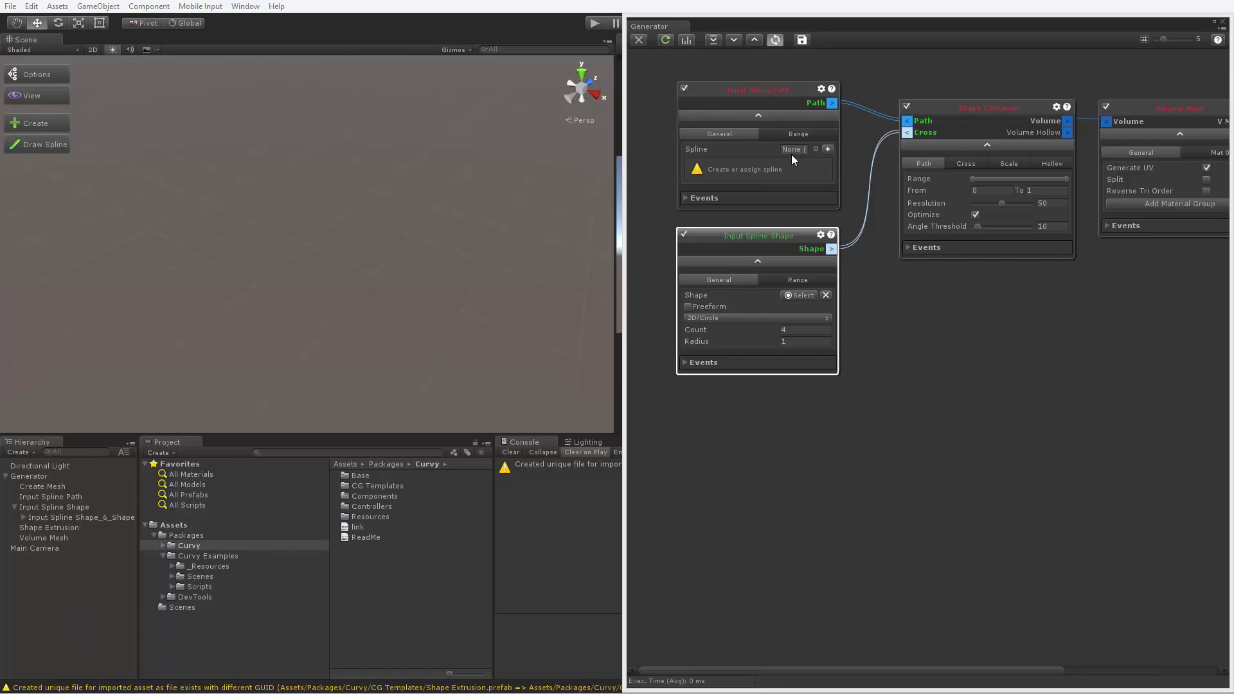
# Create a new spline for the Input Spline Path module and bring the entire extruded tube into view.
pyautogui.click(825, 150)
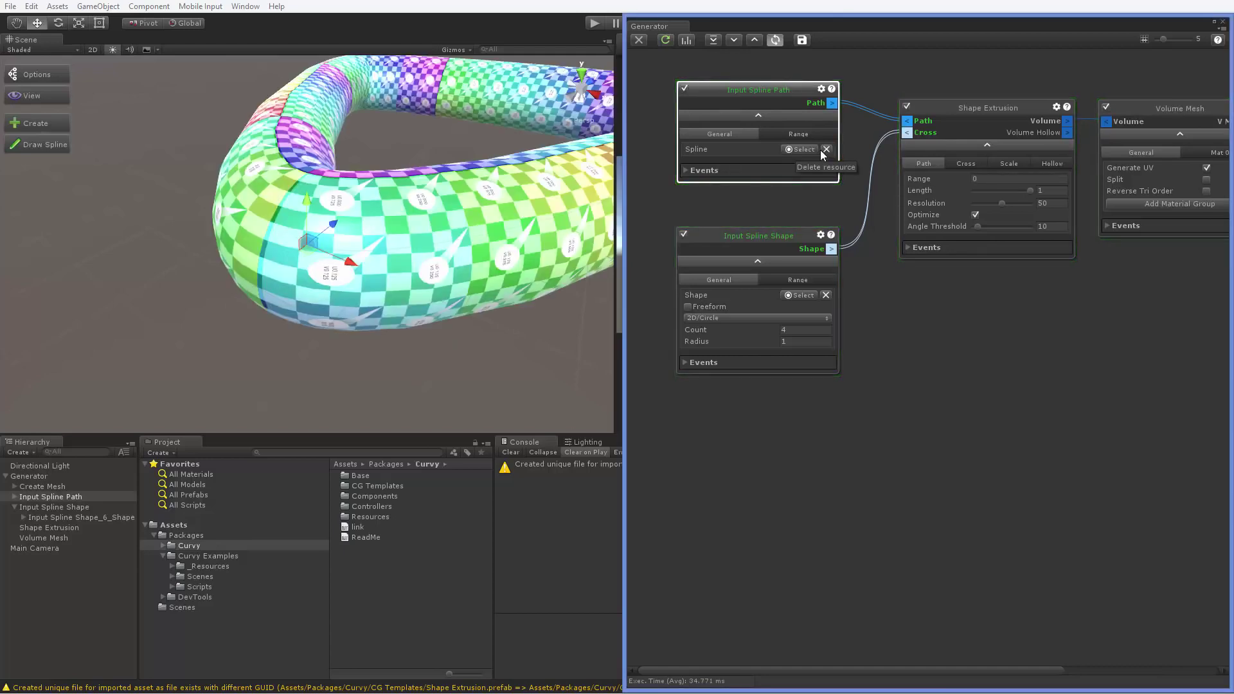
pyautogui.moveTo(362, 130); pyautogui.dragTo(374, 221, button='middle')
pyautogui.scroll(-10, 378, 228)
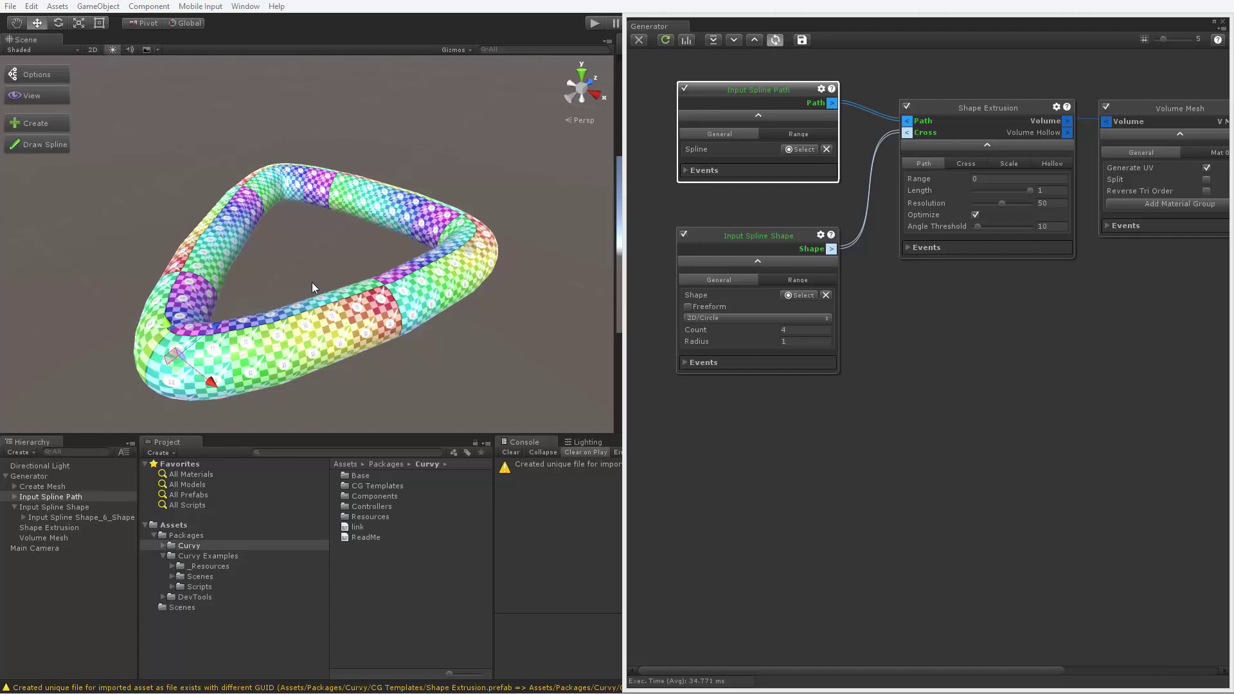
# Inspect the splines nested under the two input modules, check the shape spline's component settings, and return to the Generator's graph.
pyautogui.click(18, 496)
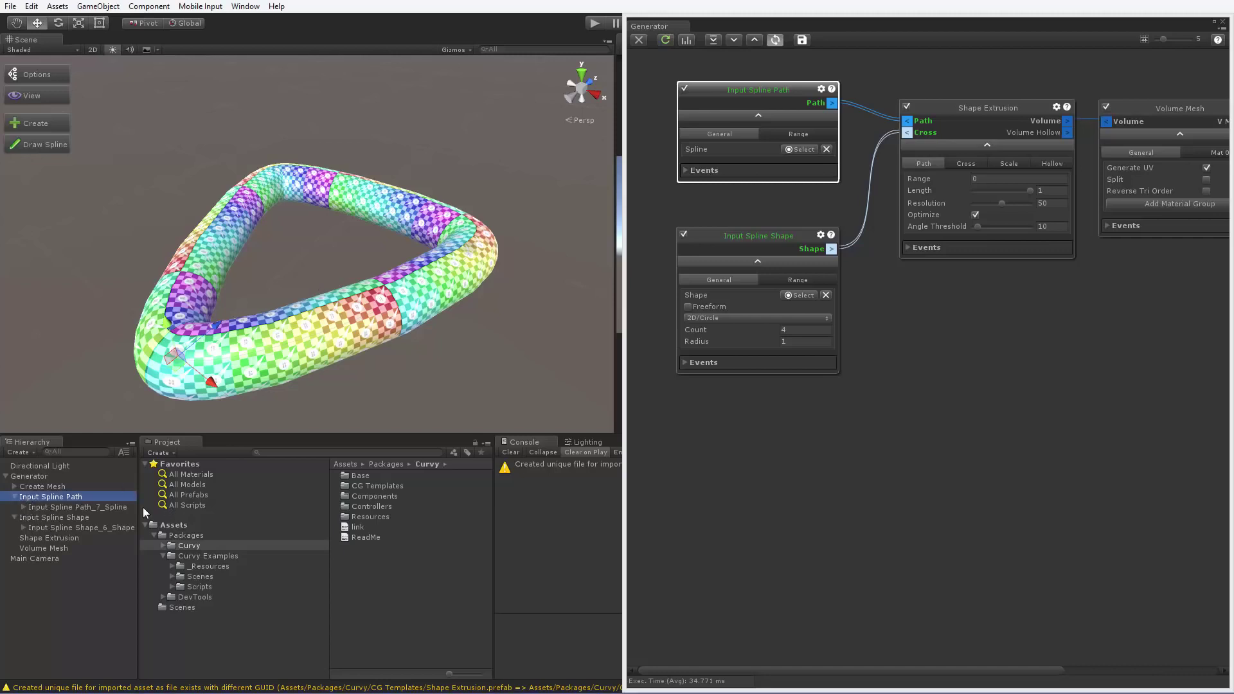
pyautogui.click(102, 517)
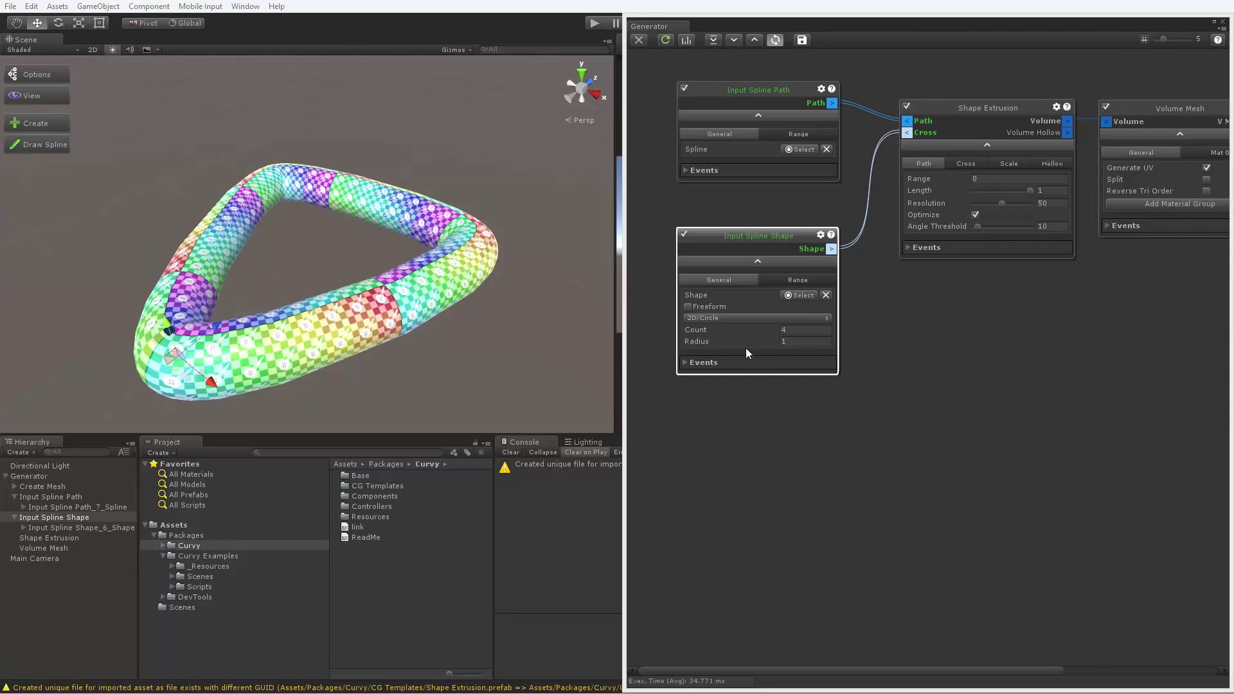
pyautogui.click(798, 295)
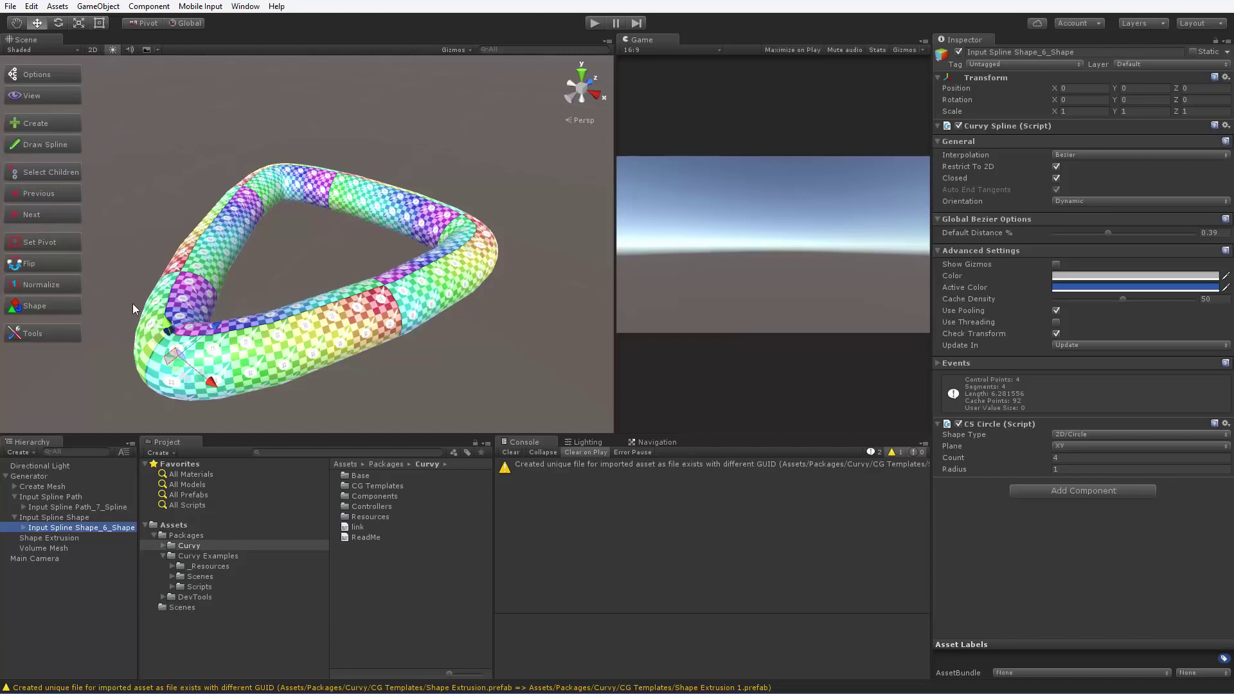
pyautogui.doubleClick(29, 477)
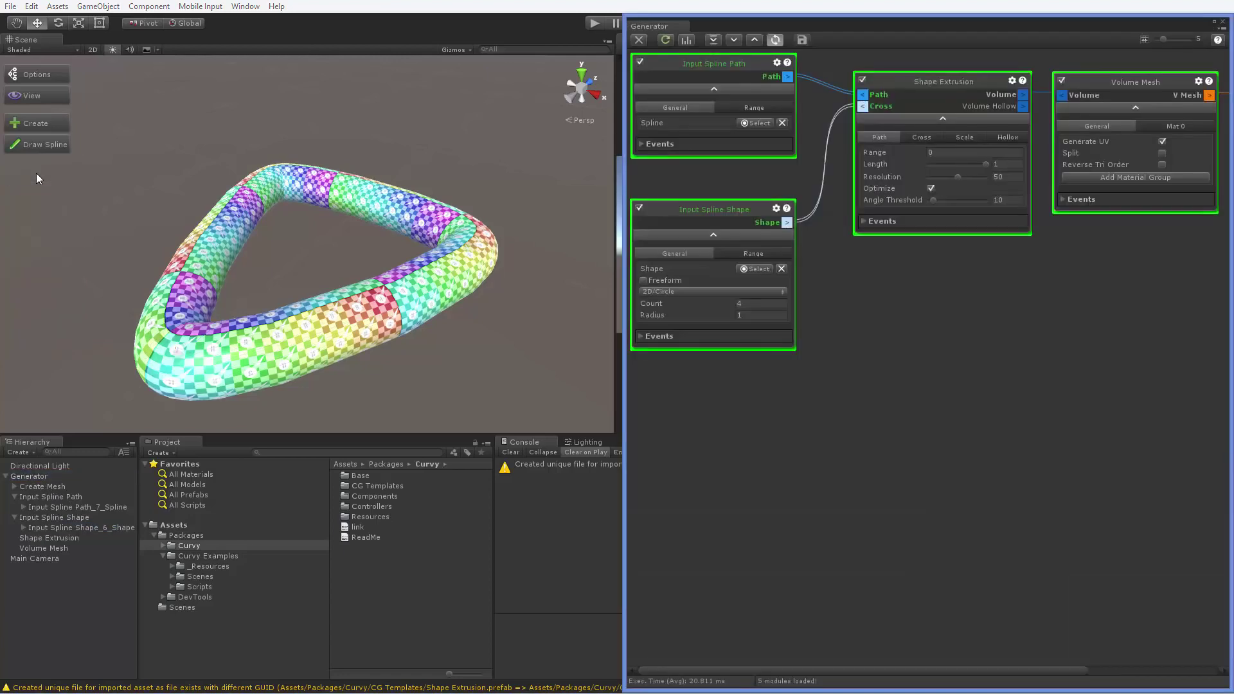
# Change the Input Spline Shape module's cross-section from a circle to the 2D Pie shape.
pyautogui.click(749, 315)
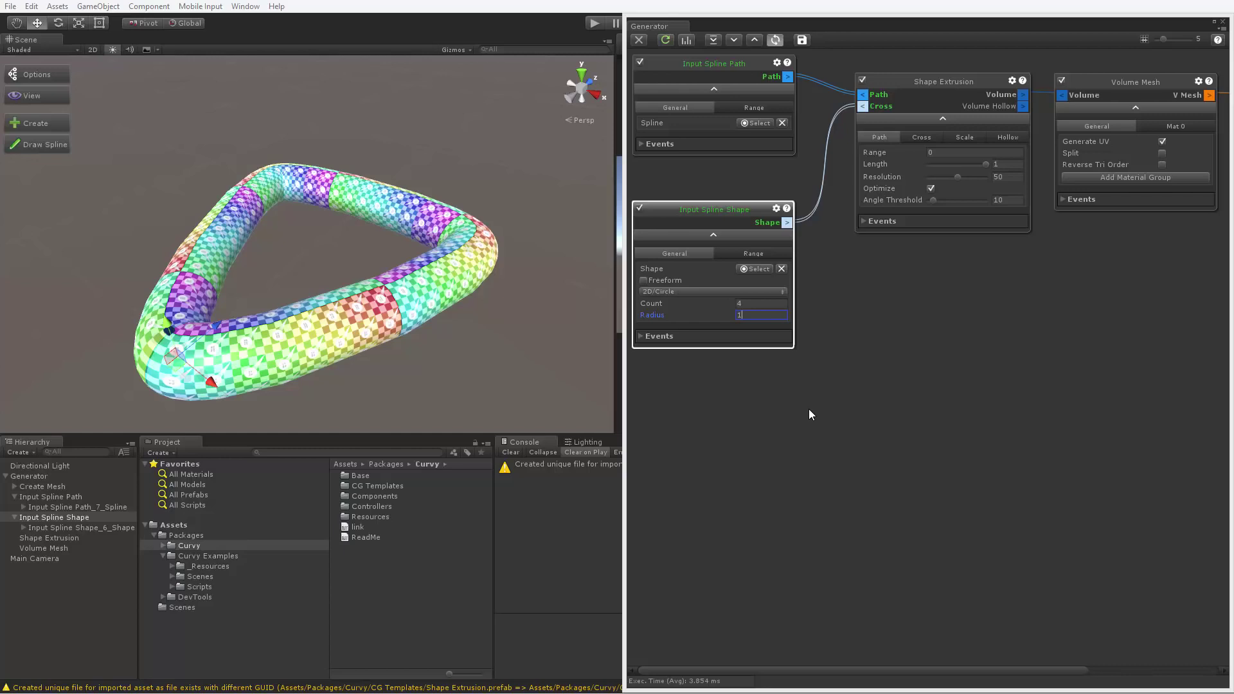
pyautogui.click(675, 292)
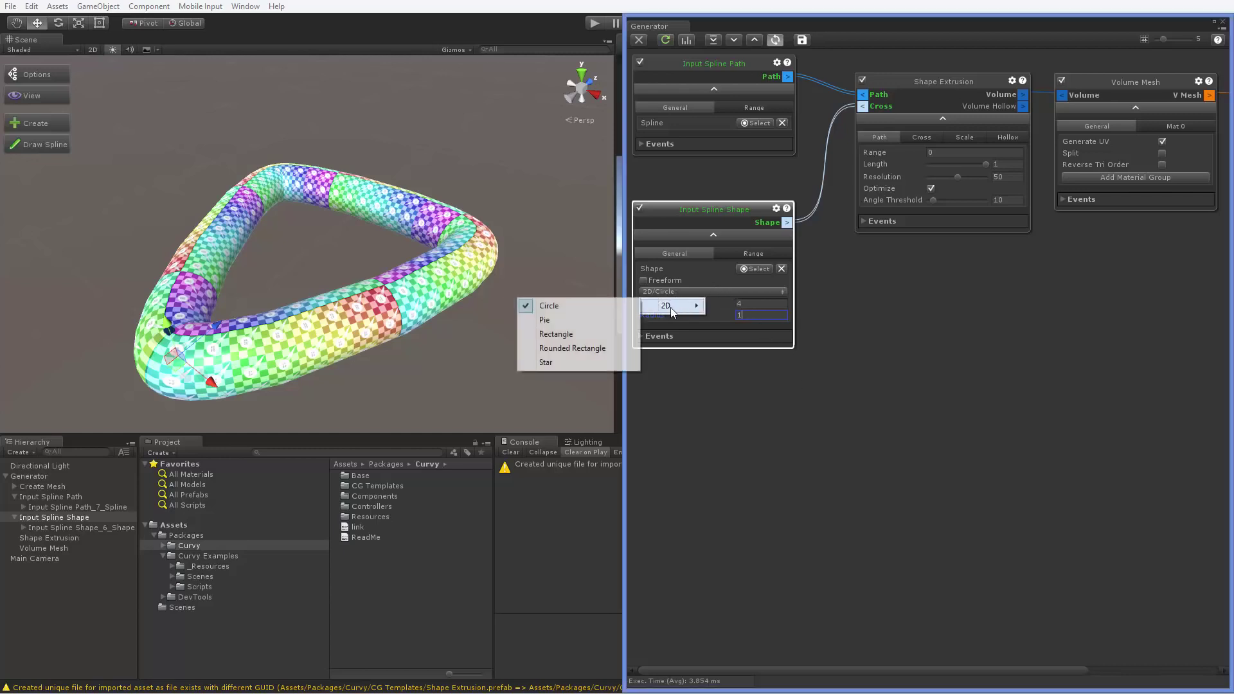
pyautogui.click(569, 320)
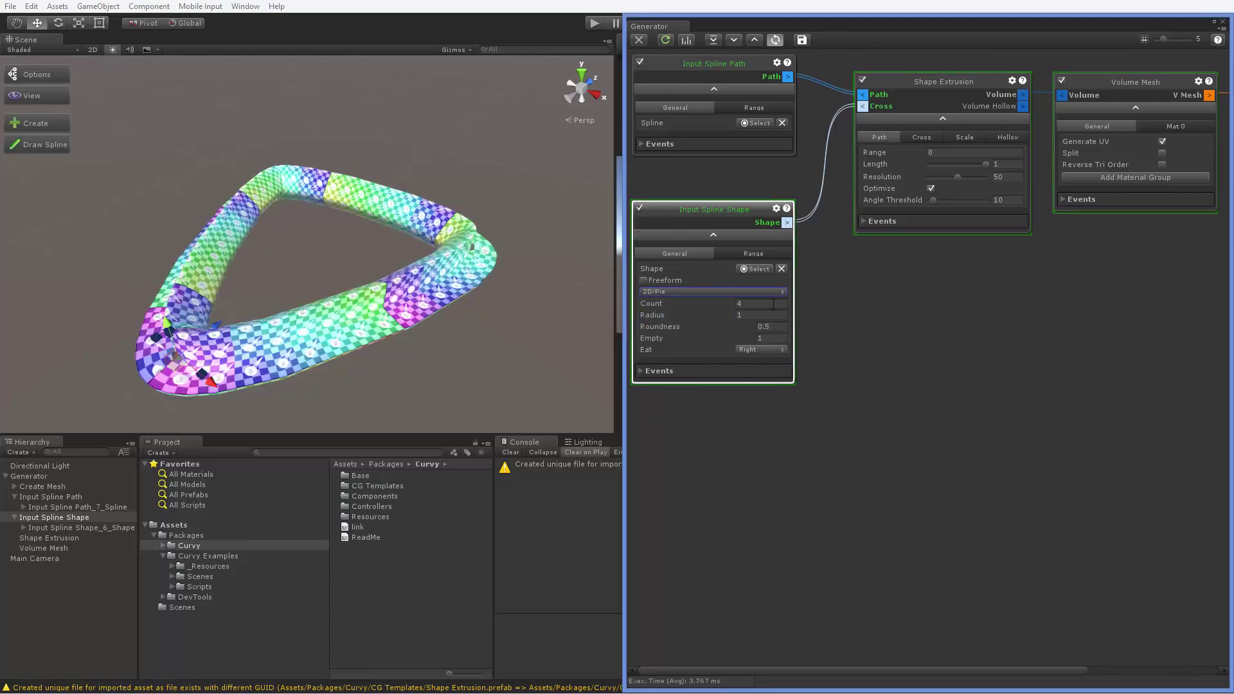
# Change the Input Spline Shape's cross-section to the 2D Rectangle with a width of 1.78 and a height of 0.66.
pyautogui.click(719, 291)
pyautogui.moveTo(687, 307)
pyautogui.click(607, 333)
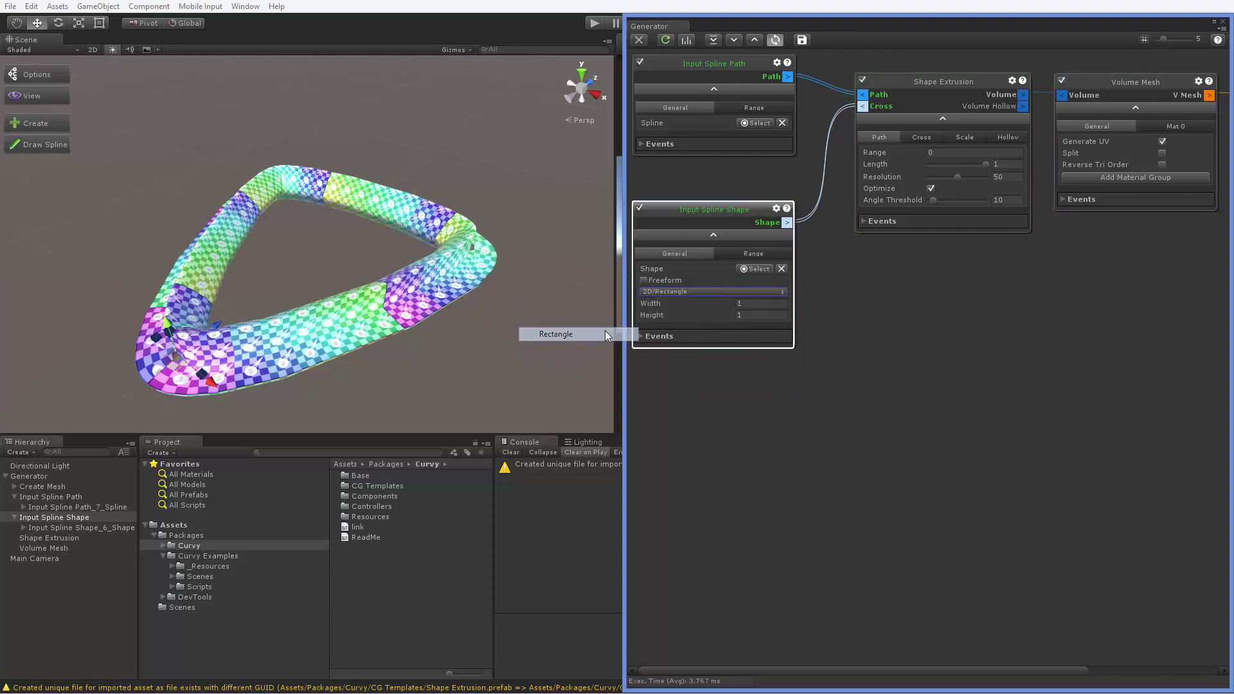
pyautogui.moveTo(712, 304)
pyautogui.mouseDown()
pyautogui.moveTo(729, 303)
pyautogui.moveTo(699, 315)
pyautogui.mouseUp()
# Change the Input Spline Shape to the 2D Star with outer radius 4.22, outer roundness 1 and inner radius 0.
pyautogui.click(711, 291)
pyautogui.moveTo(668, 307)
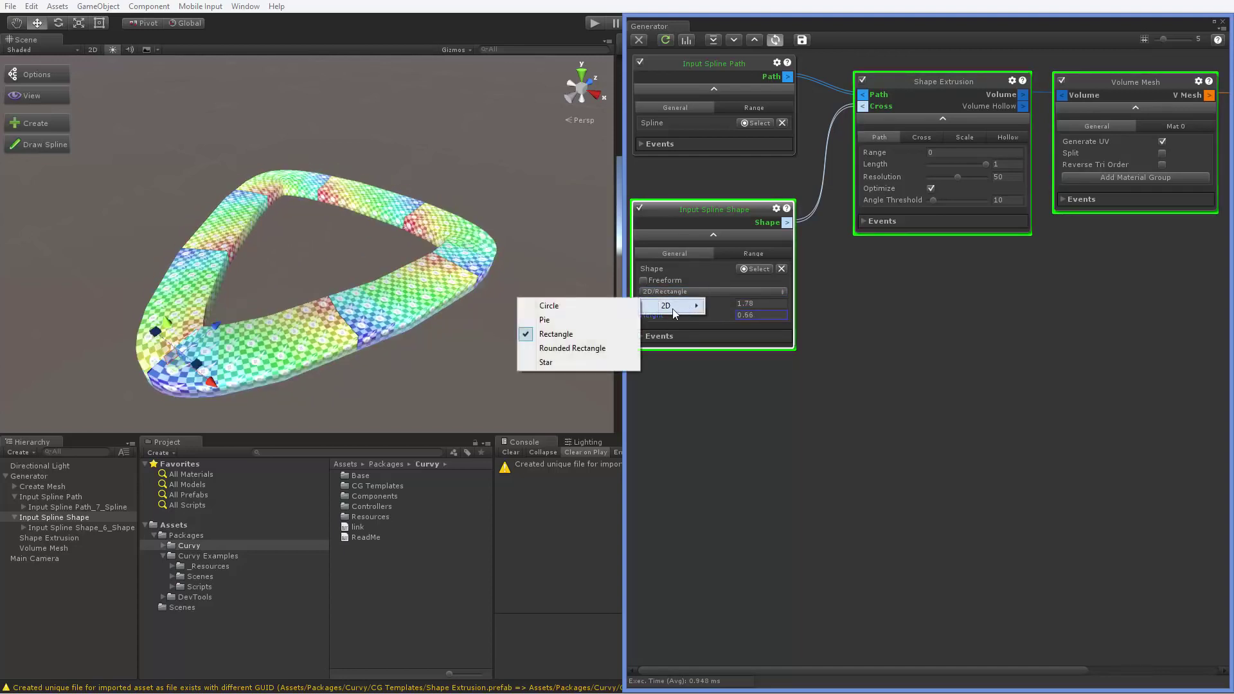
pyautogui.click(579, 363)
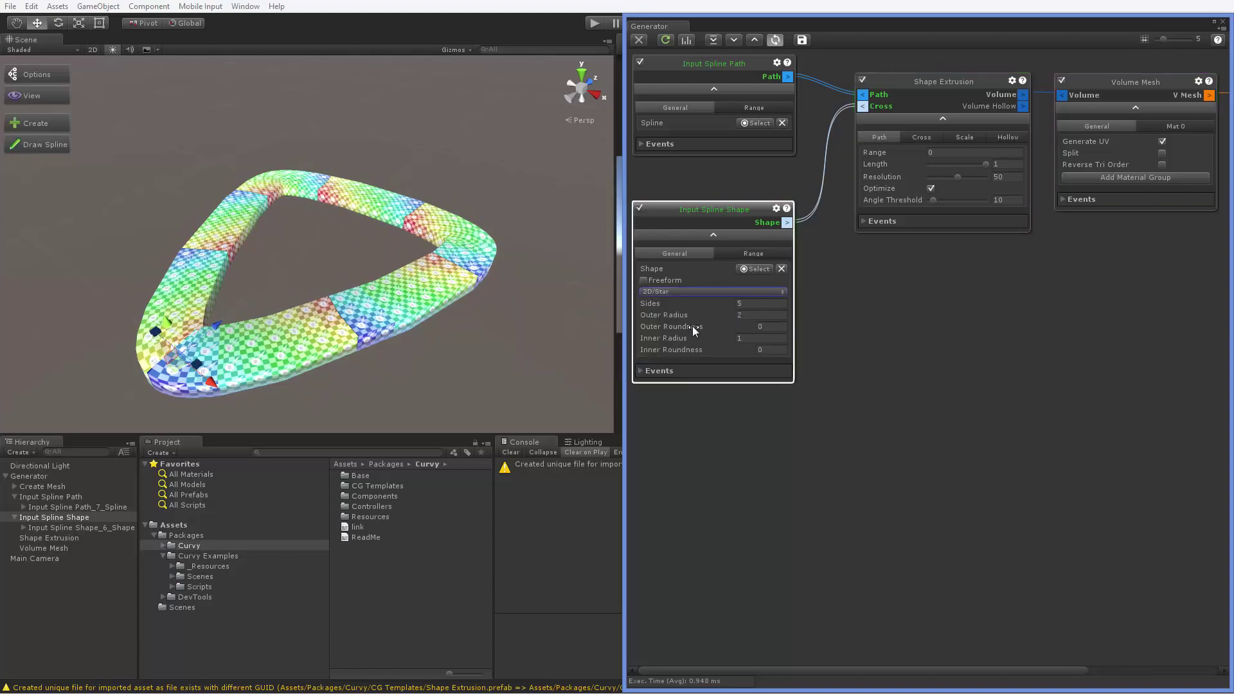
pyautogui.moveTo(693, 326)
pyautogui.mouseDown()
pyautogui.moveTo(739, 319)
pyautogui.moveTo(691, 318)
pyautogui.moveTo(727, 341)
pyautogui.moveTo(671, 339)
pyautogui.mouseUp()
# Change the Input Spline Shape's cross-section to the 2D Circle and set its radius to 0.43.
pyautogui.click(704, 292)
pyautogui.moveTo(707, 308)
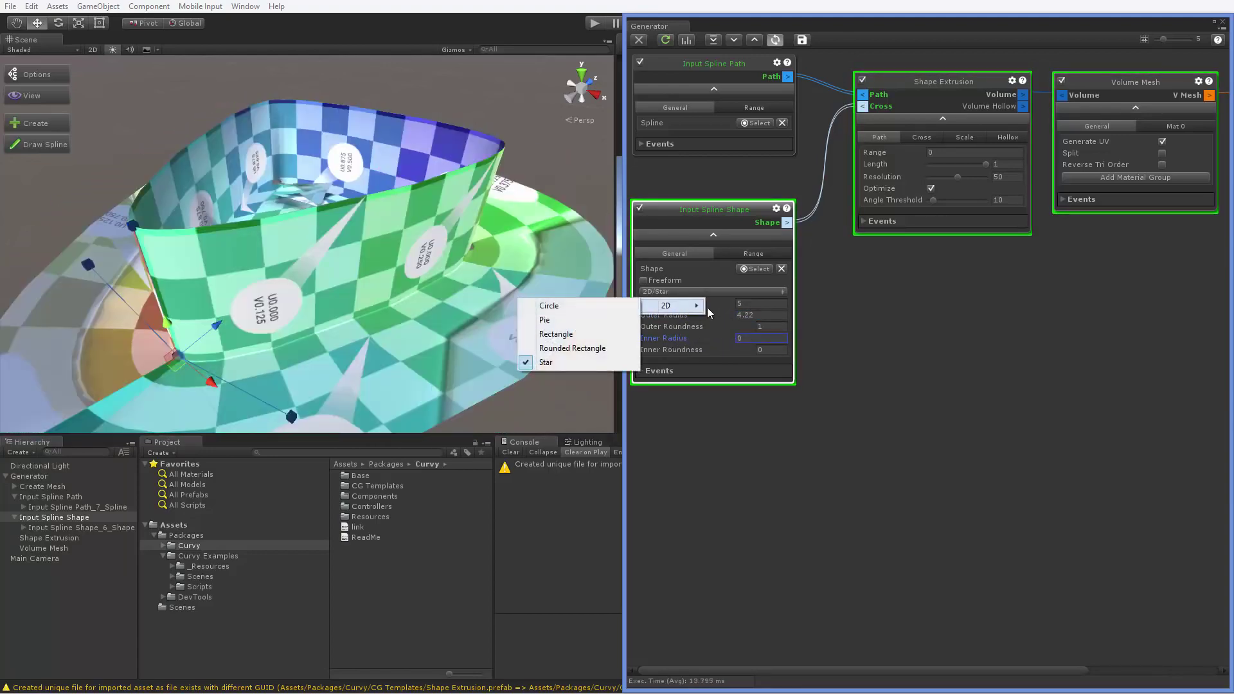
pyautogui.click(599, 303)
pyautogui.moveTo(712, 314)
pyautogui.mouseDown()
pyautogui.moveTo(722, 317)
pyautogui.moveTo(690, 312)
pyautogui.mouseUp()
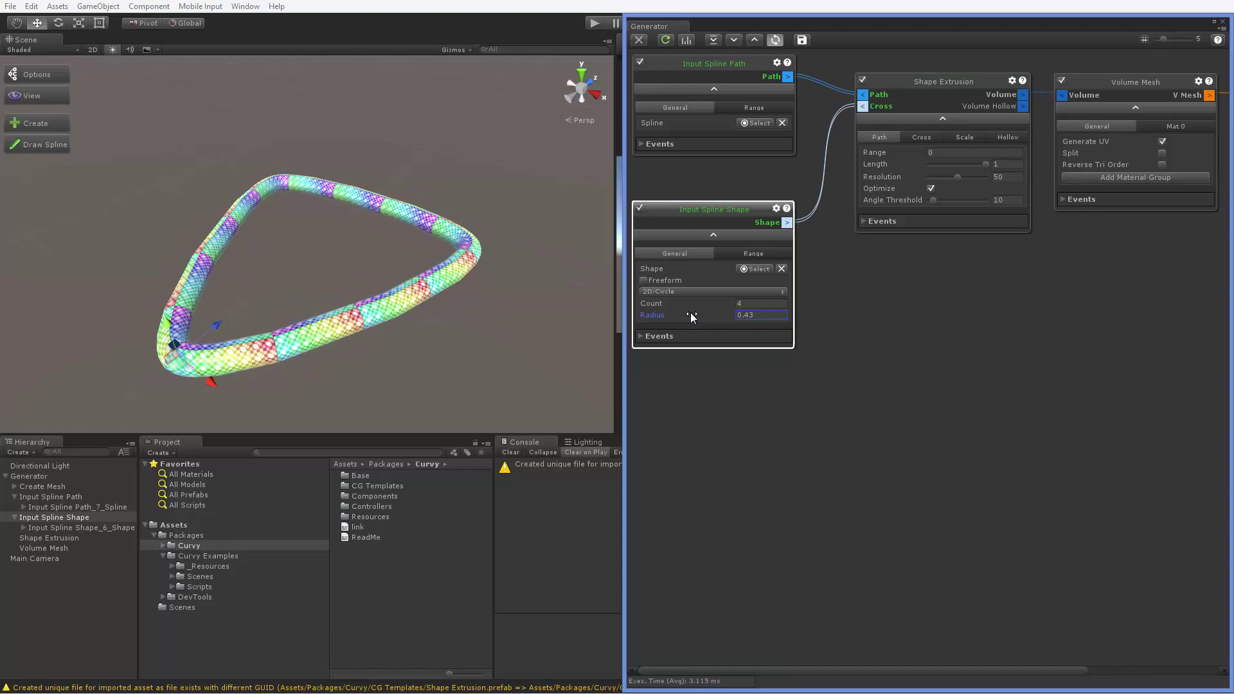
pyautogui.click(718, 486)
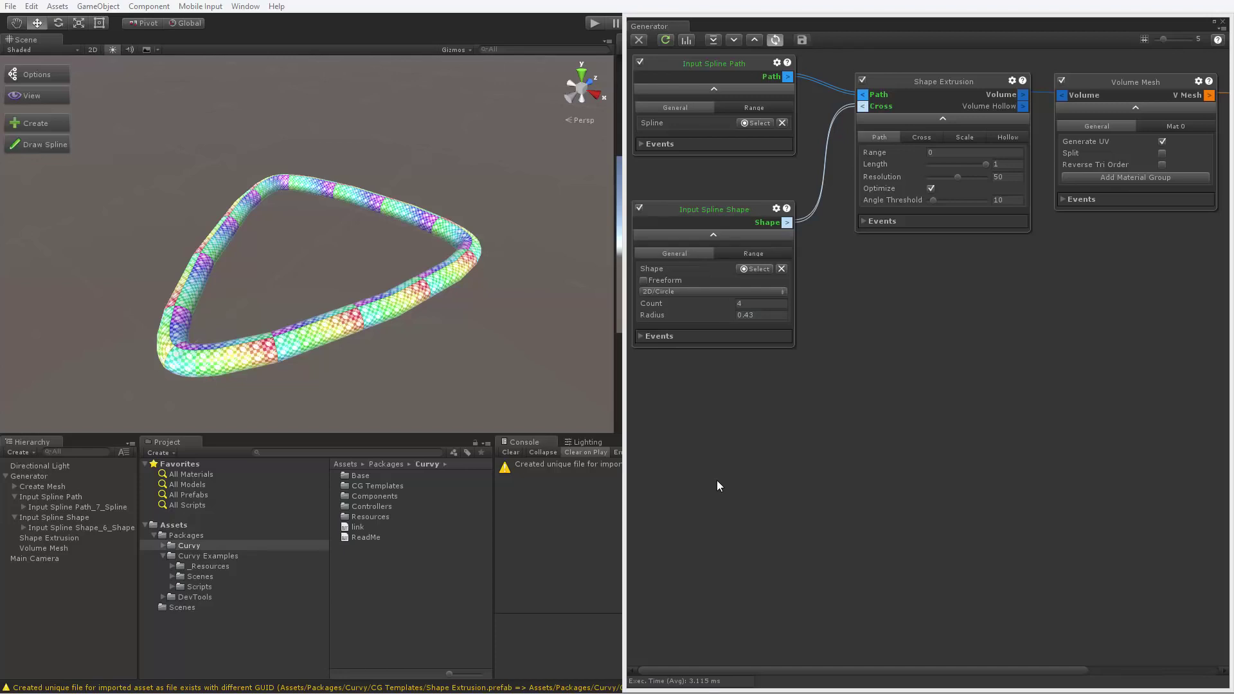
# Enable Freeform on the Input Spline Shape module and frame control point CP0000 of its shape spline in the scene.
pyautogui.click(643, 280)
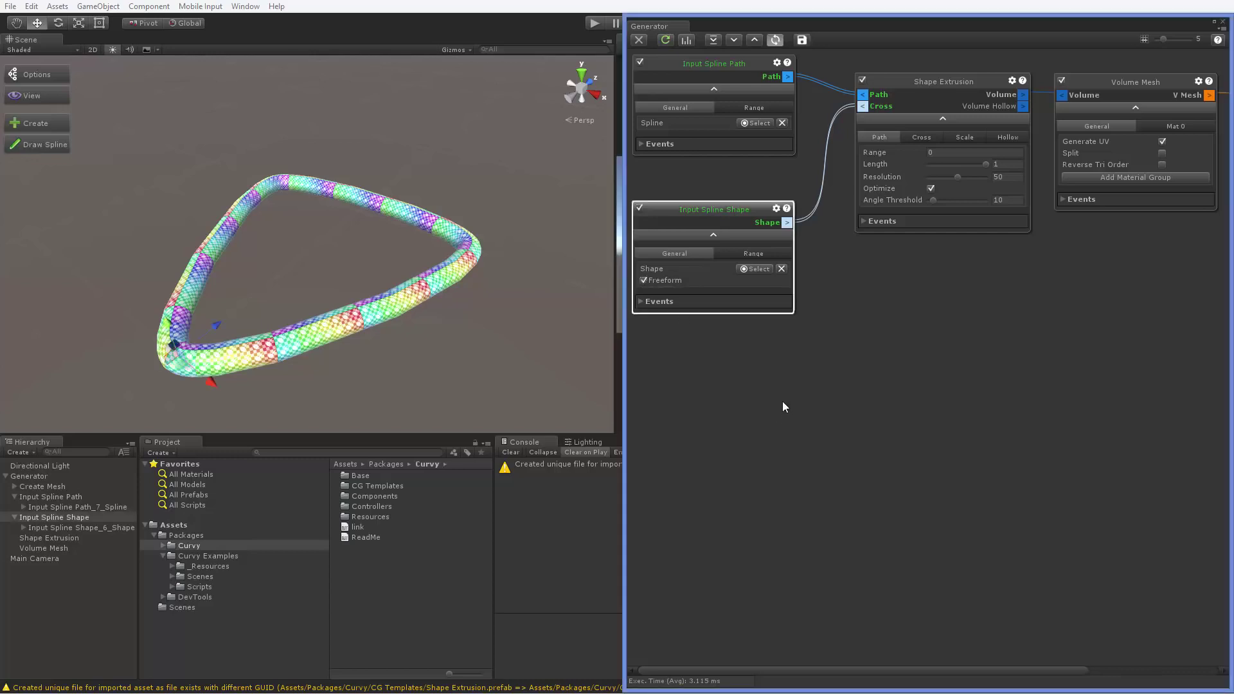
pyautogui.click(751, 270)
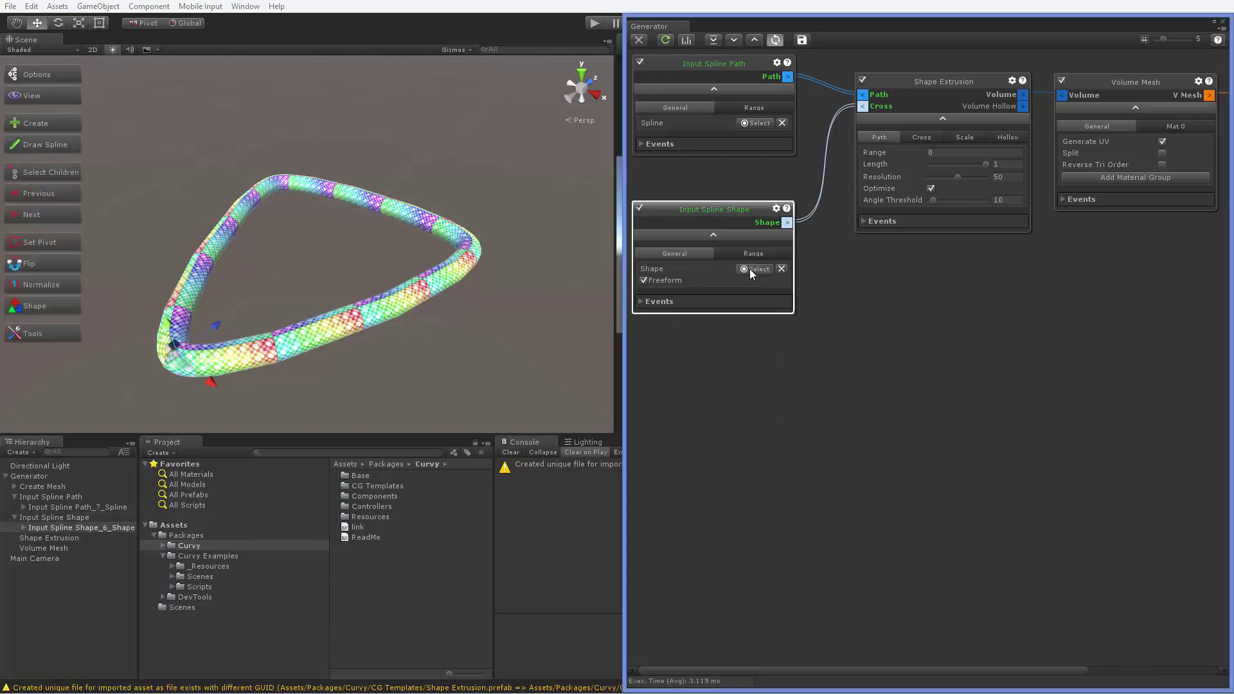
pyautogui.click(24, 527)
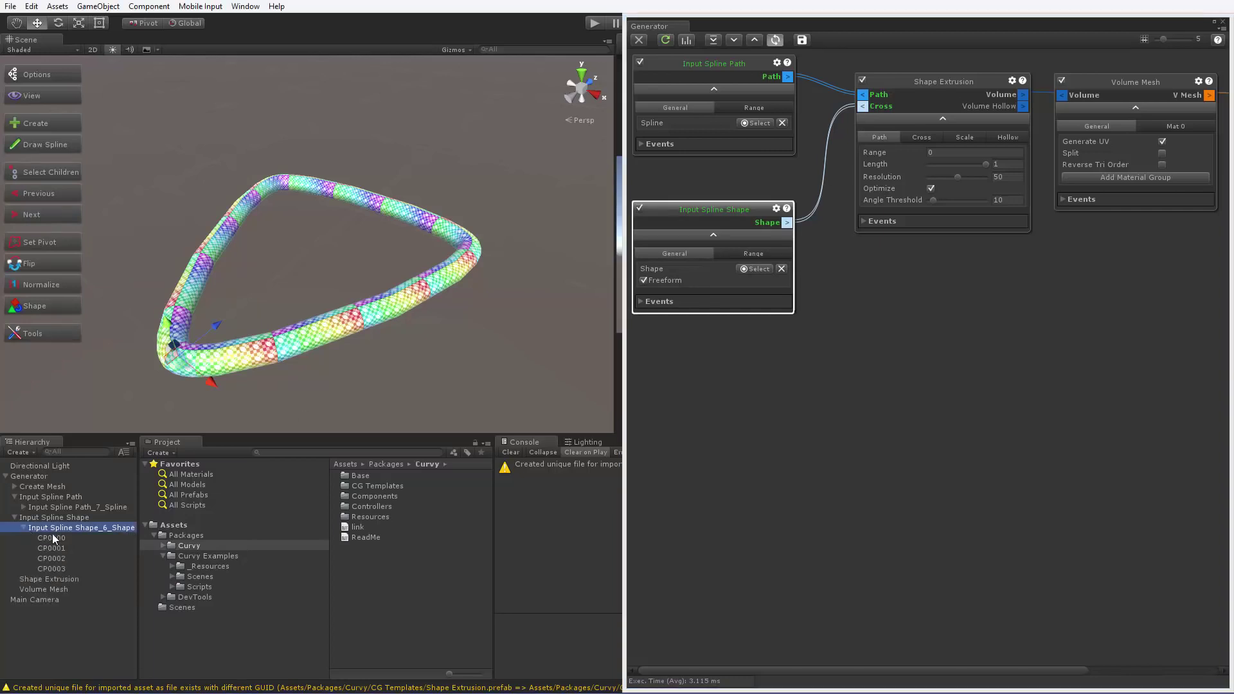
pyautogui.click(51, 537)
pyautogui.click(52, 540)
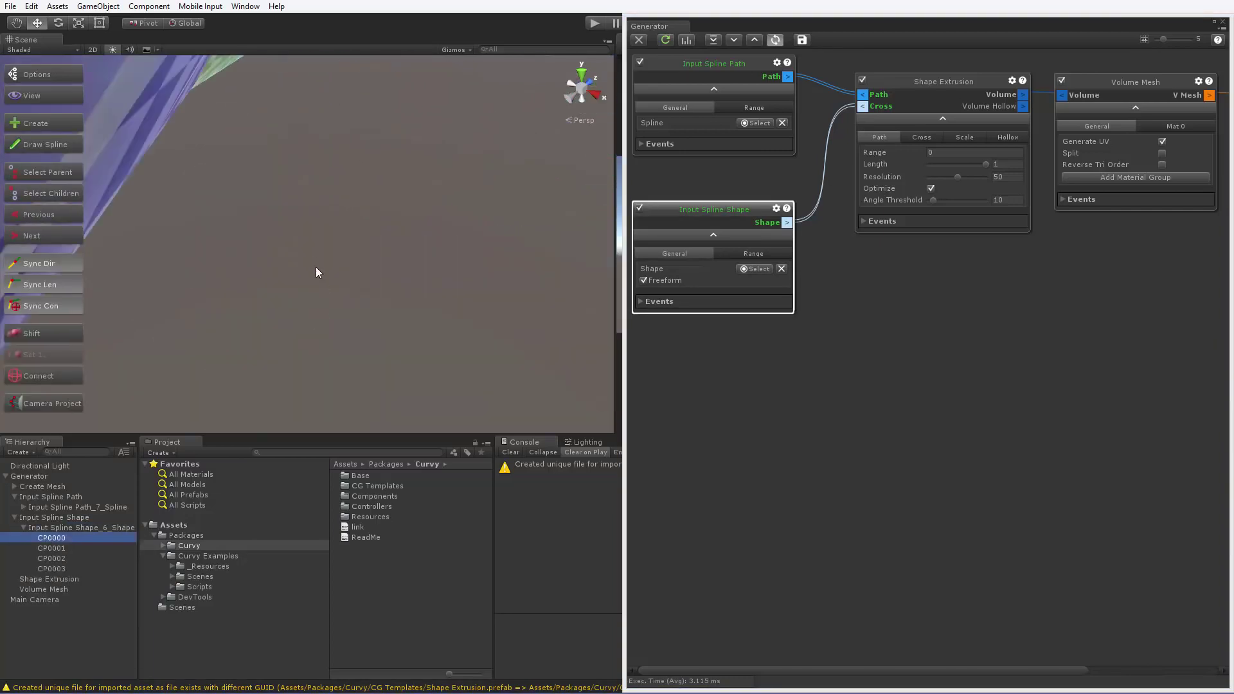
# Move control point CP0000 of the shape spline to stretch the tube's cross-section into a taller profile.
pyautogui.moveTo(315, 247); pyautogui.dragTo(369, 219)
pyautogui.scroll(-10, 368, 218)
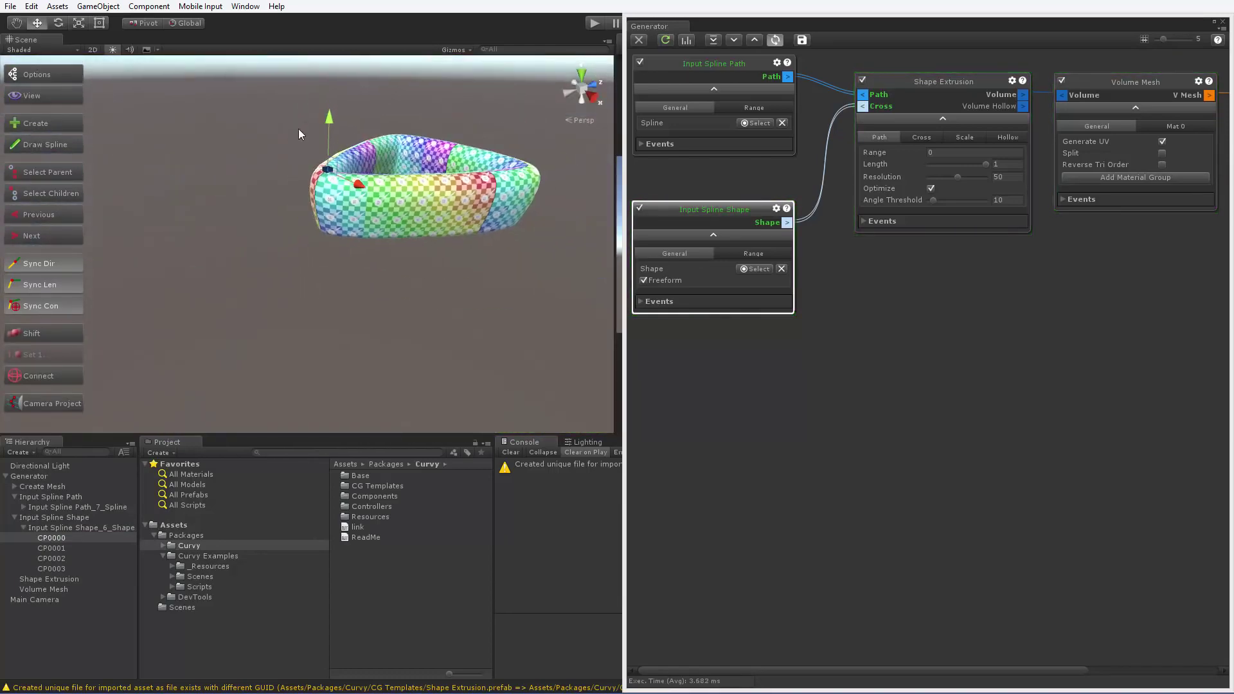
pyautogui.moveTo(298, 129); pyautogui.dragTo(212, 334)
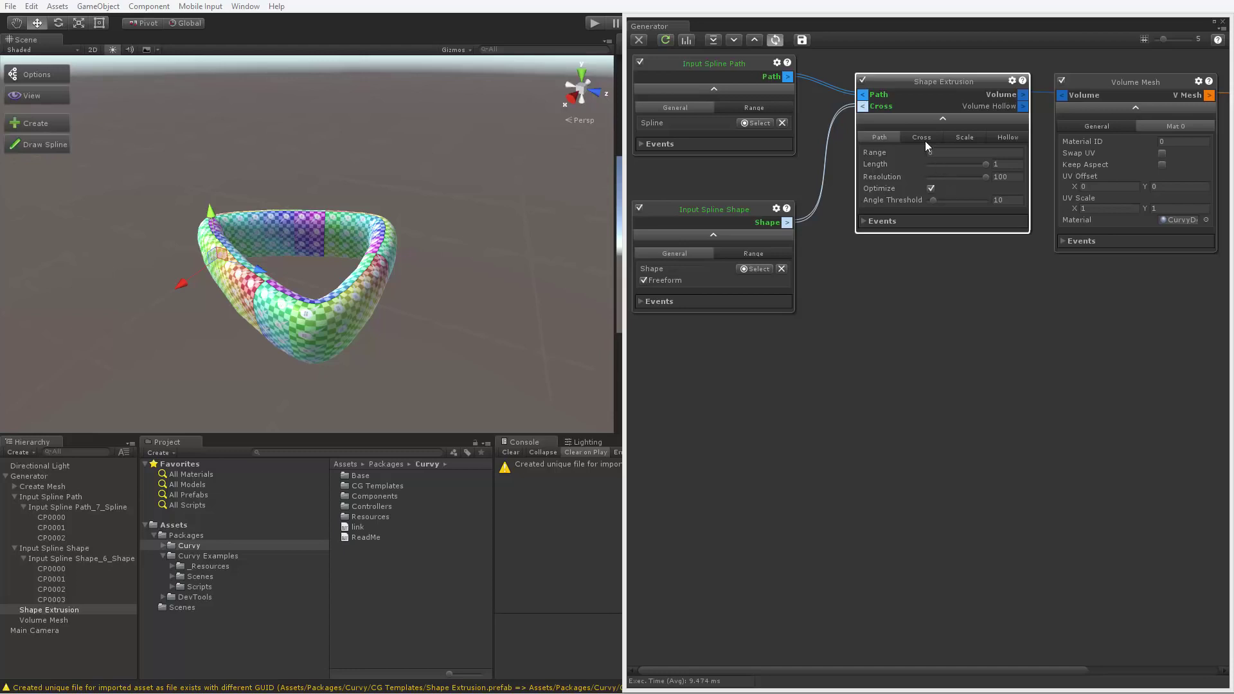
# Display the extruded mesh in the scene view as Shaded Wireframe.
pyautogui.keyDown('alt'); pyautogui.moveTo(468, 224); pyautogui.dragTo(443, 253); pyautogui.keyUp('alt')
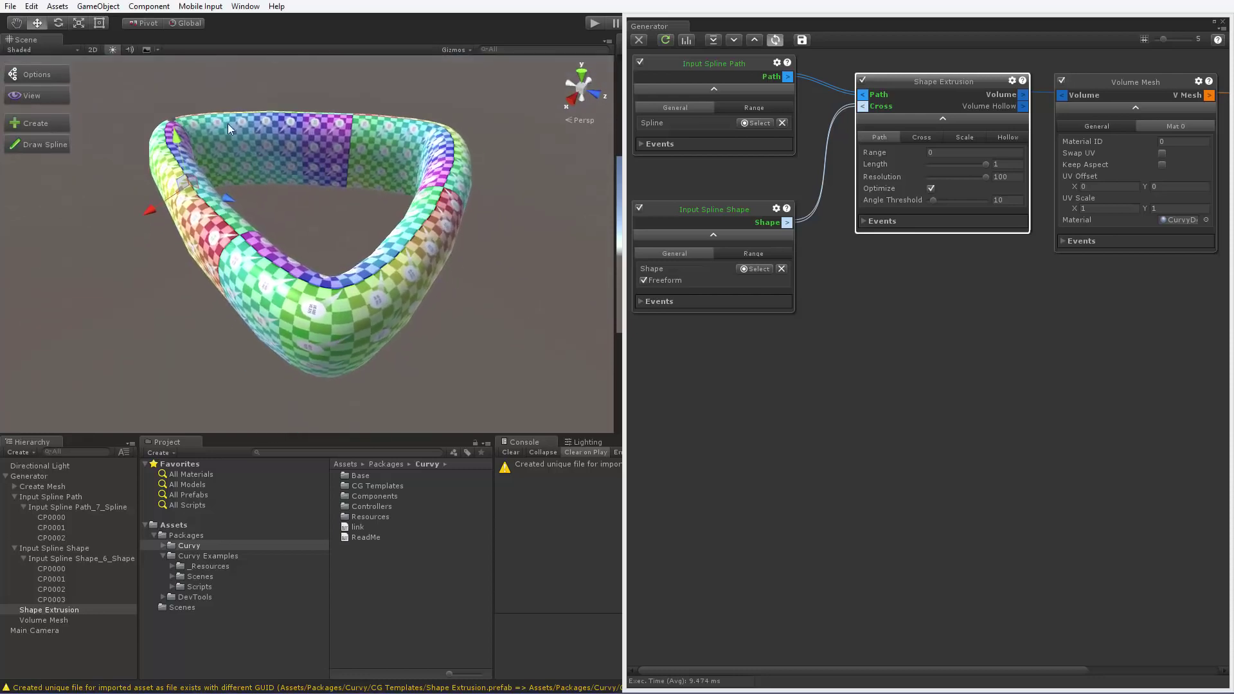
pyautogui.click(45, 48)
pyautogui.click(54, 91)
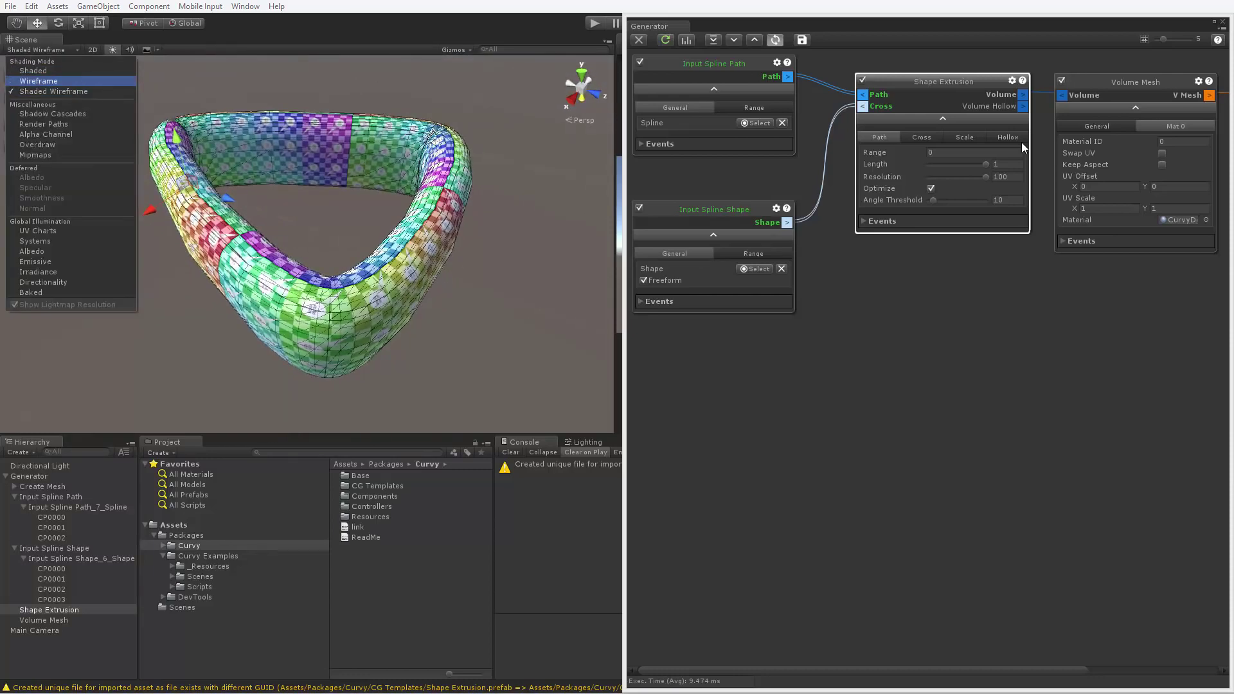
# Try out different Path resolution, angle threshold and length values on the Shape Extrusion module, returning to resolution 100 and length 1.
pyautogui.click(986, 176)
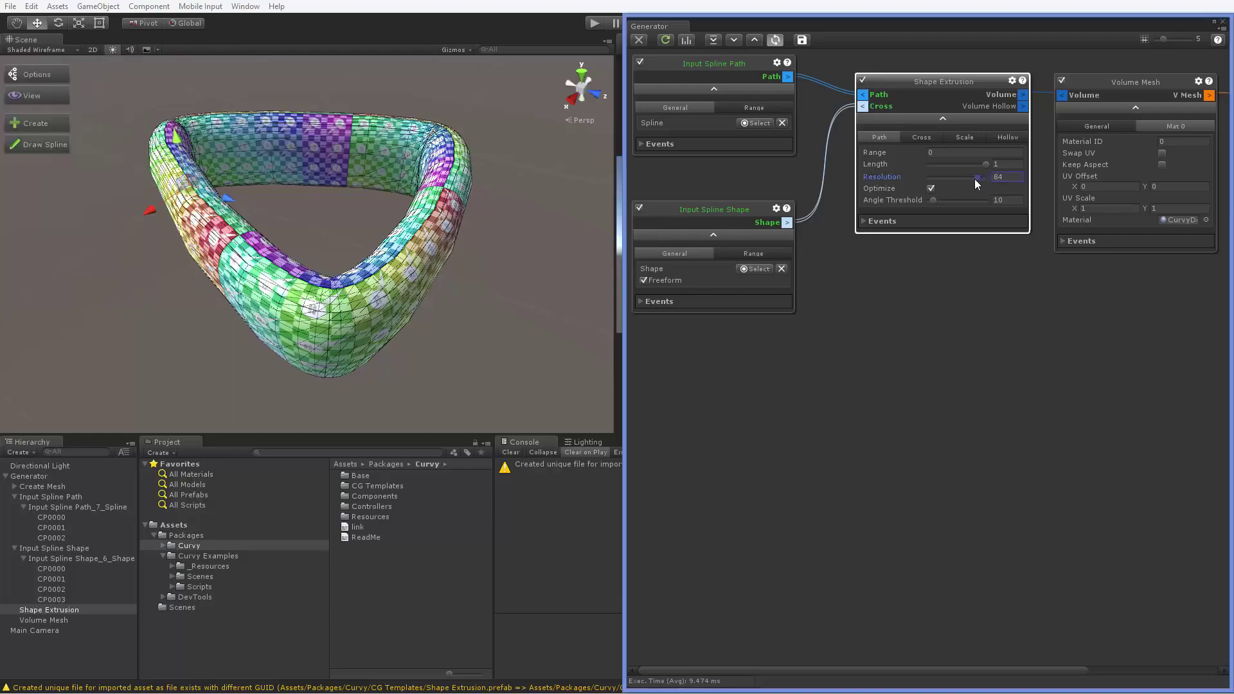
pyautogui.moveTo(974, 179)
pyautogui.mouseDown()
pyautogui.moveTo(942, 178)
pyautogui.moveTo(1012, 187)
pyautogui.mouseUp()
pyautogui.moveTo(938, 199)
pyautogui.mouseDown()
pyautogui.moveTo(953, 202)
pyautogui.moveTo(921, 202)
pyautogui.moveTo(951, 204)
pyautogui.moveTo(935, 203)
pyautogui.mouseUp()
pyautogui.moveTo(984, 164)
pyautogui.mouseDown()
pyautogui.moveTo(938, 160)
pyautogui.moveTo(989, 155)
pyautogui.mouseUp()
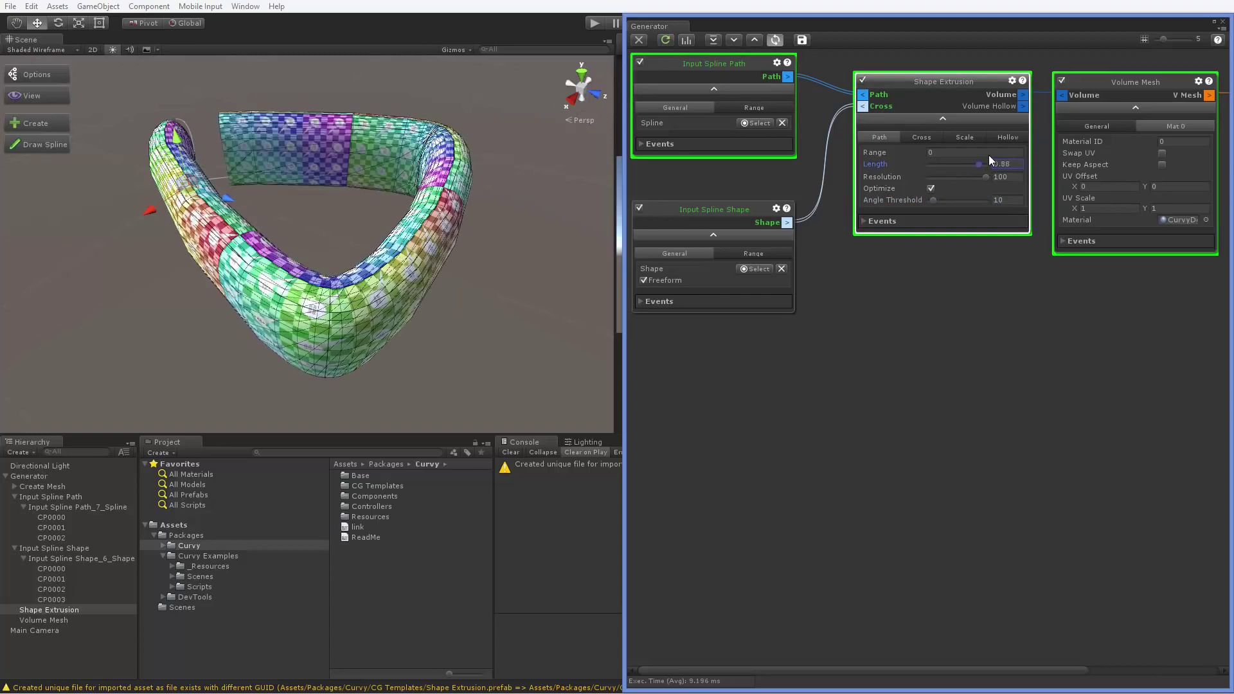
# In the Shape Extrusion's Cross settings, vary the length and return it to 1, and set the angle threshold to 0.1.
pyautogui.click(911, 137)
pyautogui.moveTo(983, 176)
pyautogui.mouseDown()
pyautogui.moveTo(962, 175)
pyautogui.moveTo(992, 175)
pyautogui.mouseUp()
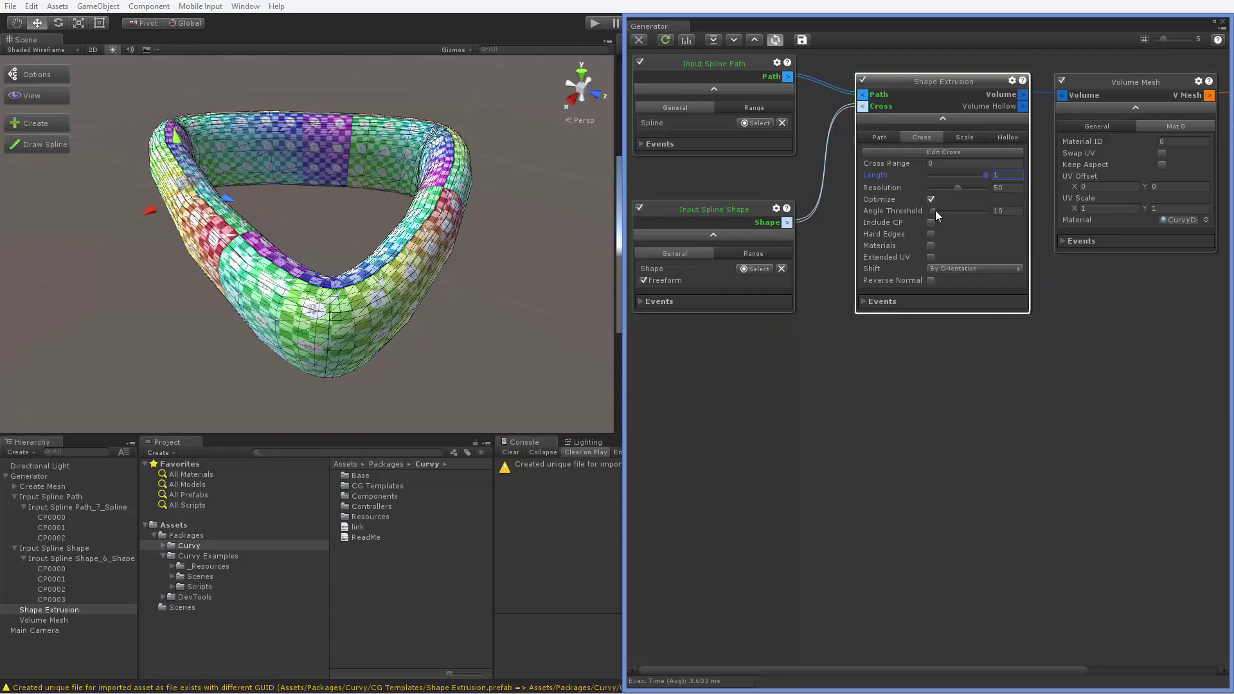
pyautogui.moveTo(935, 210)
pyautogui.mouseDown()
pyautogui.moveTo(956, 211)
pyautogui.moveTo(928, 210)
pyautogui.mouseUp()
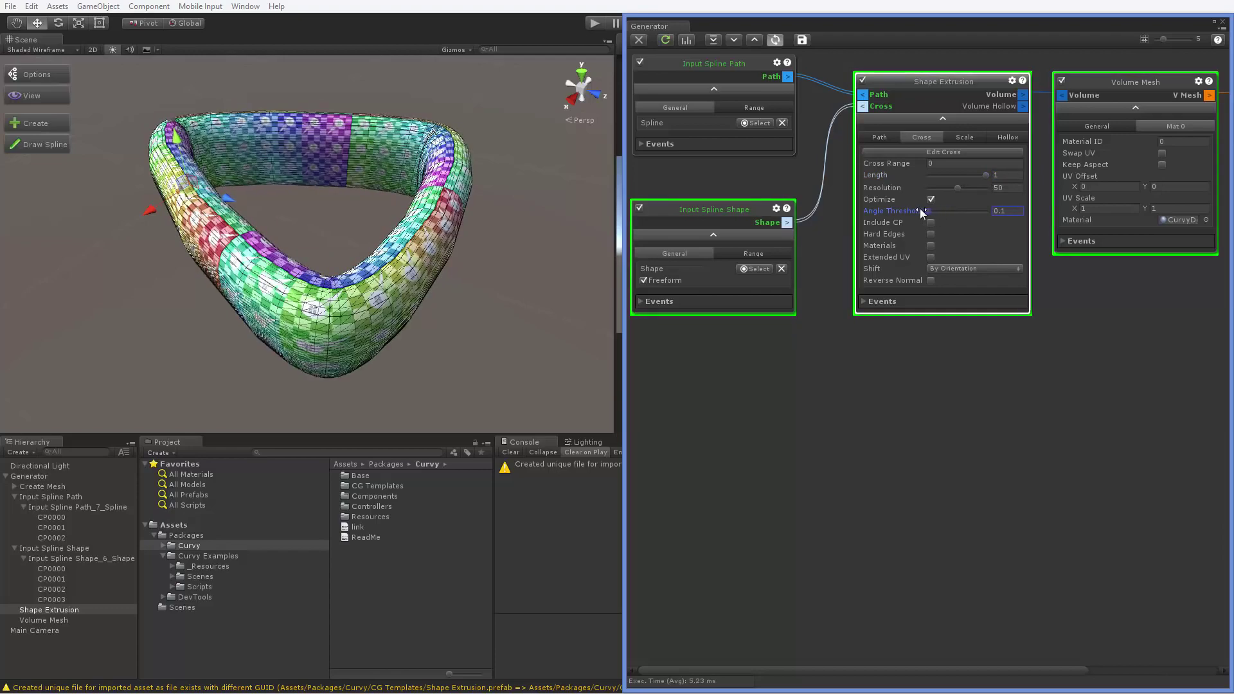
# Review the Shape Extrusion's Scale and Hollow settings, look through the module's online documentation page in the browser, and close it.
pyautogui.click(957, 137)
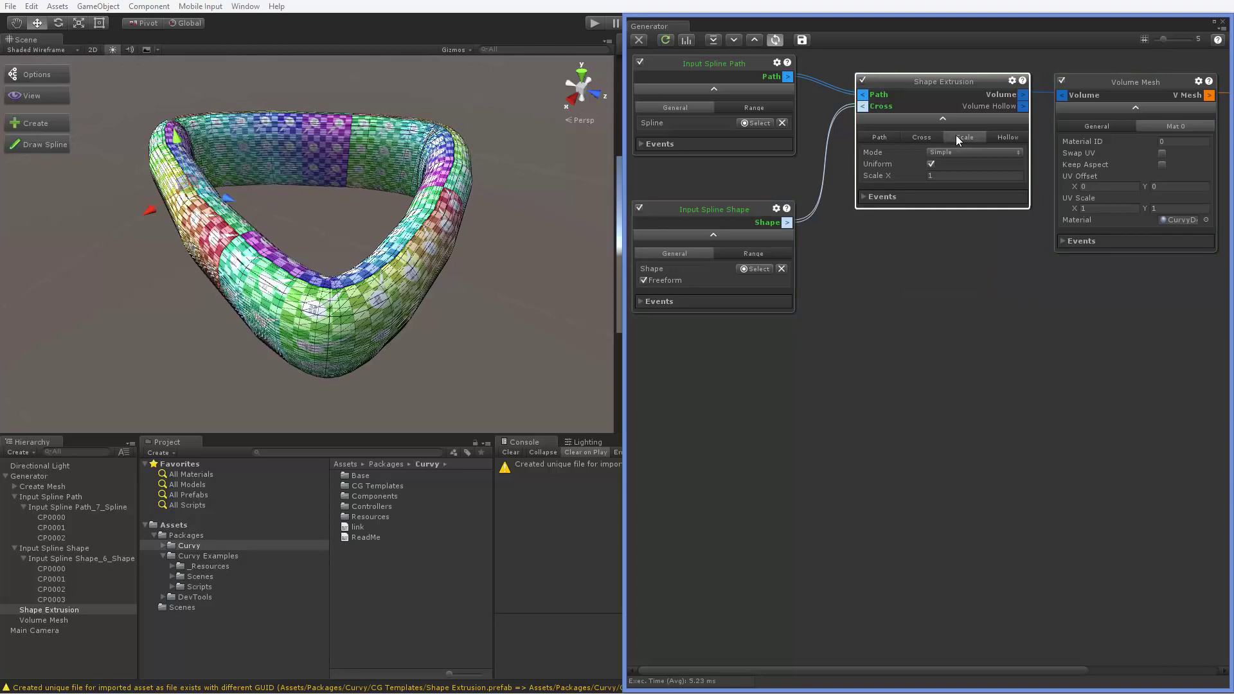
pyautogui.click(999, 138)
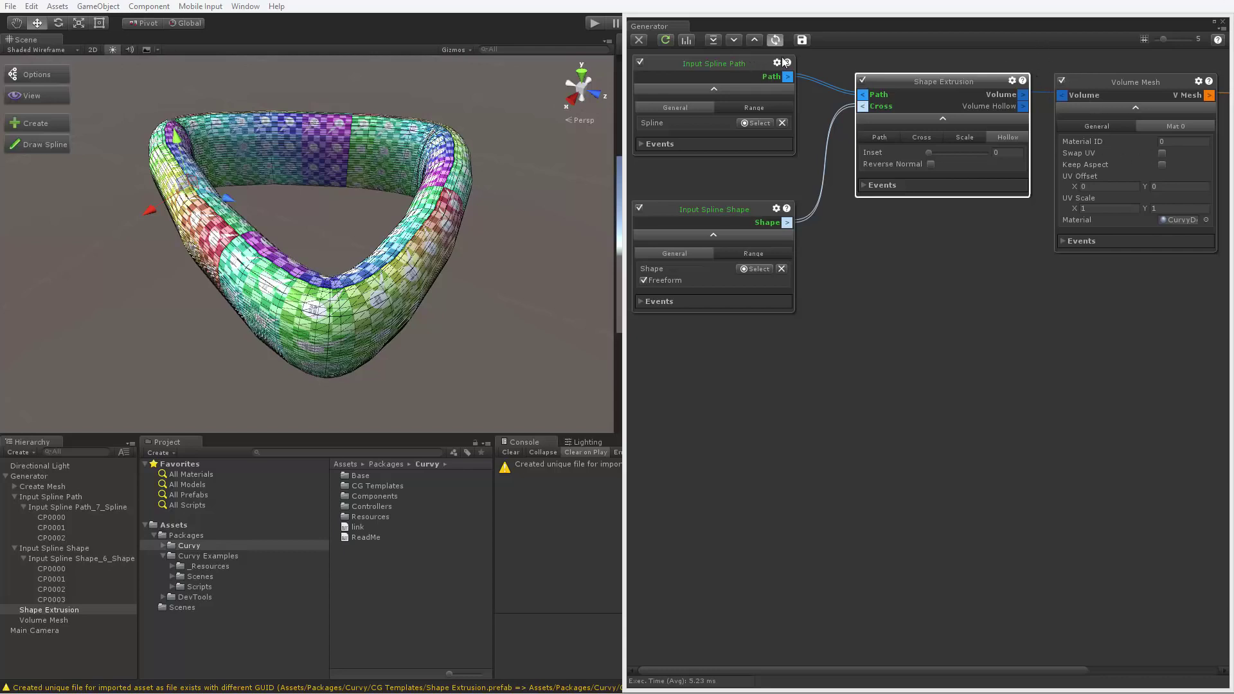
pyautogui.click(1023, 81)
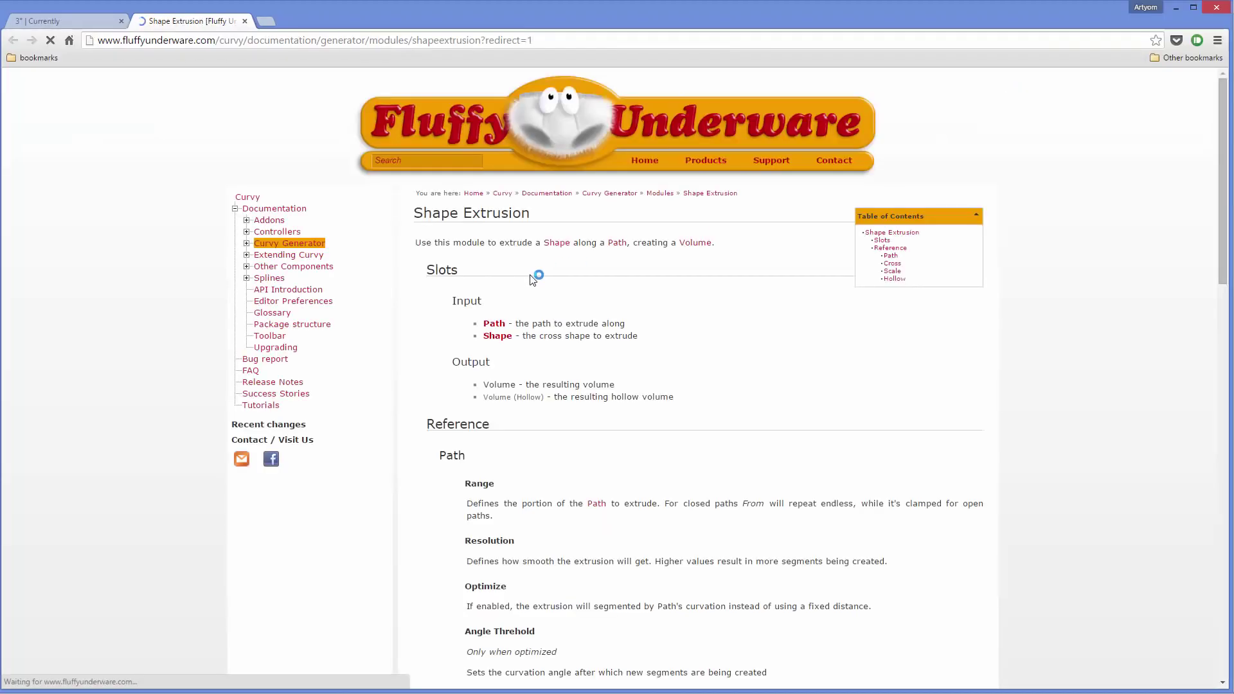
pyautogui.scroll(-7, 534, 278)
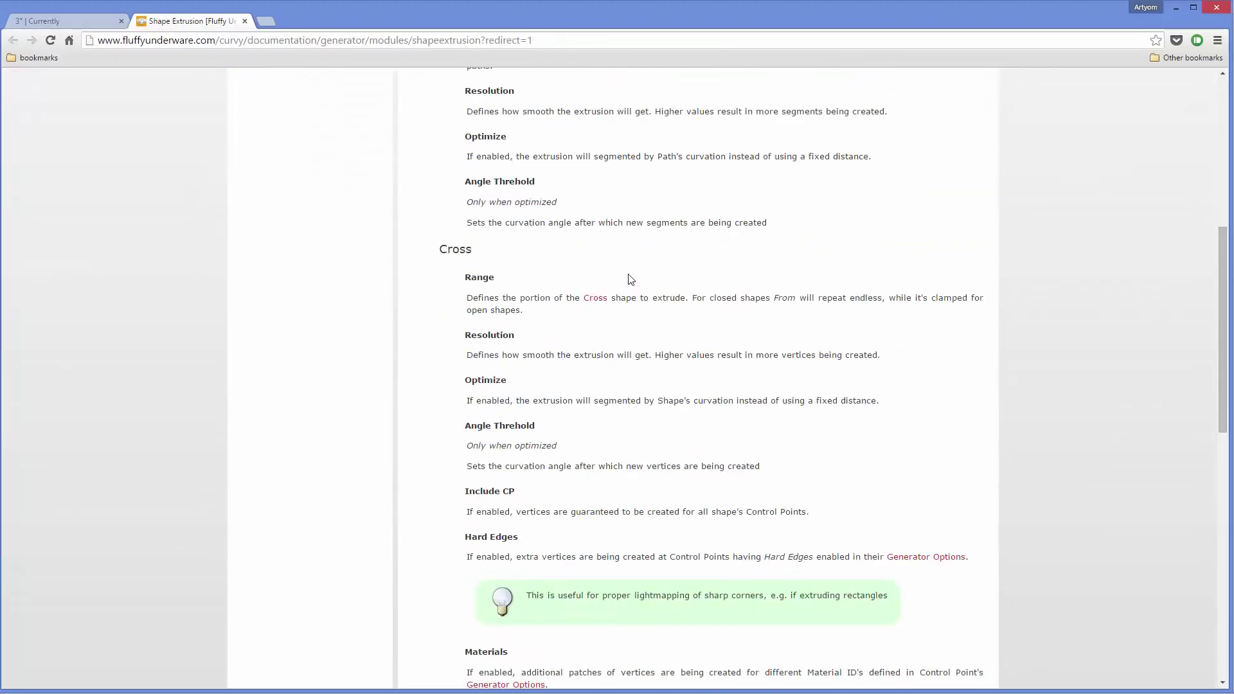
pyautogui.scroll(-5, 642, 224)
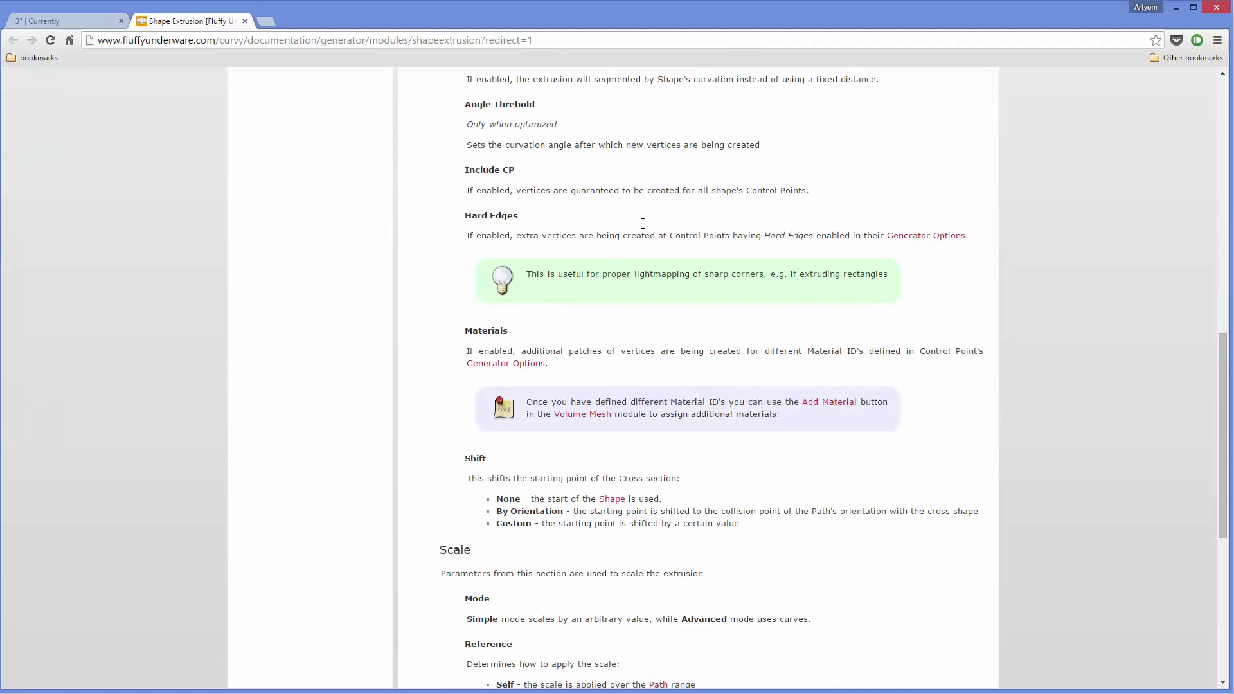
pyautogui.scroll(-6, 643, 224)
pyautogui.scroll(12, 643, 225)
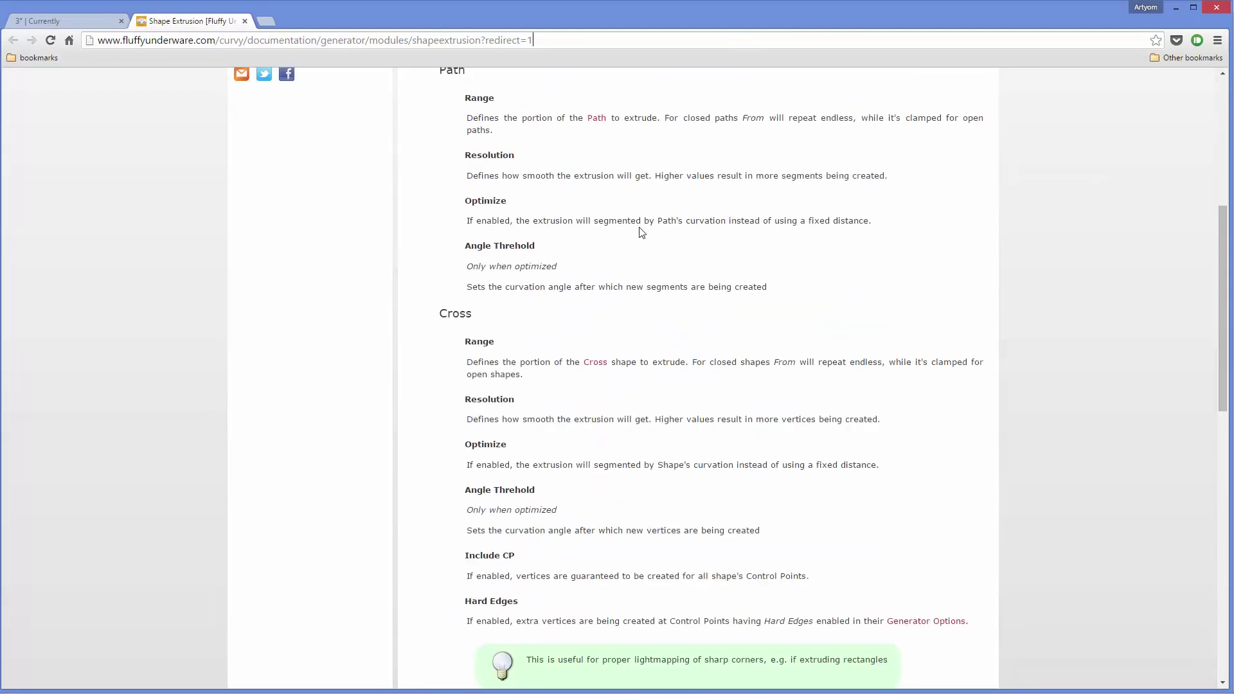
pyautogui.scroll(3, 642, 231)
pyautogui.click(1218, 8)
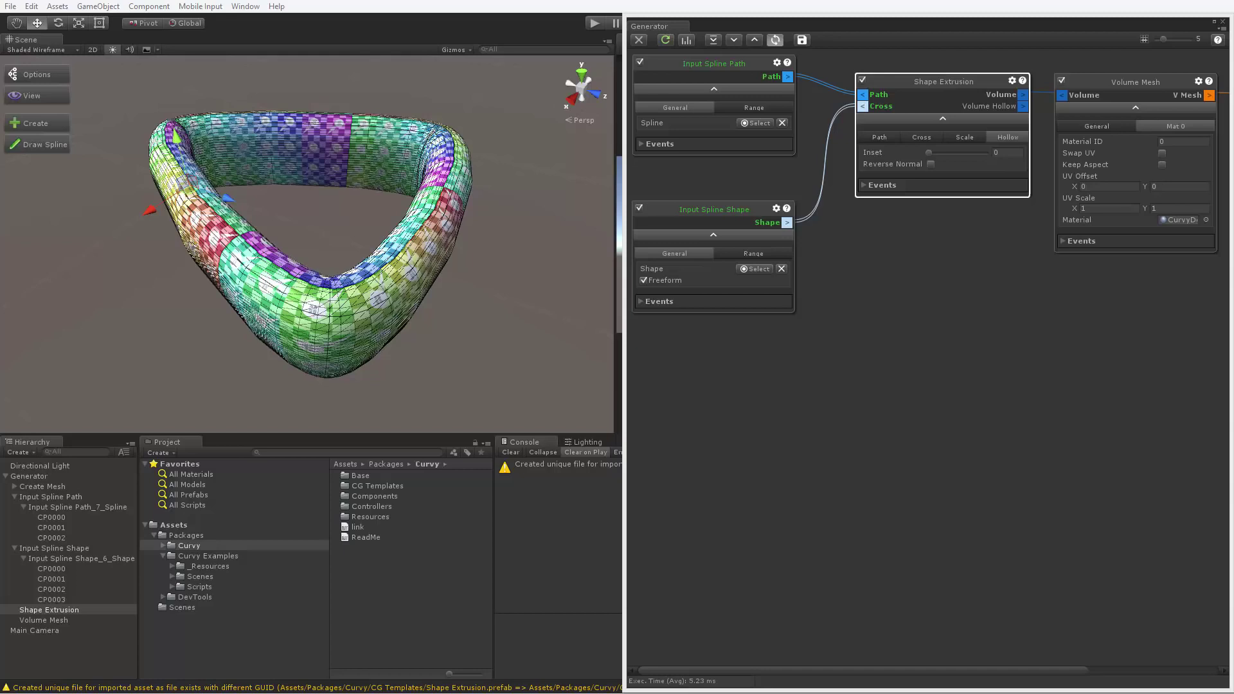
# Open the example scene 25_CGExtrusionAdvanced from the Curvy Examples and bring the whole railway track into view.
pyautogui.moveTo(1088, 432); pyautogui.dragTo(857, 441, button='middle')
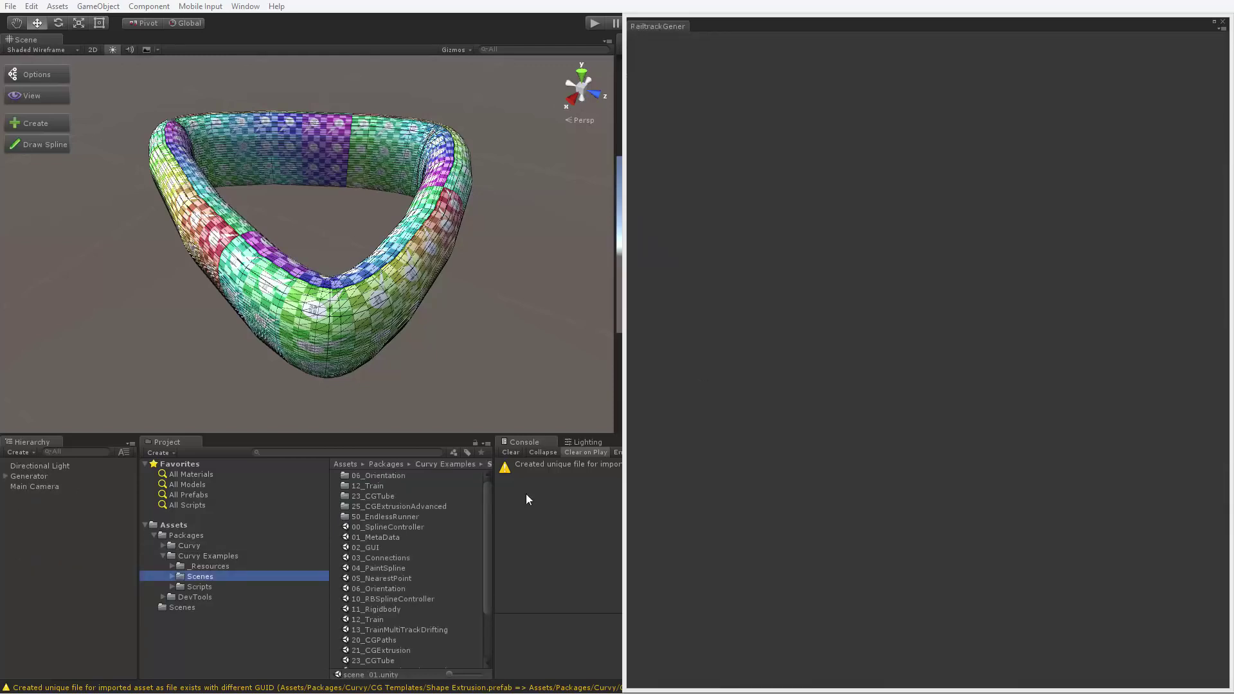
pyautogui.click(395, 610)
pyautogui.scroll(-3, 430, 617)
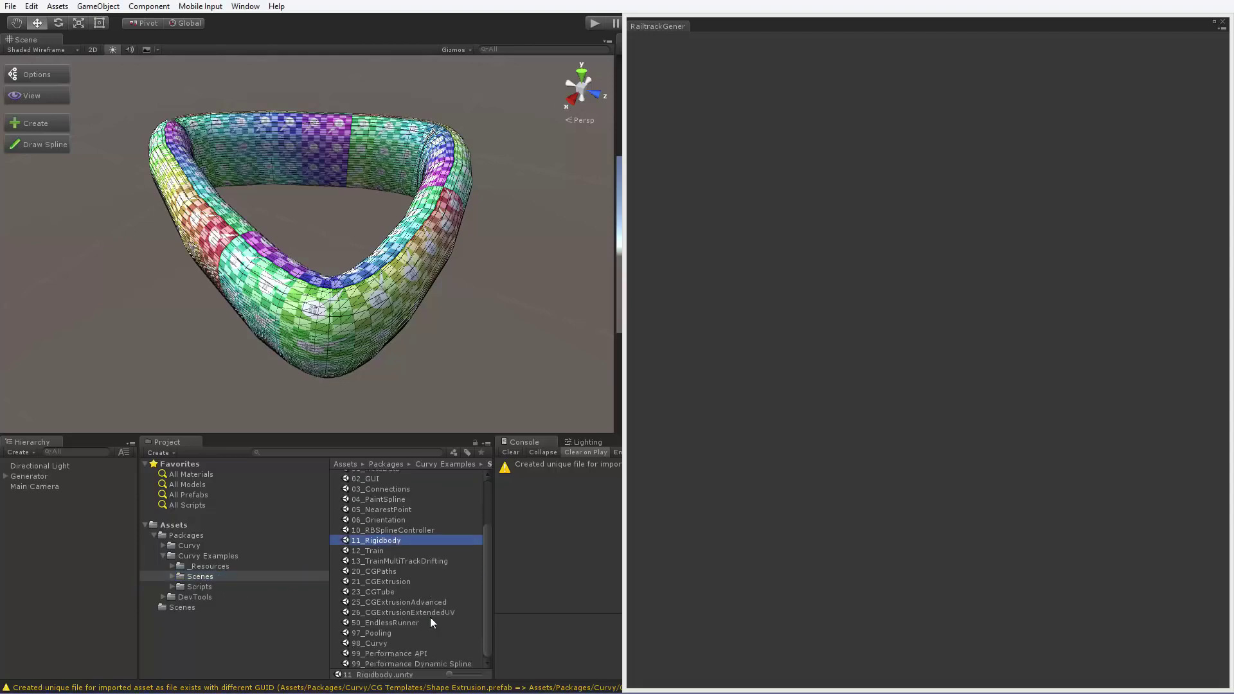
pyautogui.doubleClick(433, 603)
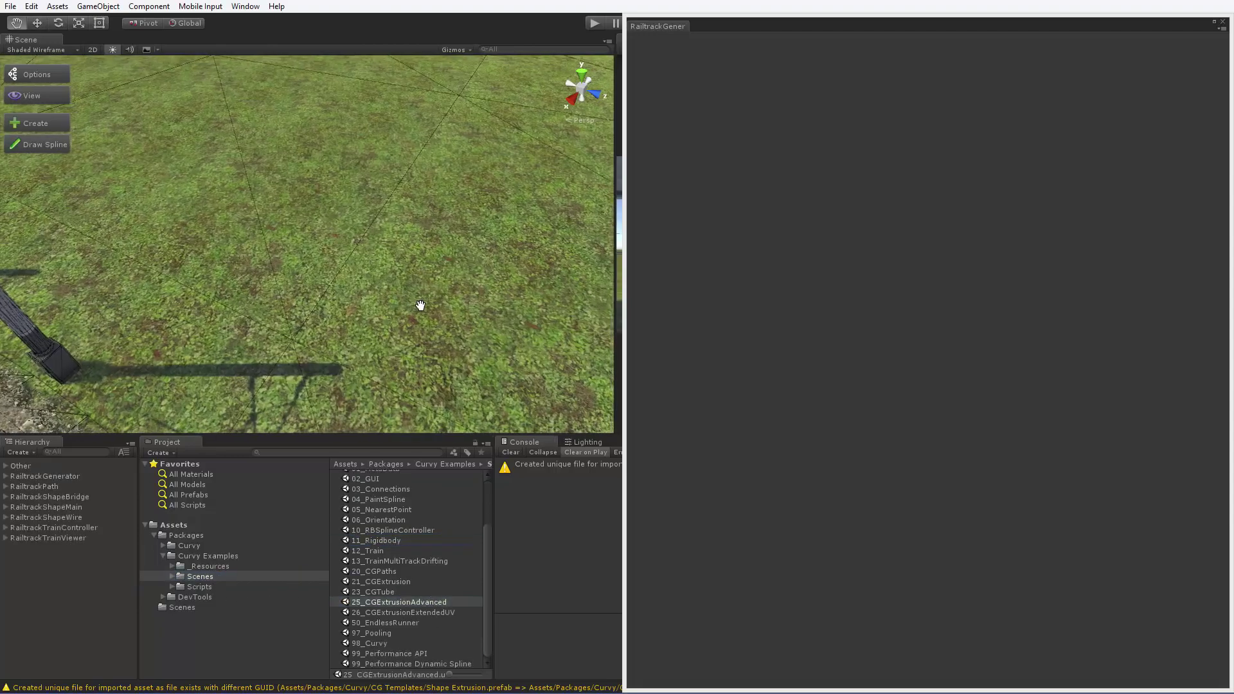
pyautogui.moveTo(421, 303); pyautogui.dragTo(421, 306, button='middle')
pyautogui.scroll(-10, 421, 306)
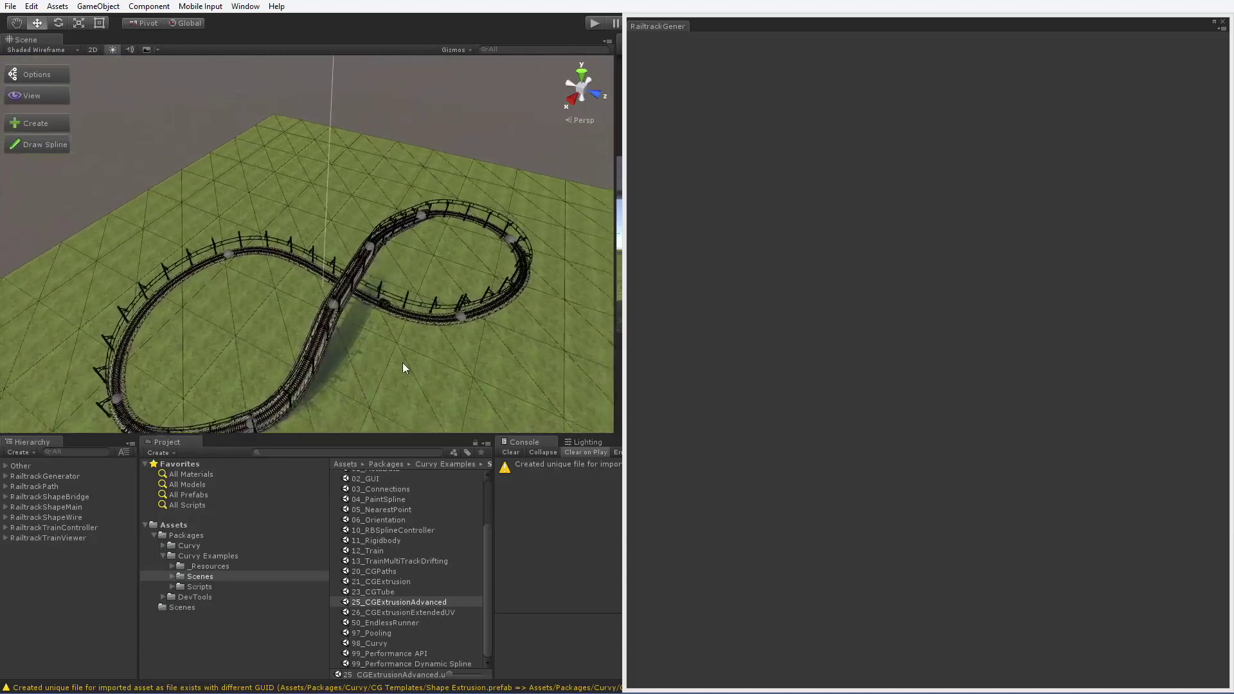
pyautogui.scroll(3, 376, 295)
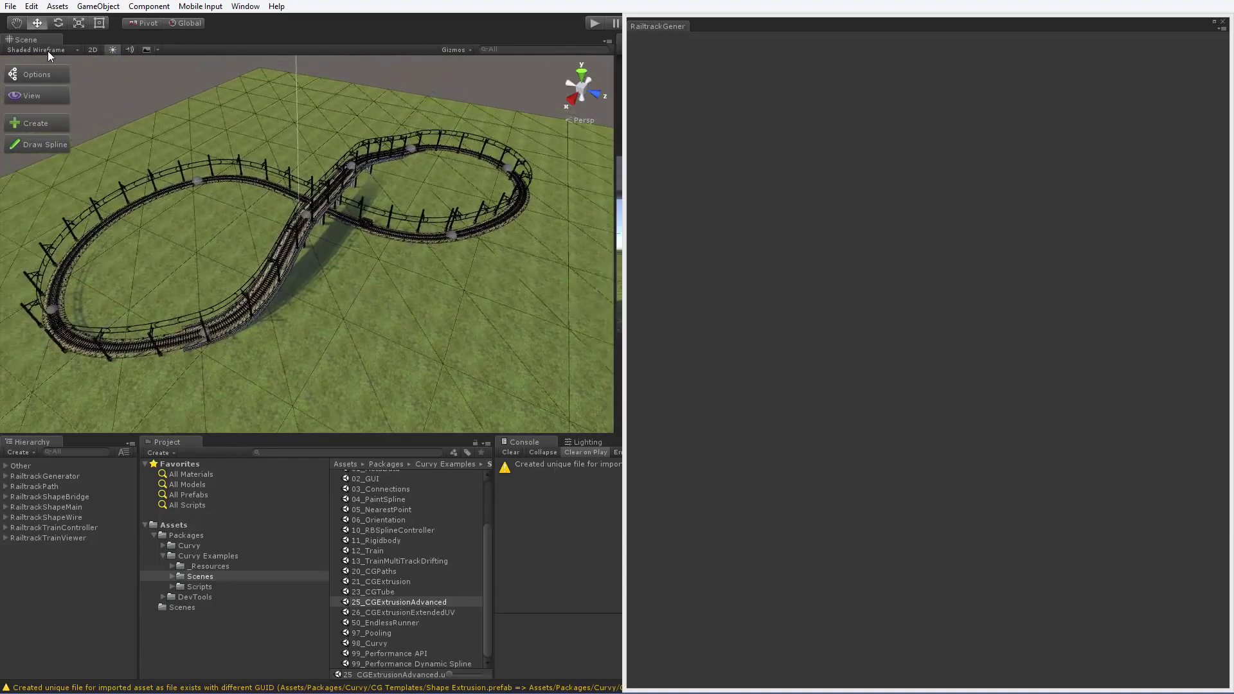
# Set the scene view to Shaded and enable the display of the splines' Orientation.
pyautogui.click(48, 50)
pyautogui.click(51, 71)
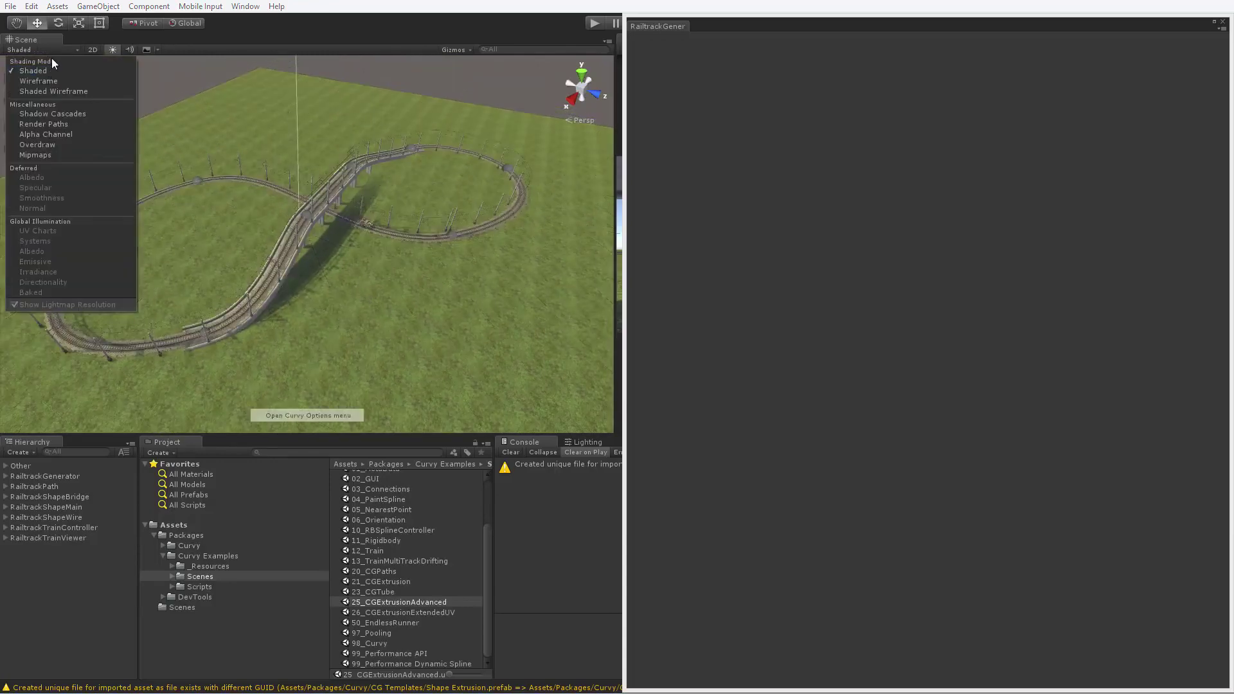
pyautogui.click(53, 56)
pyautogui.click(33, 96)
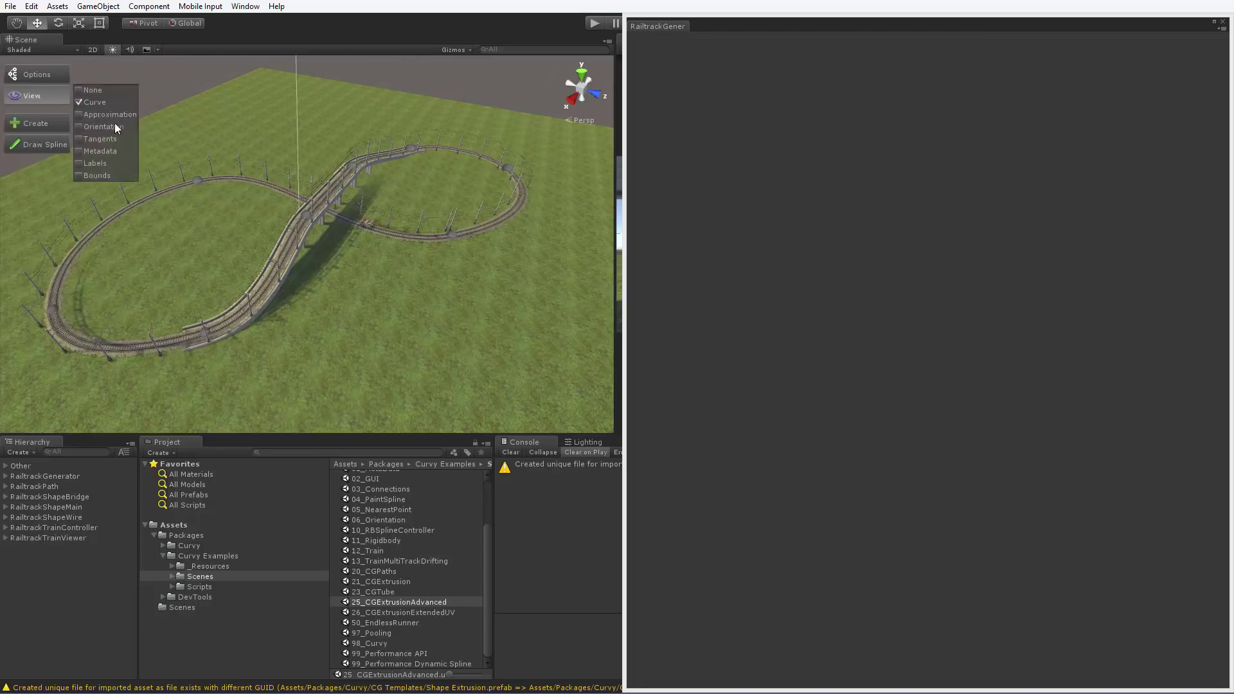
pyautogui.click(78, 127)
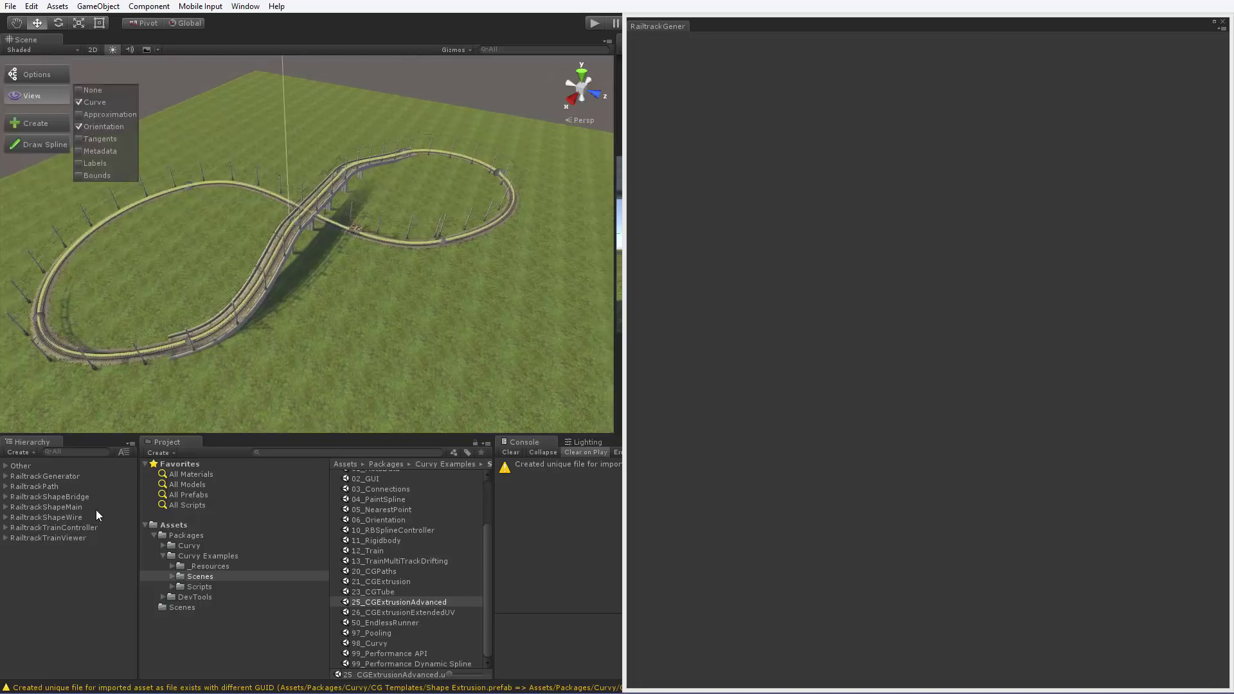
# Inspect the RailtrackPath spline and frame the RailtrackShapeBridge spline in the scene view.
pyautogui.click(100, 486)
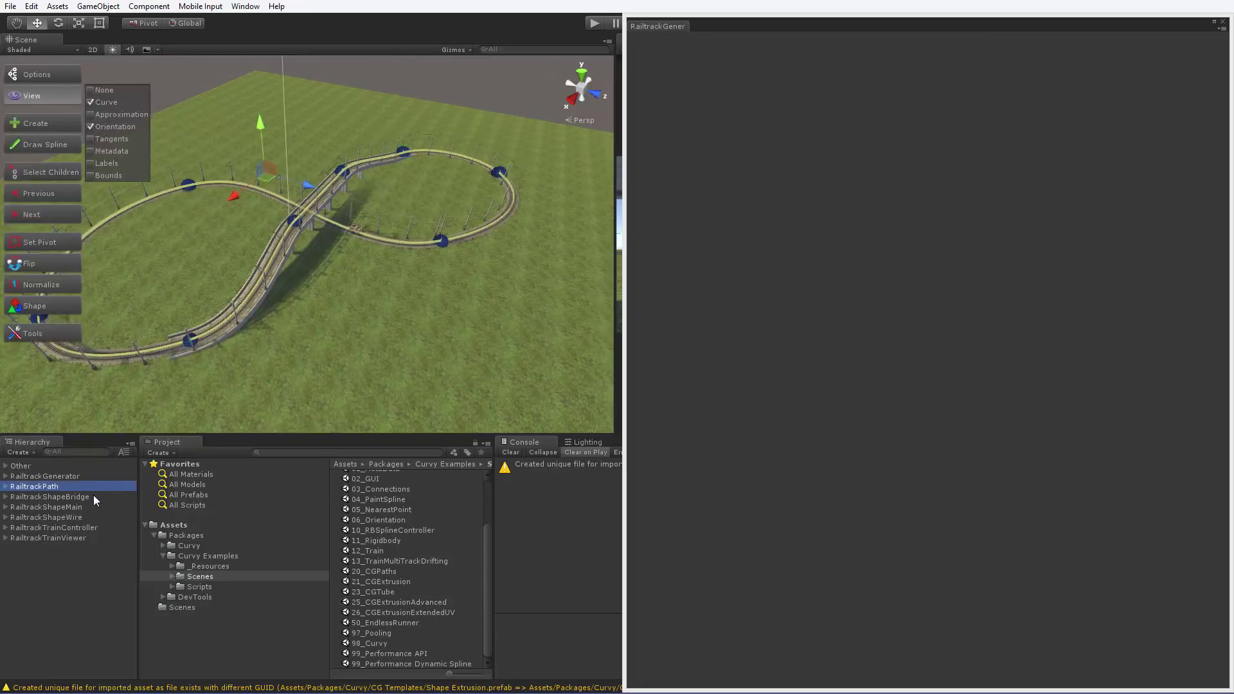
pyautogui.doubleClick(92, 496)
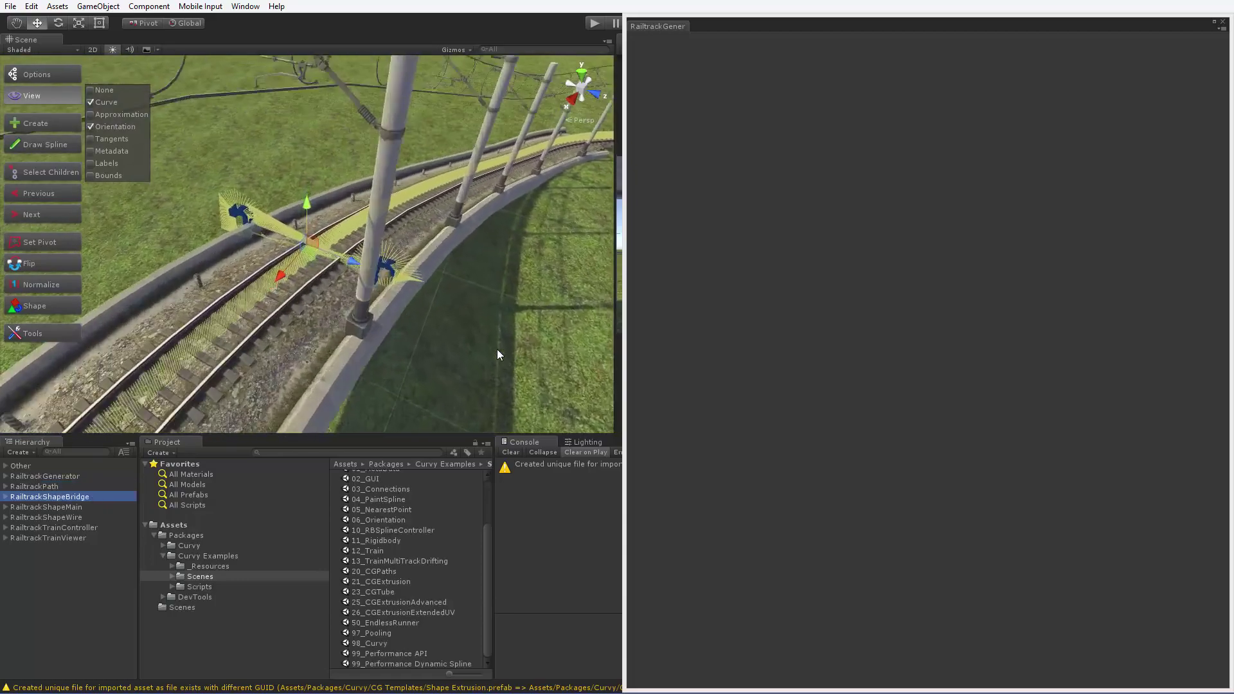
# Examine the RailtrackShapeBridge spline across the track, then frame the RailtrackShapeMain spline and view it from several angles against the railway.
pyautogui.keyDown('alt'); pyautogui.moveTo(499, 354); pyautogui.dragTo(14, 556); pyautogui.keyUp('alt')
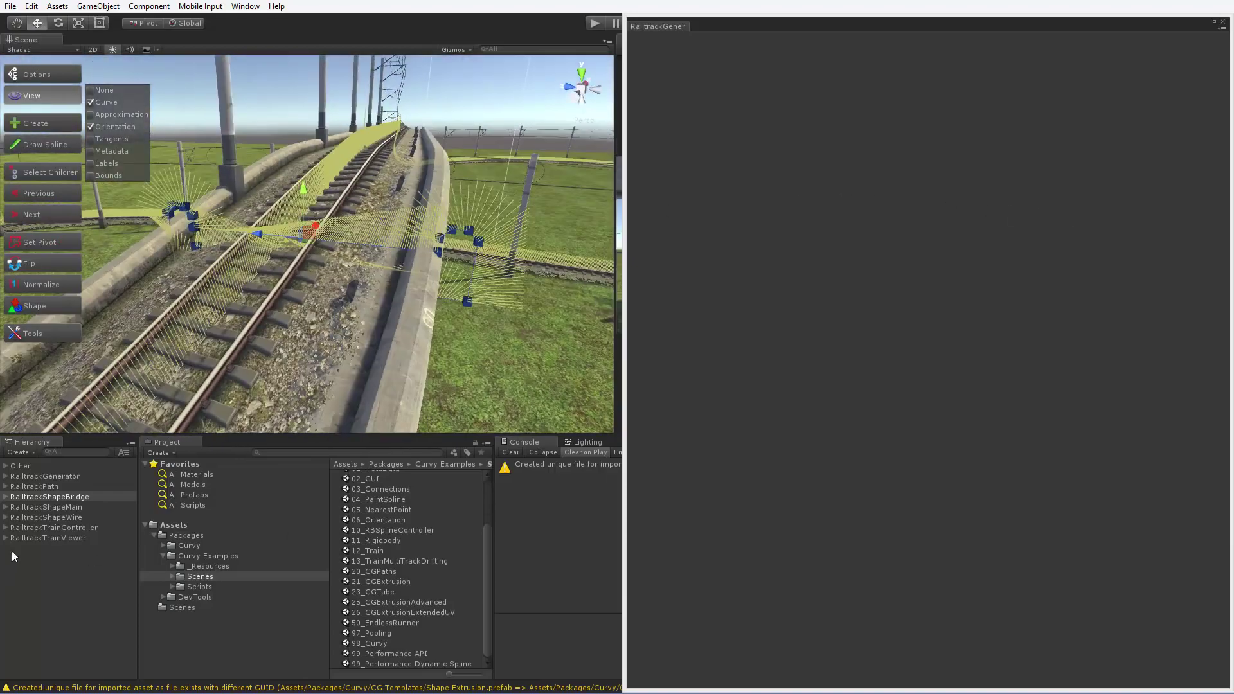
pyautogui.doubleClick(70, 509)
pyautogui.keyDown('alt'); pyautogui.moveTo(406, 296); pyautogui.dragTo(181, 330); pyautogui.keyUp('alt')
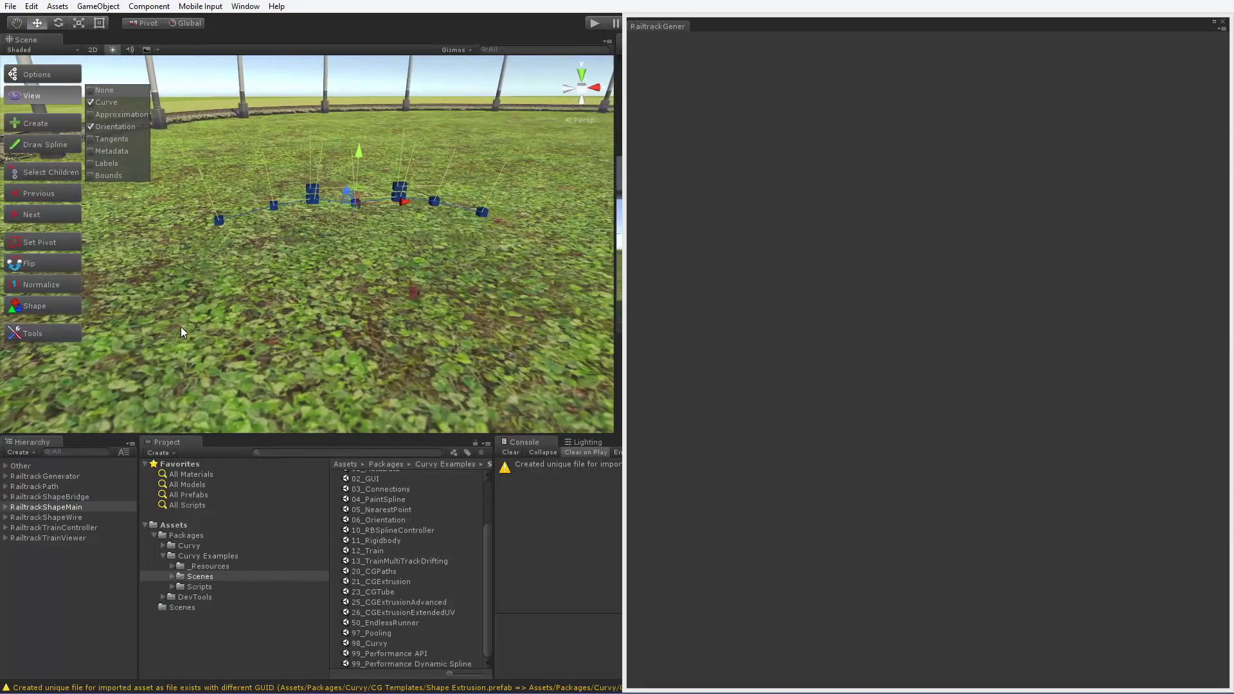
pyautogui.keyDown('alt'); pyautogui.moveTo(180, 326); pyautogui.dragTo(318, 354); pyautogui.keyUp('alt')
pyautogui.keyDown('alt'); pyautogui.moveTo(320, 360); pyautogui.dragTo(425, 296, button='right'); pyautogui.keyUp('alt')
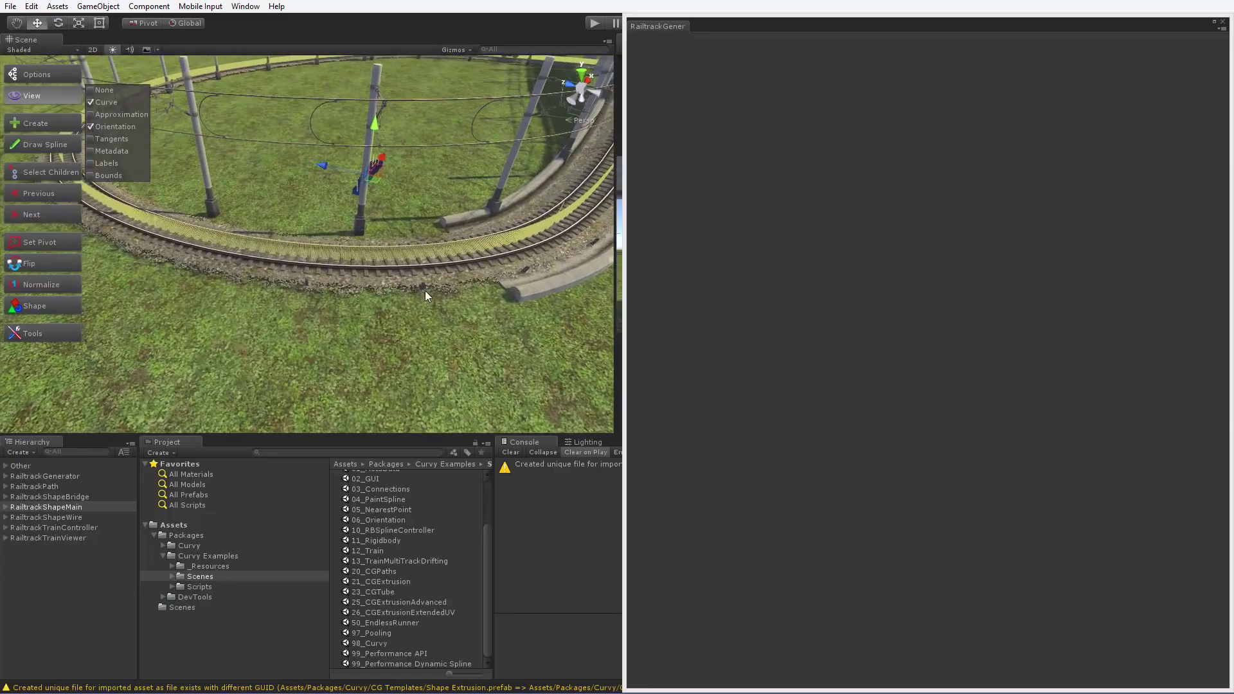
pyautogui.keyDown('alt'); pyautogui.moveTo(382, 358); pyautogui.dragTo(272, 323); pyautogui.keyUp('alt')
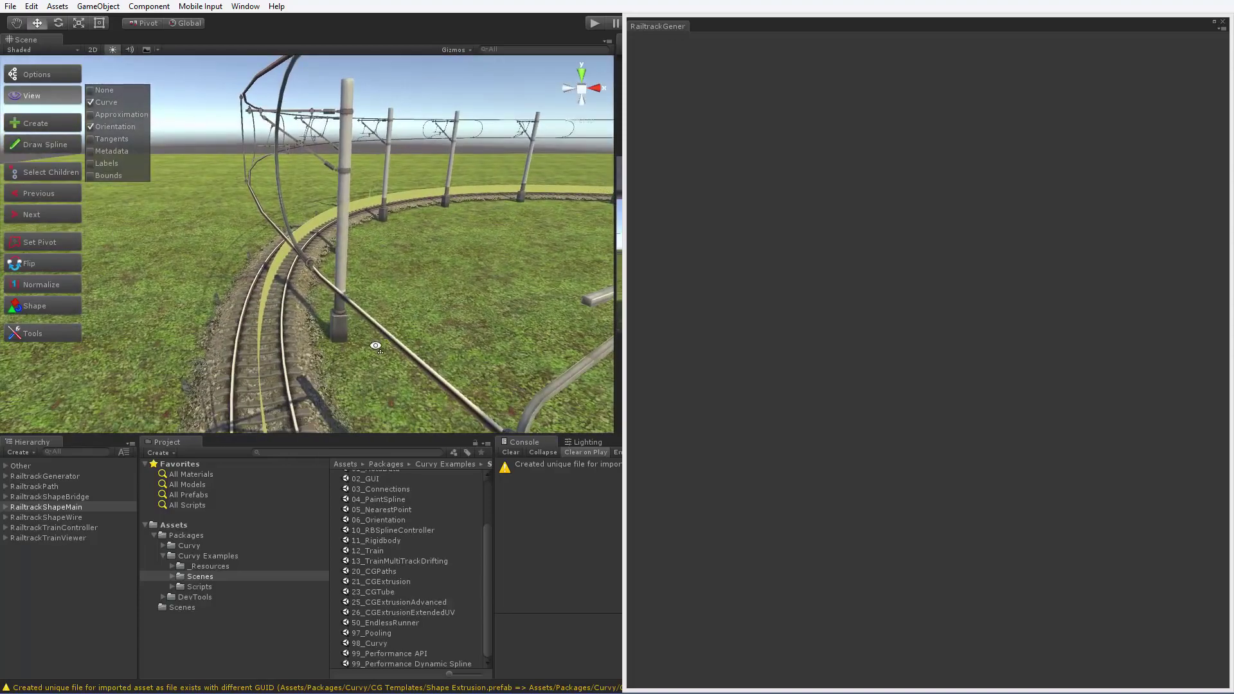
pyautogui.keyDown('alt'); pyautogui.moveTo(375, 346); pyautogui.dragTo(570, 376); pyautogui.keyUp('alt')
pyautogui.keyDown('alt'); pyautogui.moveTo(421, 339); pyautogui.dragTo(404, 313); pyautogui.keyUp('alt')
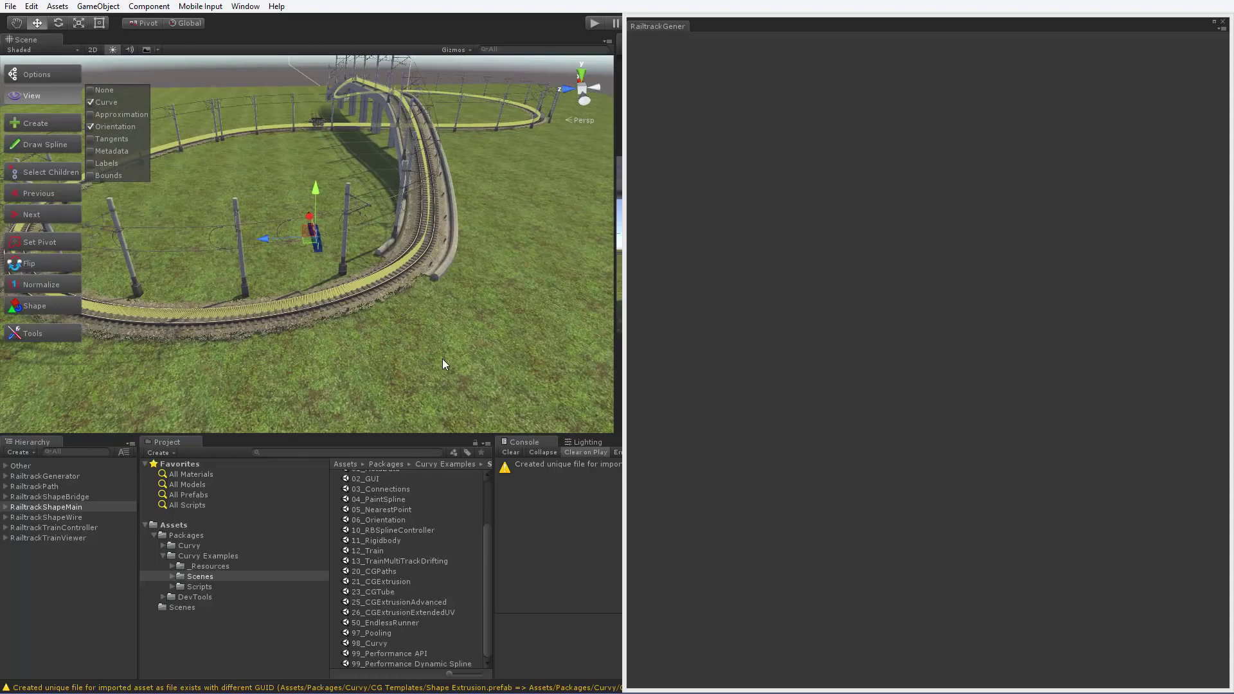
# Close the blank generator window and reopen the module graph of the RailtrackGenerator object.
pyautogui.keyDown('alt'); pyautogui.moveTo(442, 358); pyautogui.dragTo(337, 302, button='right'); pyautogui.keyUp('alt')
pyautogui.moveTo(335, 209); pyautogui.dragTo(456, 160, button='right')
pyautogui.moveTo(450, 204); pyautogui.dragTo(579, 110, button='right')
pyautogui.click(1222, 22)
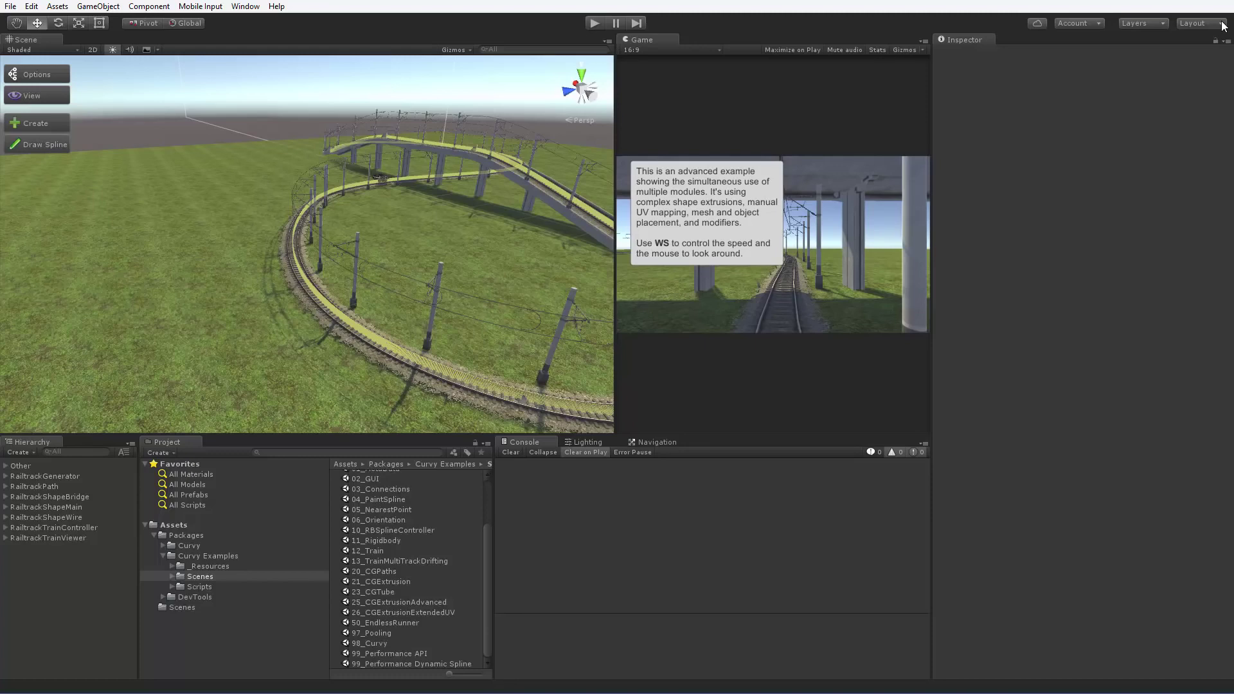
pyautogui.click(71, 478)
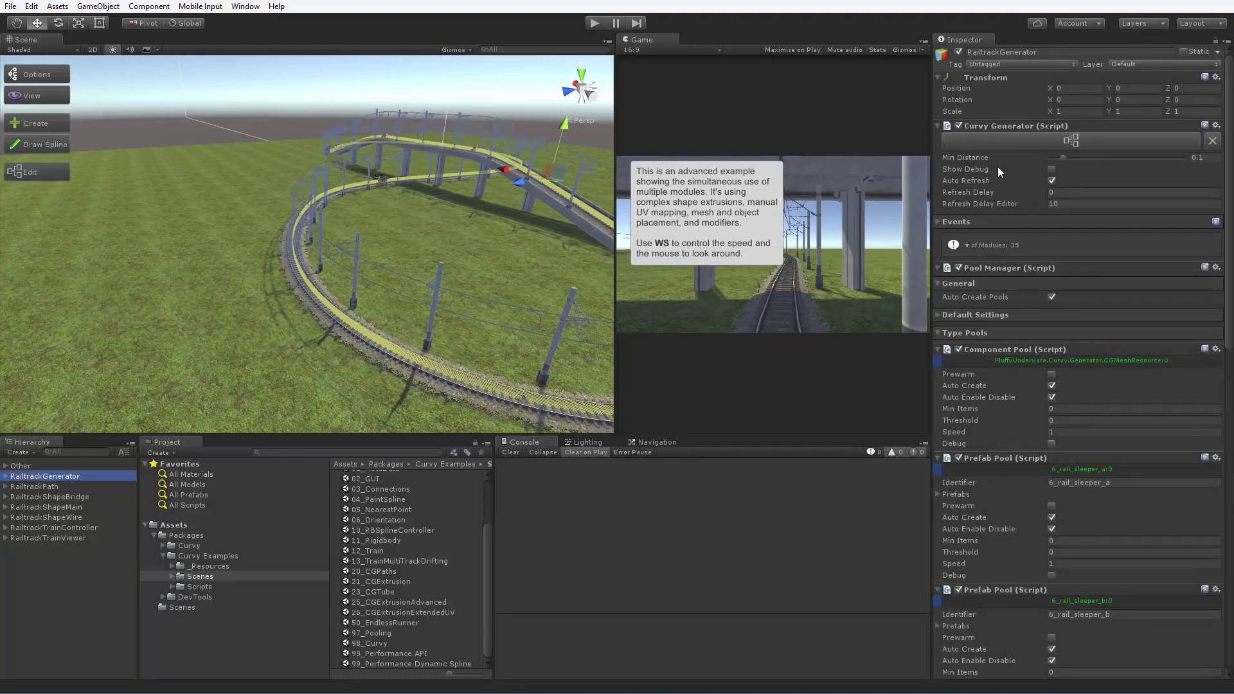
pyautogui.click(1014, 137)
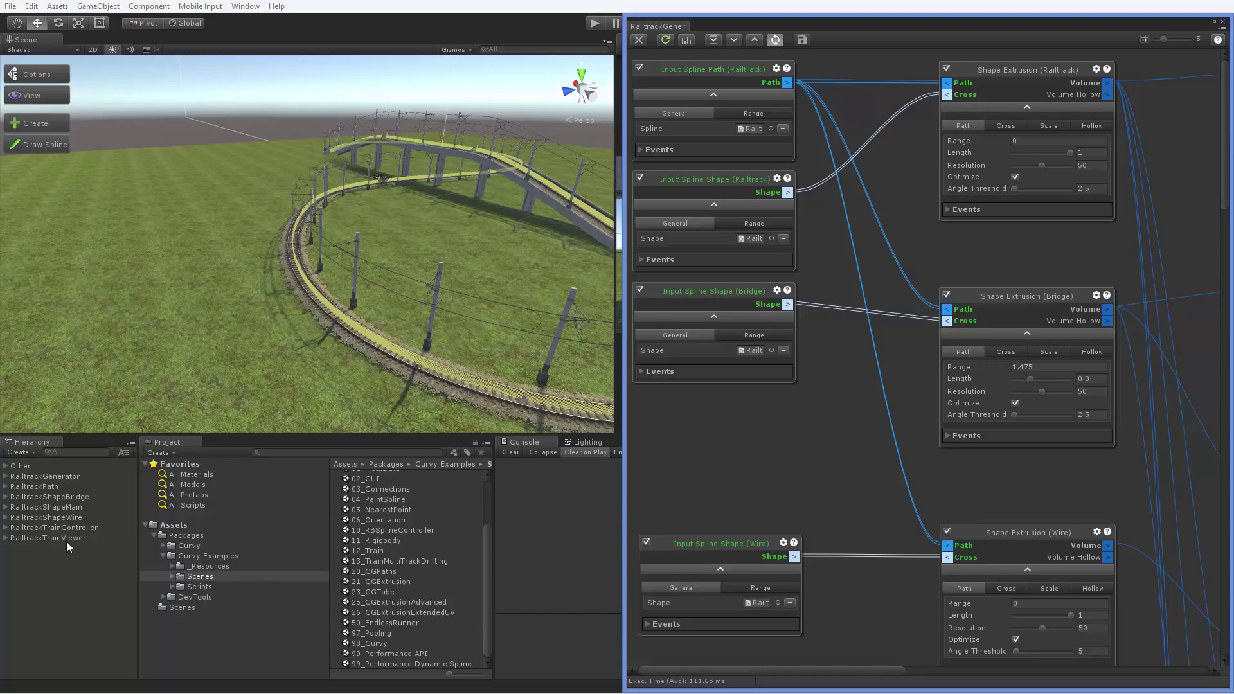
# Frame the RailtrackShapeWire spline in the scene view and look at it in relation to the whole track.
pyautogui.click(77, 519)
pyautogui.press('f')
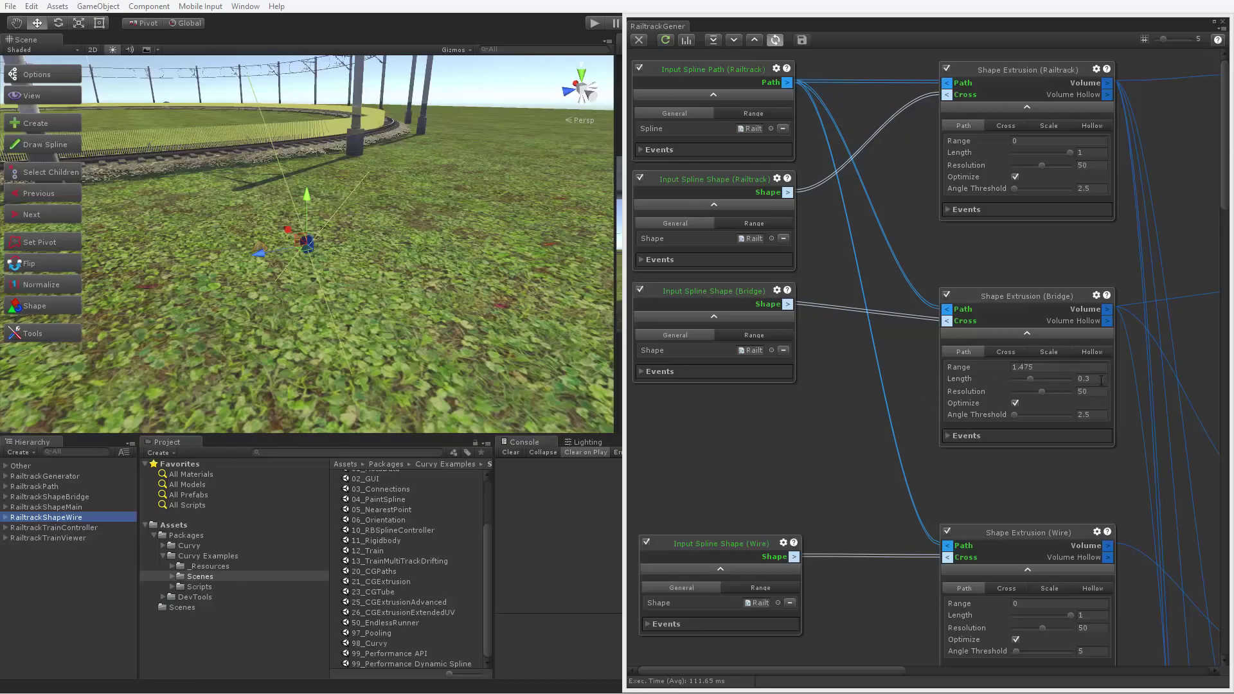
pyautogui.keyDown('alt'); pyautogui.moveTo(453, 314); pyautogui.dragTo(366, 337); pyautogui.keyUp('alt')
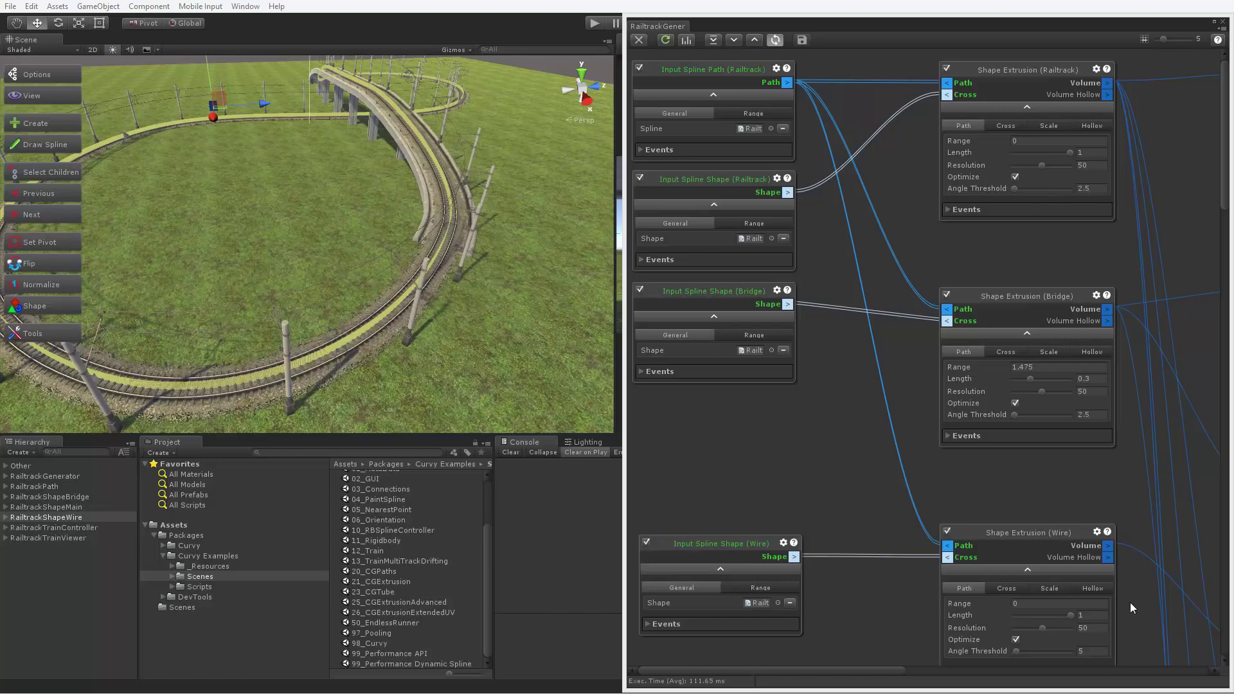
# Show the Cross settings of the Shape Extrusion (Wire) and Shape Extrusion (Bridge) modules for comparison.
pyautogui.scroll(-3, 1123, 618)
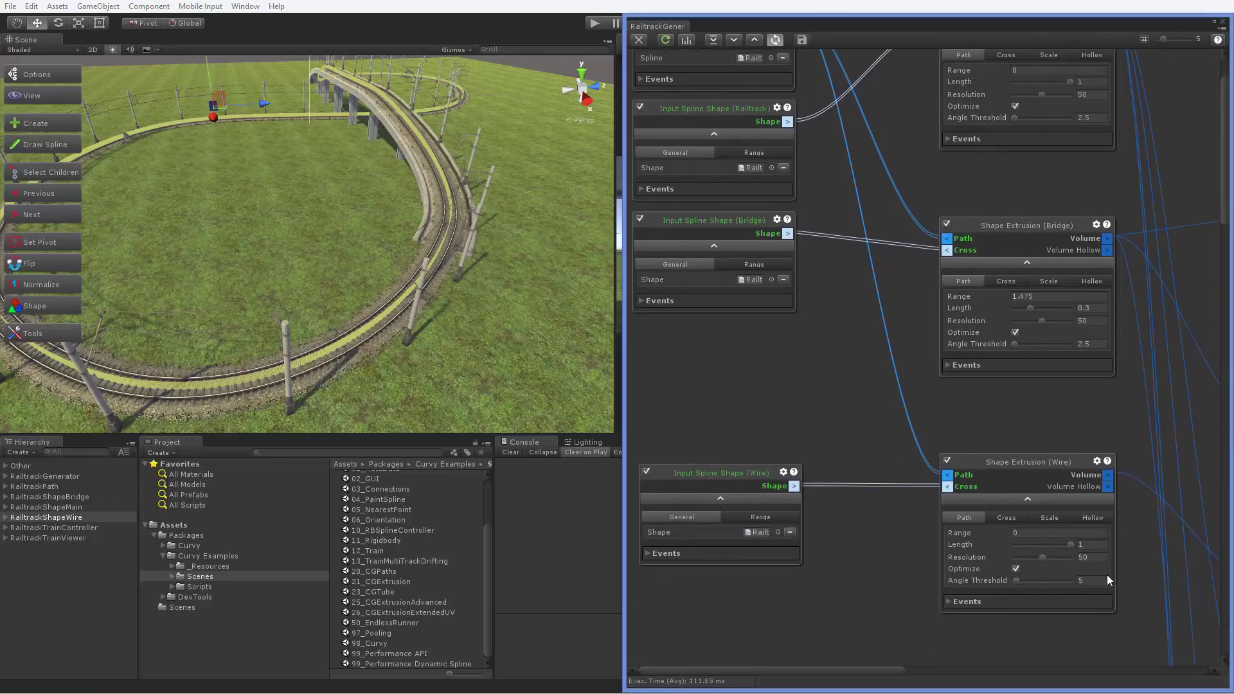
pyautogui.click(998, 512)
pyautogui.click(994, 279)
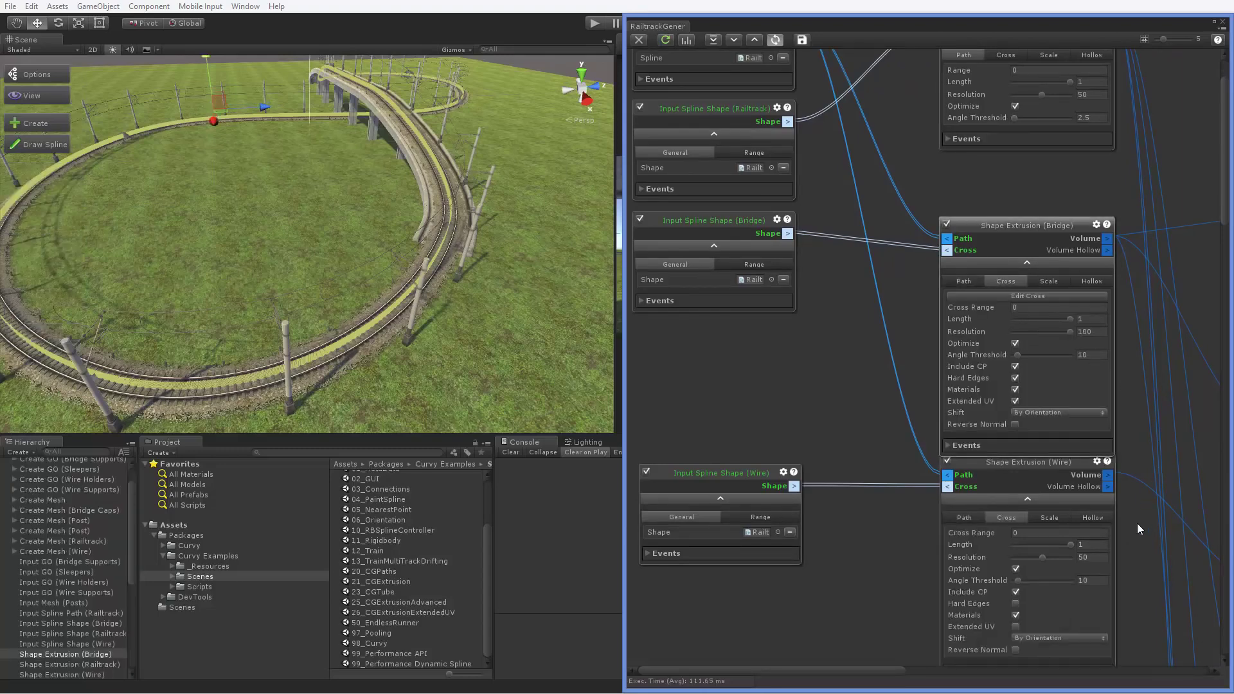
pyautogui.moveTo(1136, 570); pyautogui.dragTo(1142, 444, button='middle')
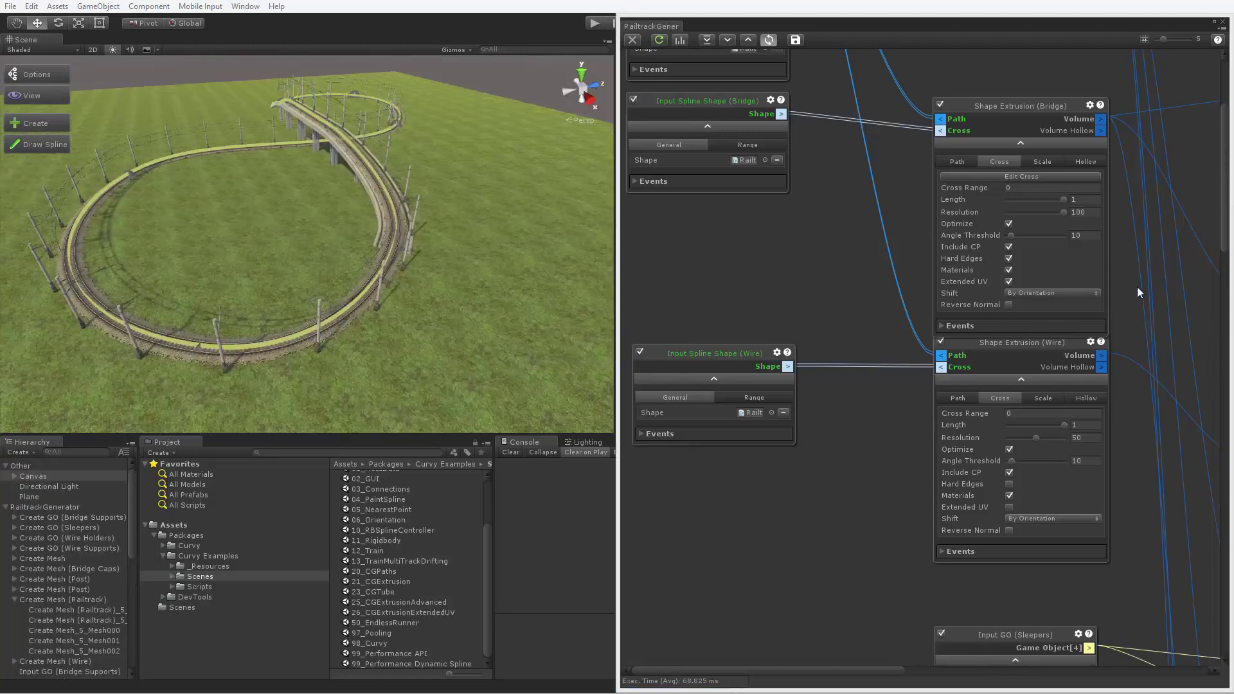
# Review the Mat 0 and Mat 1 material settings of the Volume Mesh (Railtrack) module.
pyautogui.moveTo(1123, 277); pyautogui.dragTo(636, 532, button='middle')
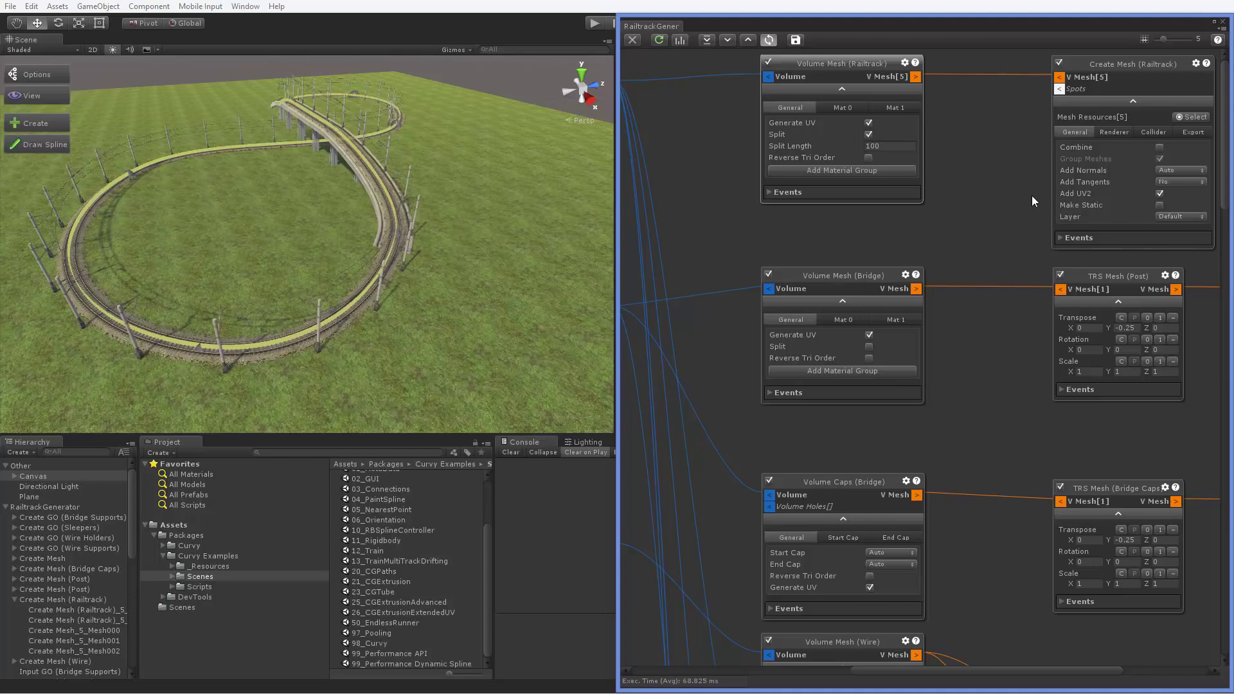
pyautogui.click(846, 108)
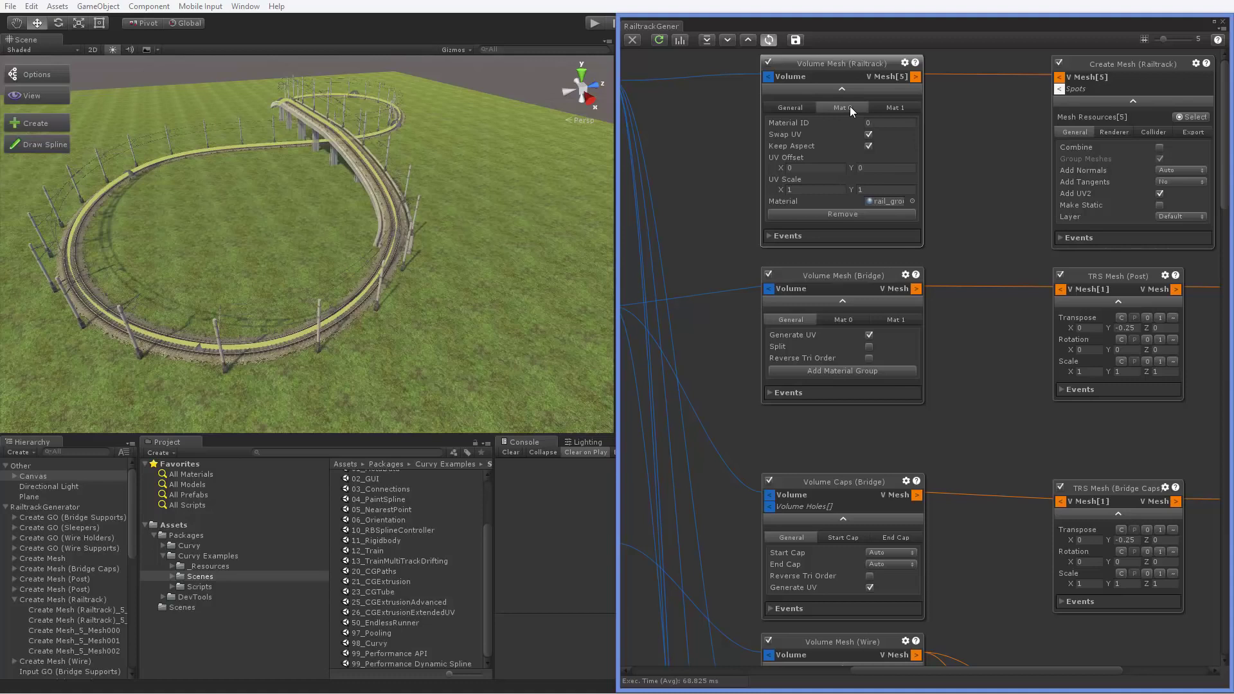
pyautogui.click(892, 109)
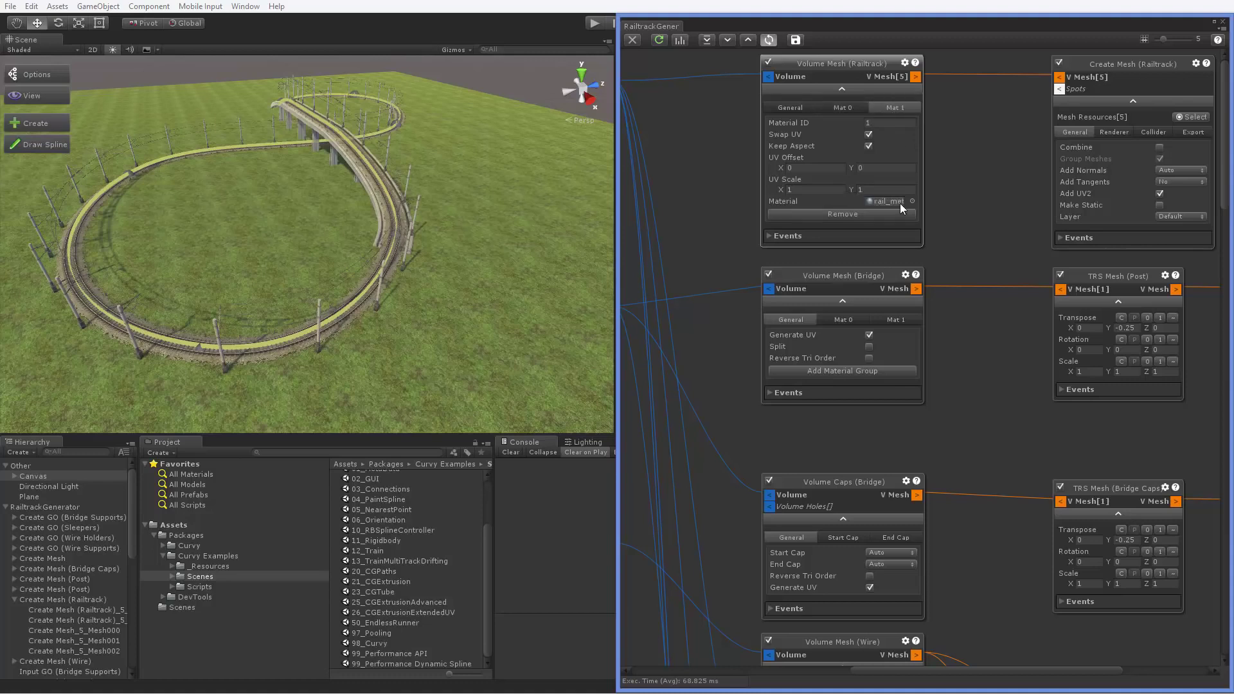
# Narrow the generator window to uncover the Inspector, and preview the Mat 1 and Mat 0 materials of Volume Mesh (Railtrack).
pyautogui.moveTo(1228, 115); pyautogui.dragTo(934, 131)
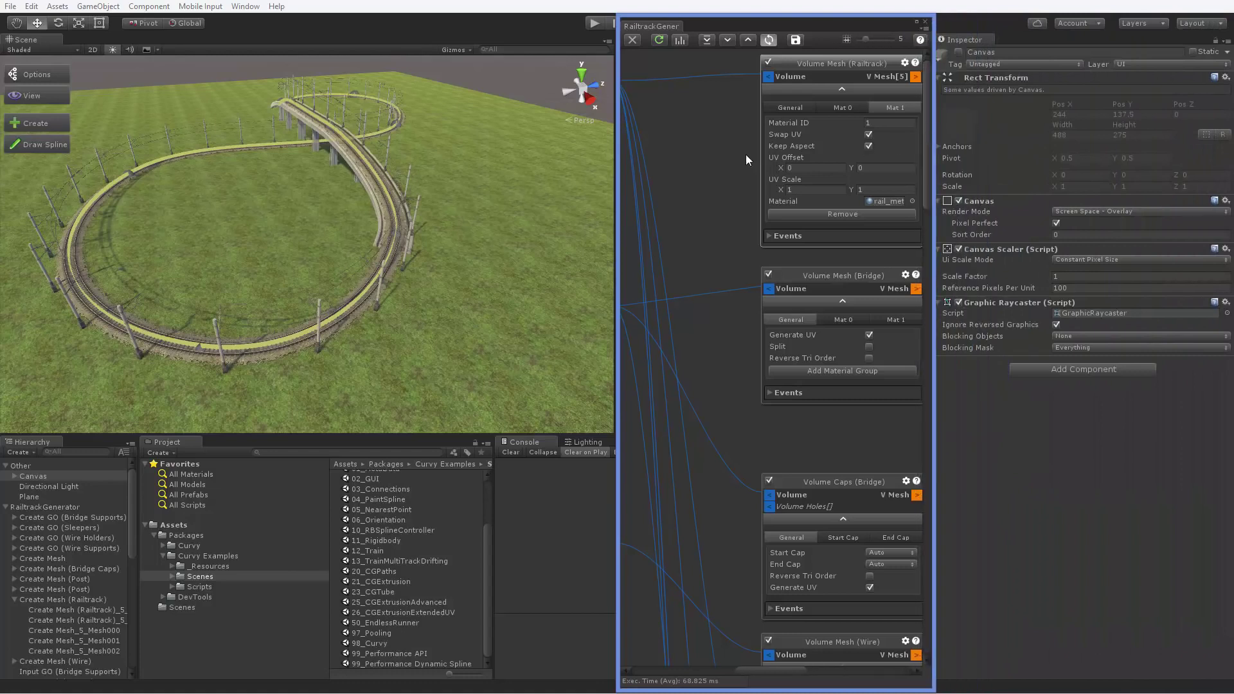
pyautogui.moveTo(744, 156); pyautogui.dragTo(687, 169, button='middle')
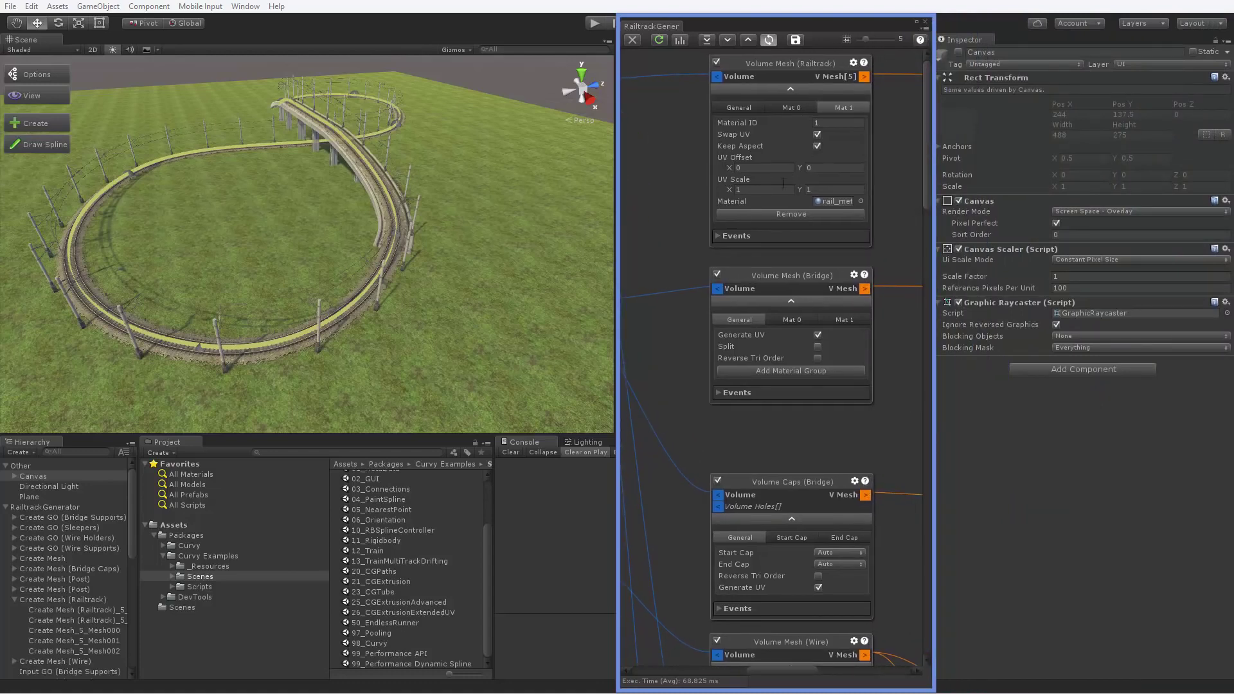
pyautogui.doubleClick(840, 201)
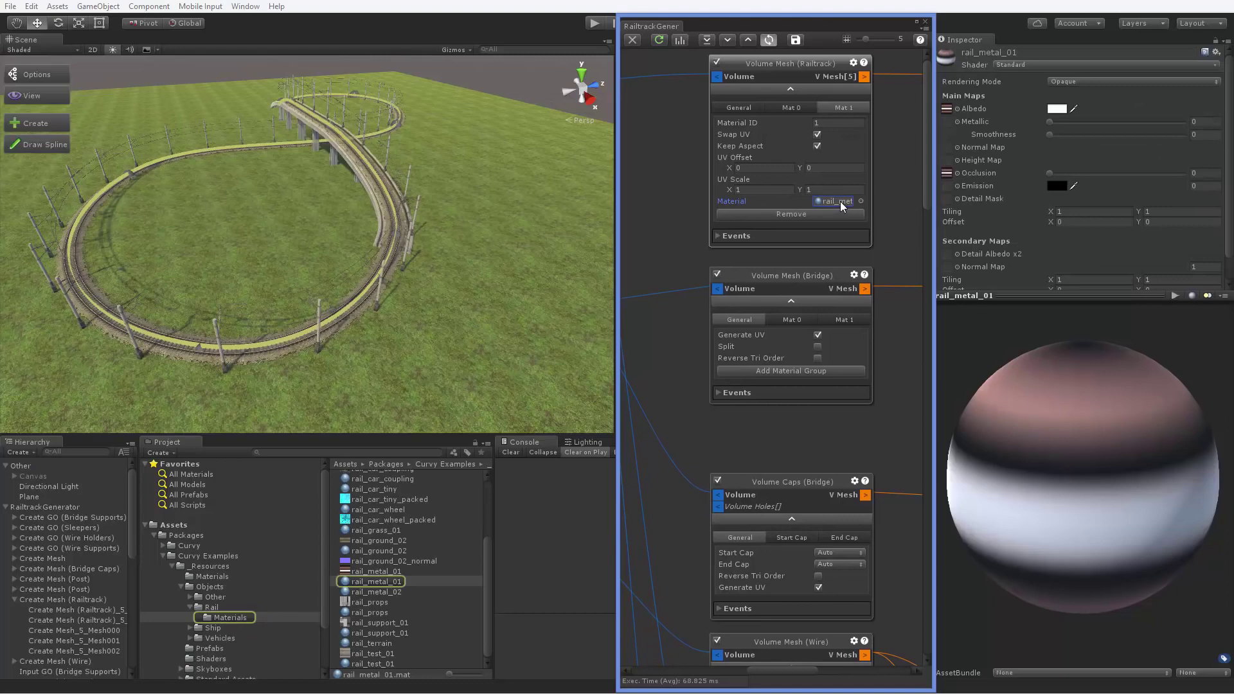
pyautogui.click(803, 109)
pyautogui.doubleClick(842, 202)
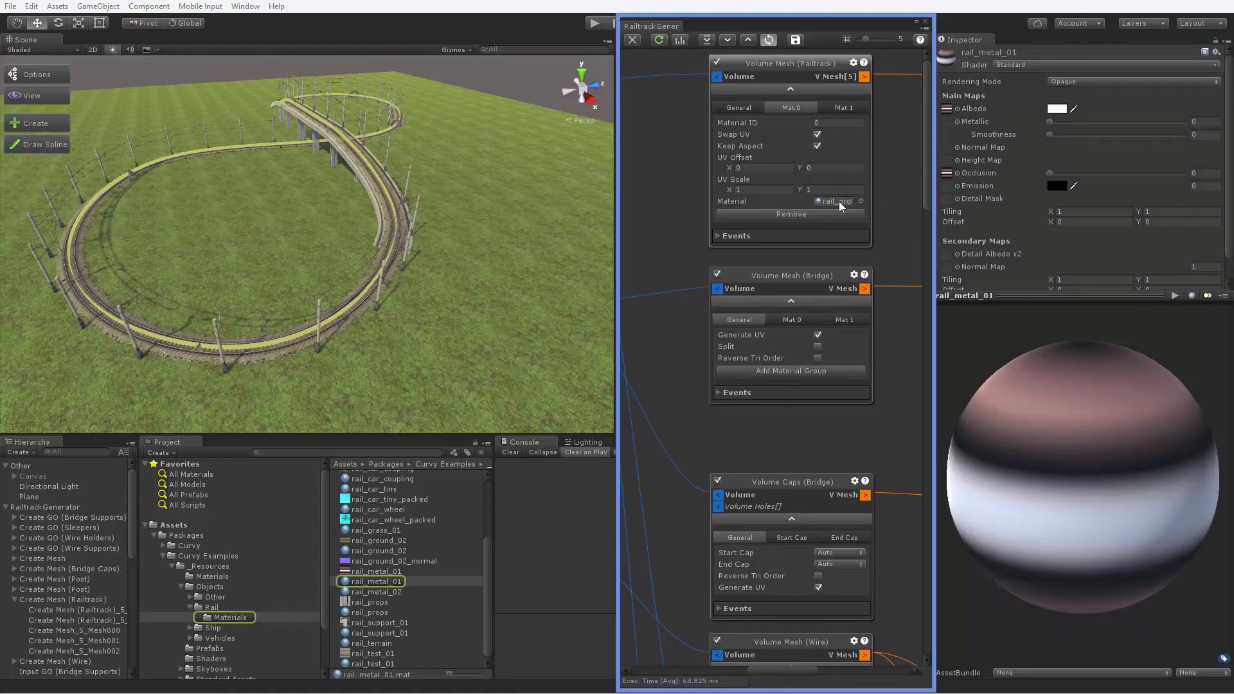
pyautogui.moveTo(1070, 469); pyautogui.dragTo(1075, 395)
# Inspect the Meta CG Options of control points CP0005 and CP0000 in RailtrackShapeMain, framing CP0000 in the scene view.
pyautogui.click(325, 112)
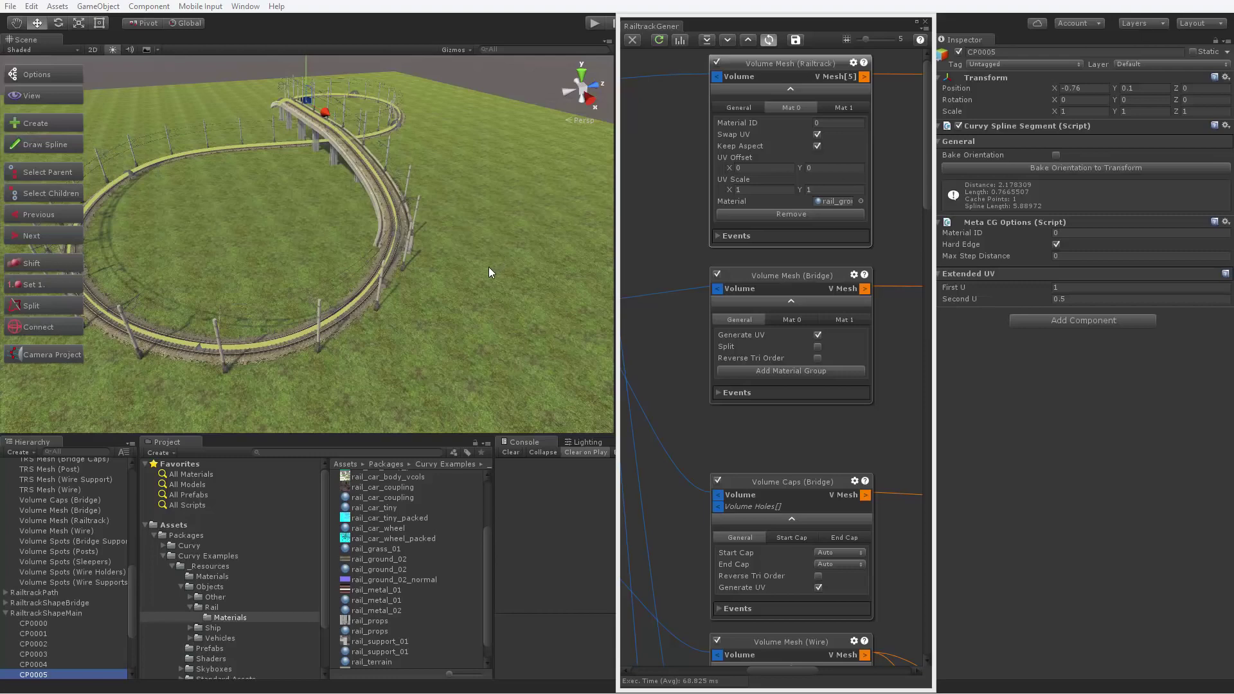
pyautogui.keyDown('alt'); pyautogui.moveTo(481, 271); pyautogui.dragTo(707, 294); pyautogui.keyUp('alt')
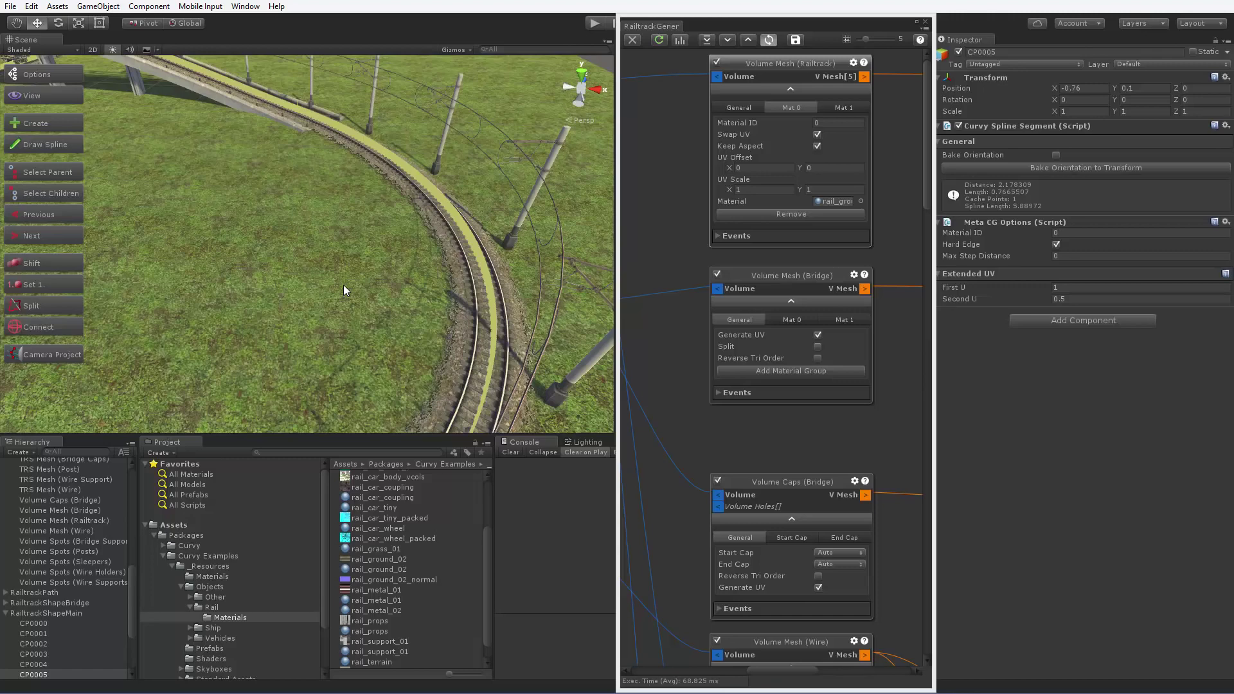
pyautogui.click(79, 613)
pyautogui.click(75, 621)
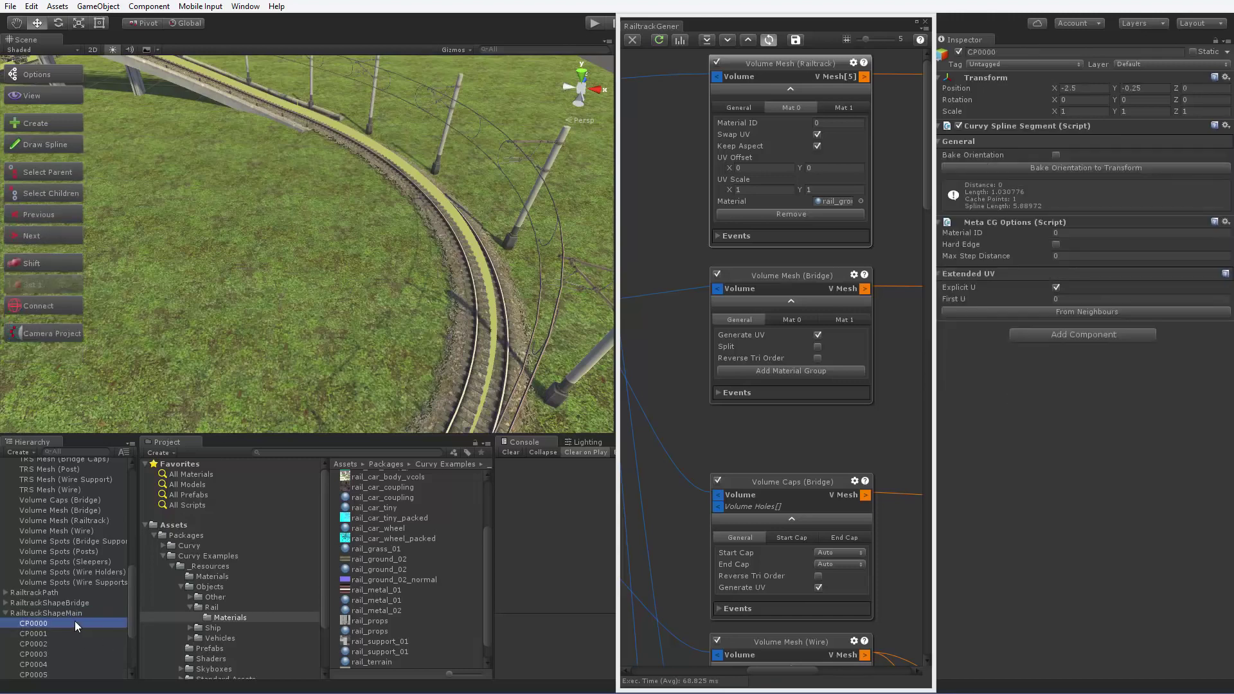
pyautogui.press('f')
pyautogui.scroll(5, 357, 365)
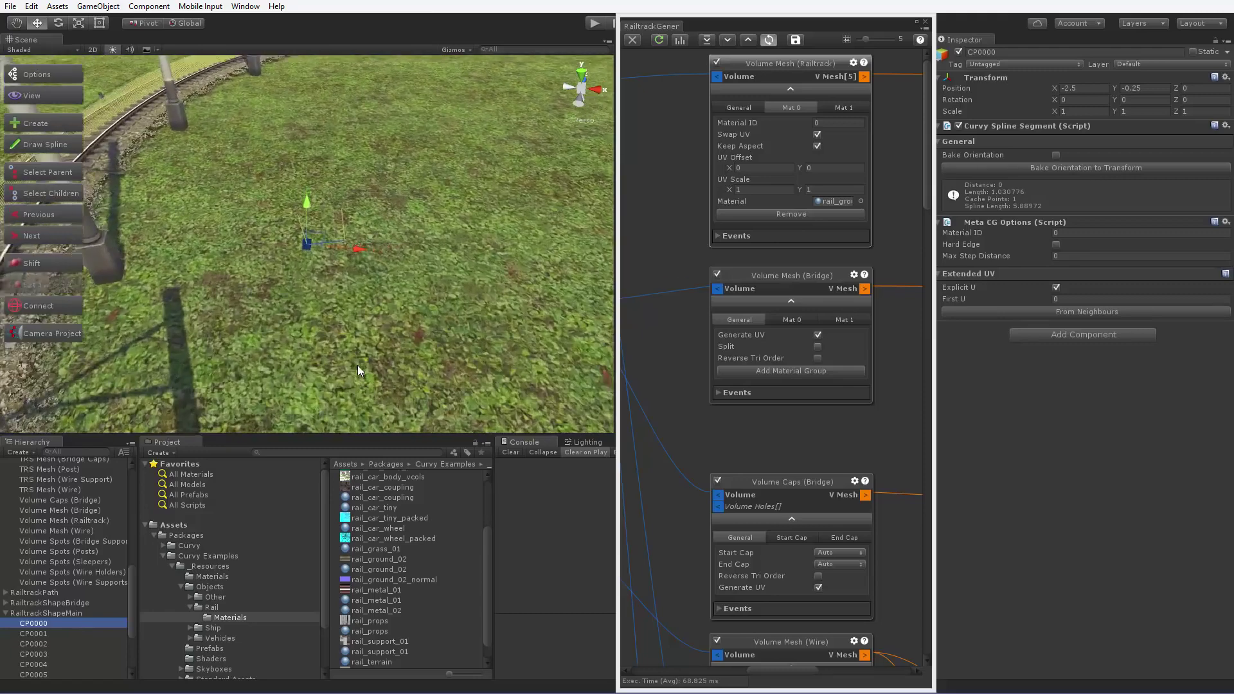
pyautogui.click(43, 611)
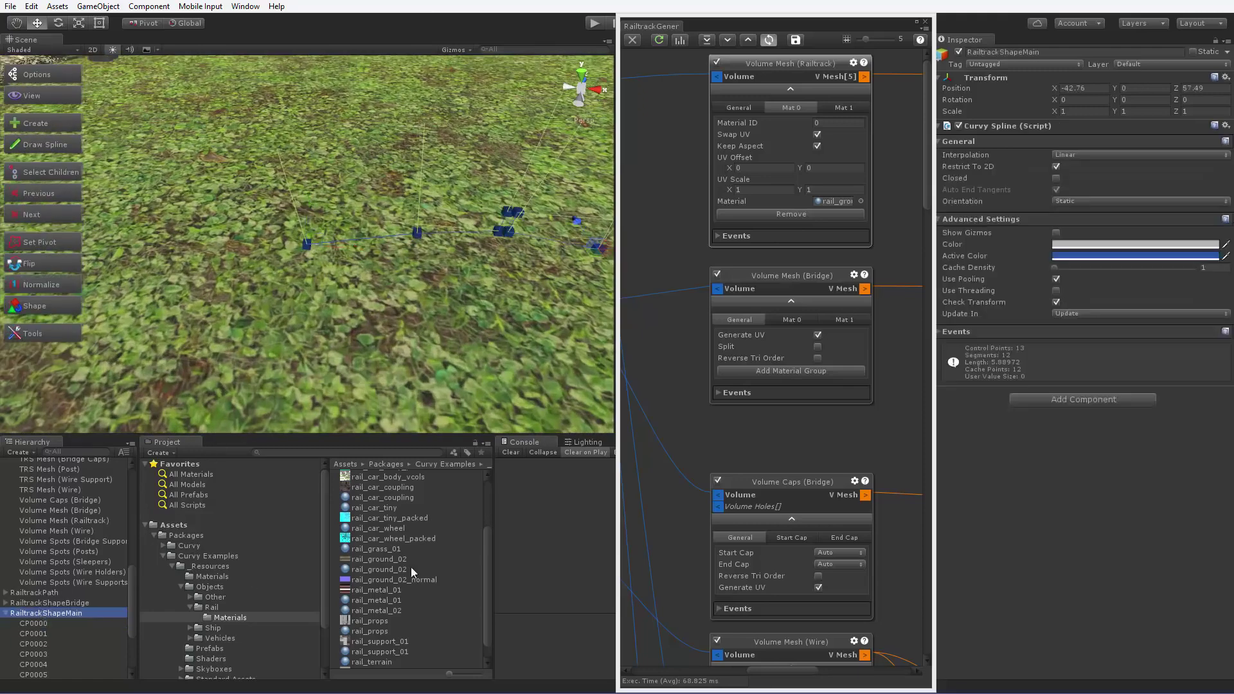
pyautogui.hotkey('ctrl', 'z')
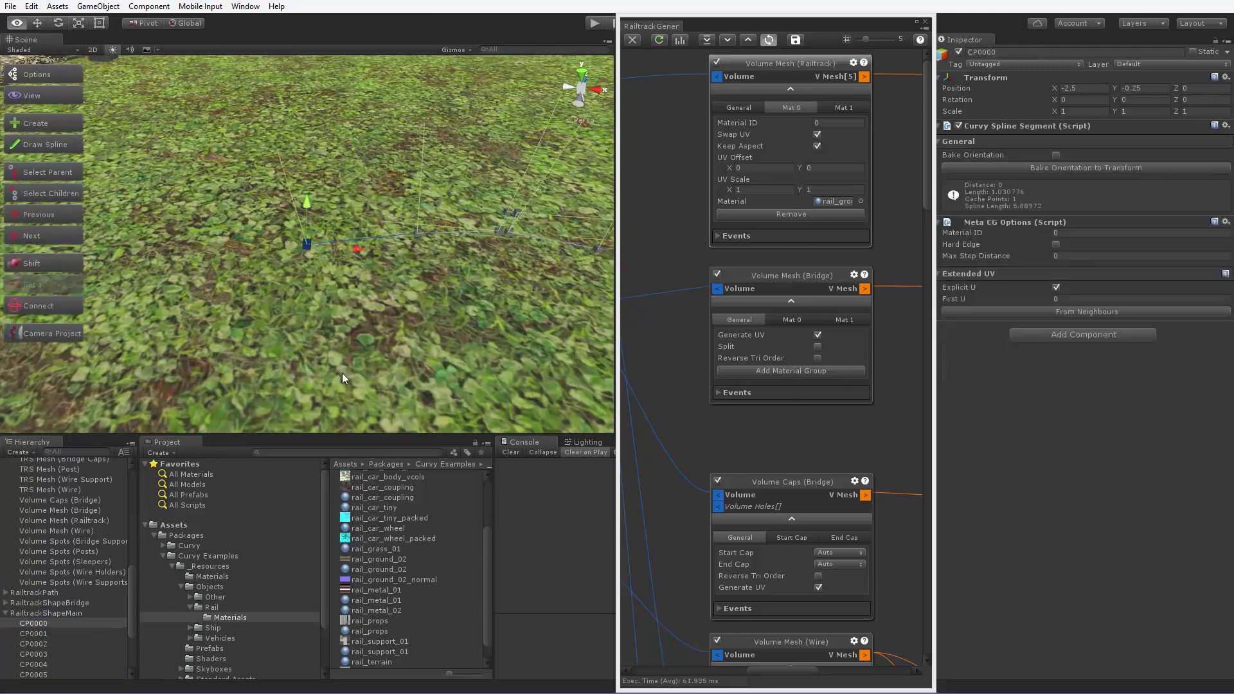
pyautogui.scroll(-5, 341, 373)
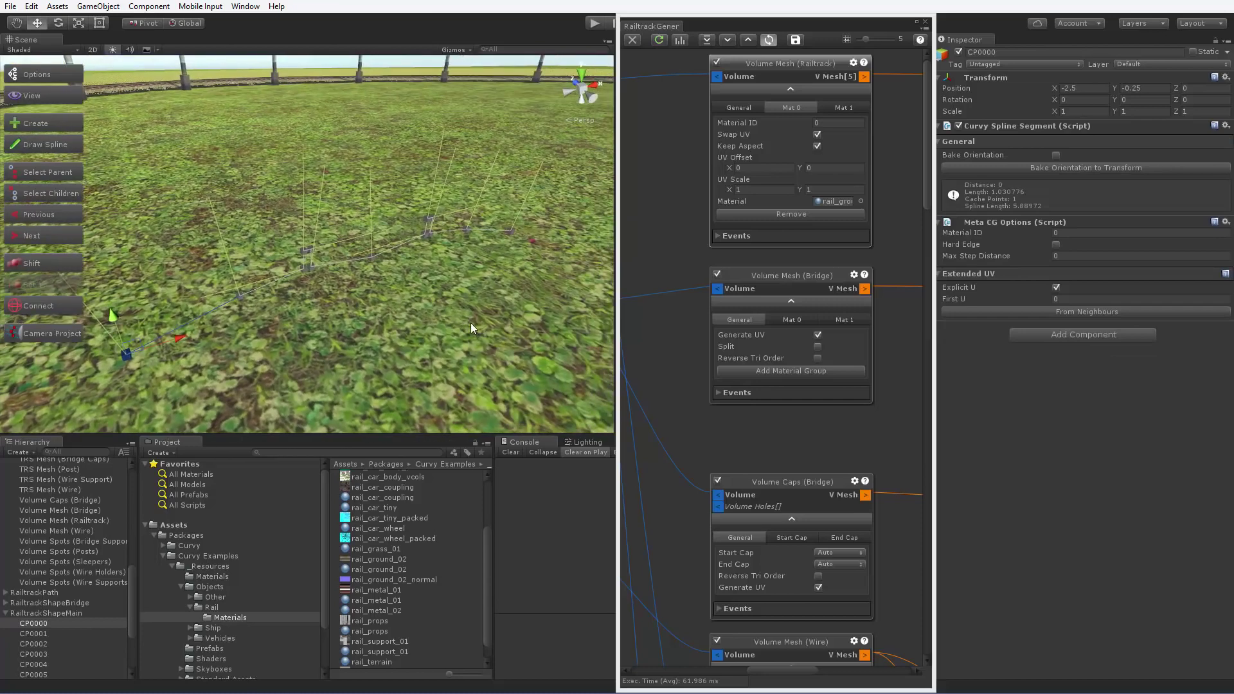
# Compare the Mat 1 settings of Volume Mesh (Railtrack) with the Meta CG Options of control points CP0000, CP0001 and CP0002.
pyautogui.click(834, 108)
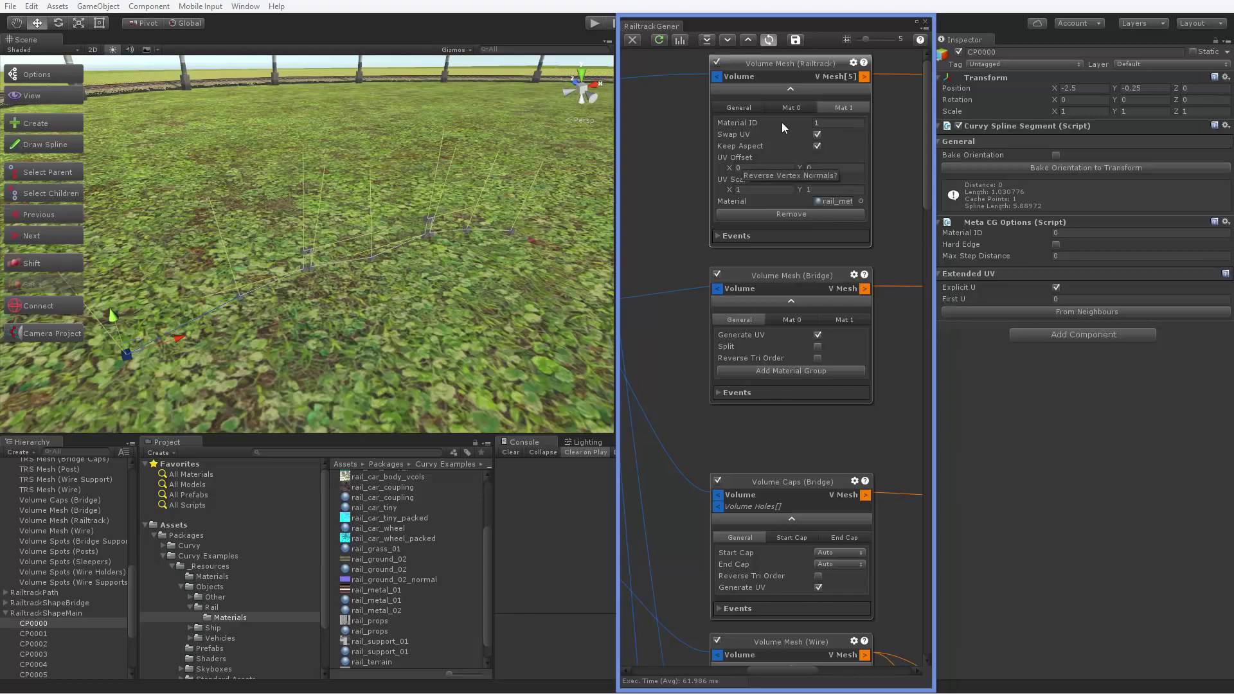
pyautogui.click(65, 623)
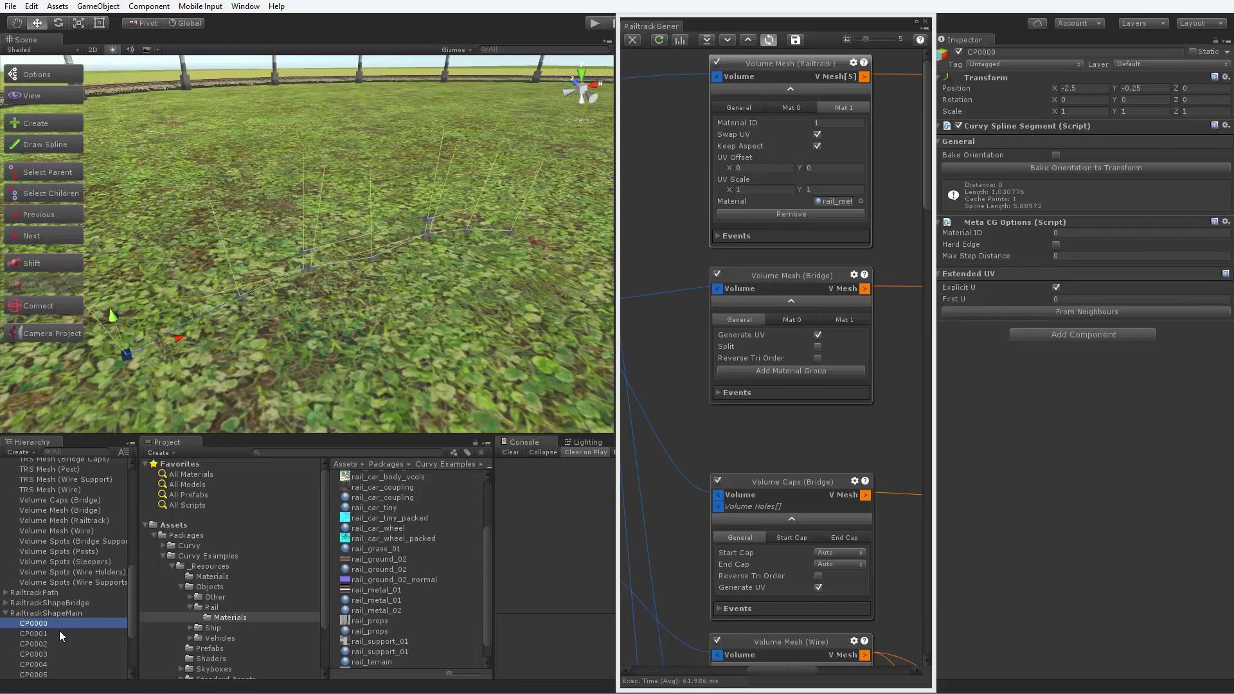
pyautogui.click(55, 631)
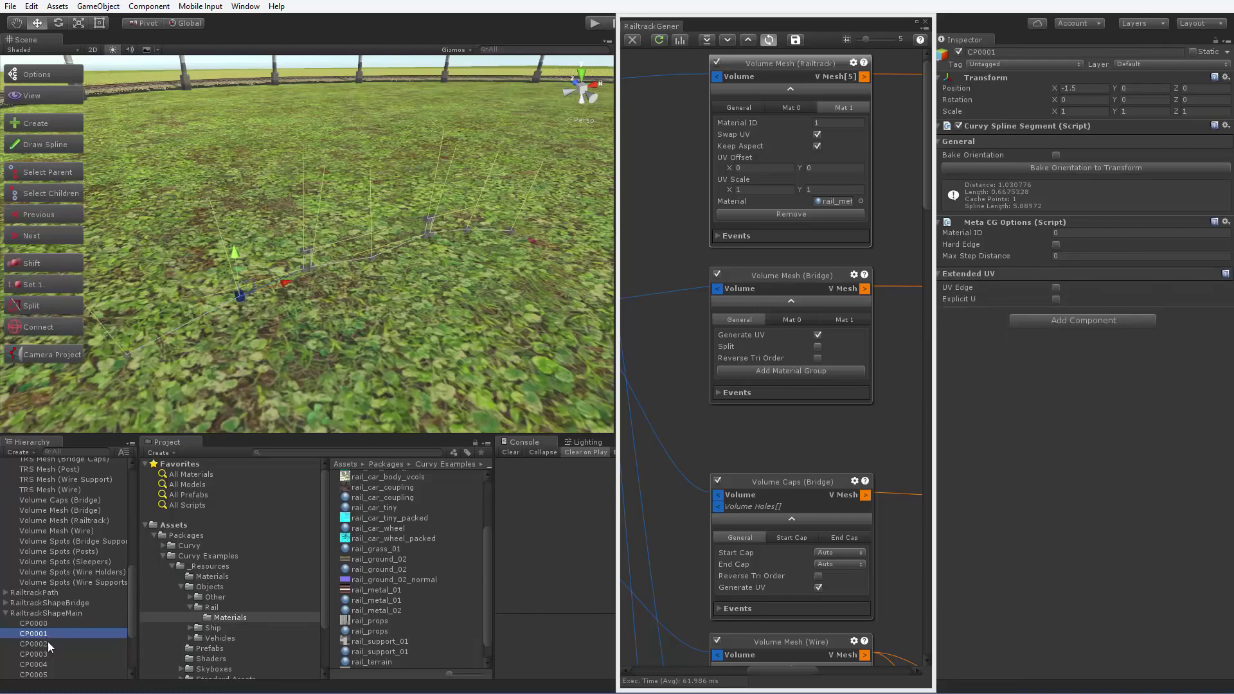
pyautogui.click(51, 640)
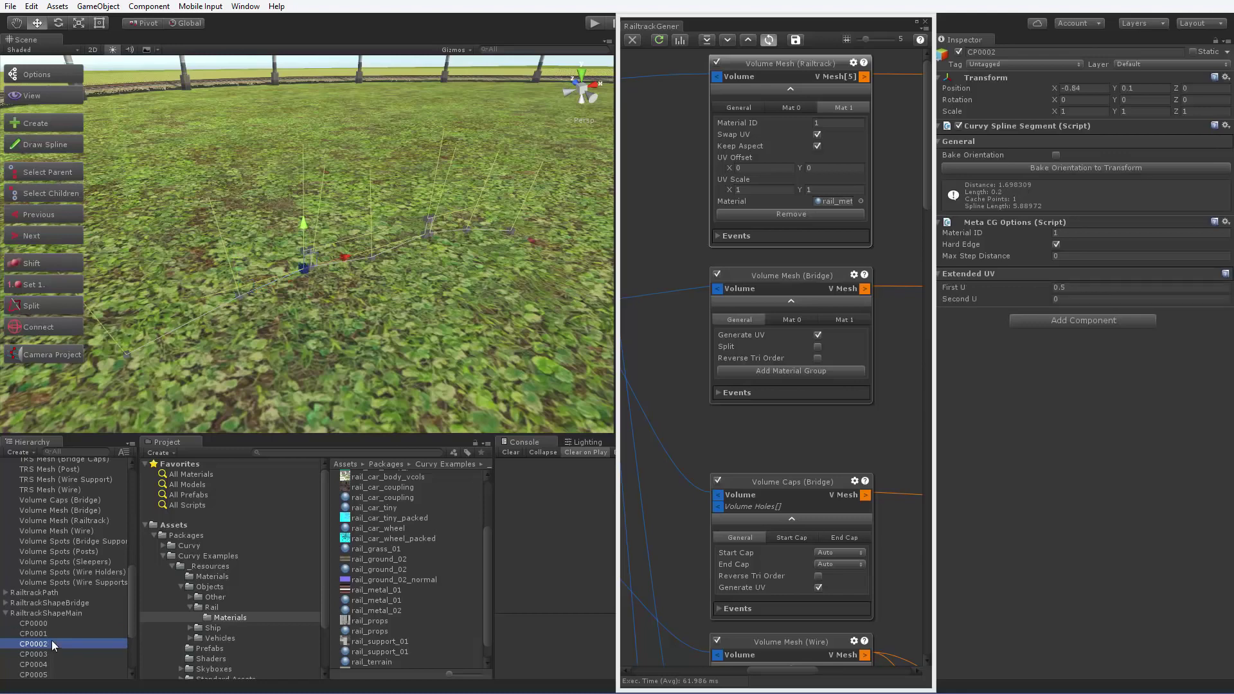
pyautogui.moveTo(302, 330)
pyautogui.keyDown('alt'); pyautogui.mouseDown()
pyautogui.moveTo(420, 317)
pyautogui.moveTo(392, 283)
pyautogui.moveTo(456, 234)
pyautogui.moveTo(311, 330)
pyautogui.mouseUp(); pyautogui.keyUp('alt')
# Select control points CP0000 through CP0012 of RailtrackShapeMain together and examine the shape and the rails up close.
pyautogui.click(40, 624)
pyautogui.scroll(-3, 57, 636)
pyautogui.keyDown('shift'); pyautogui.click(49, 640); pyautogui.keyUp('shift')
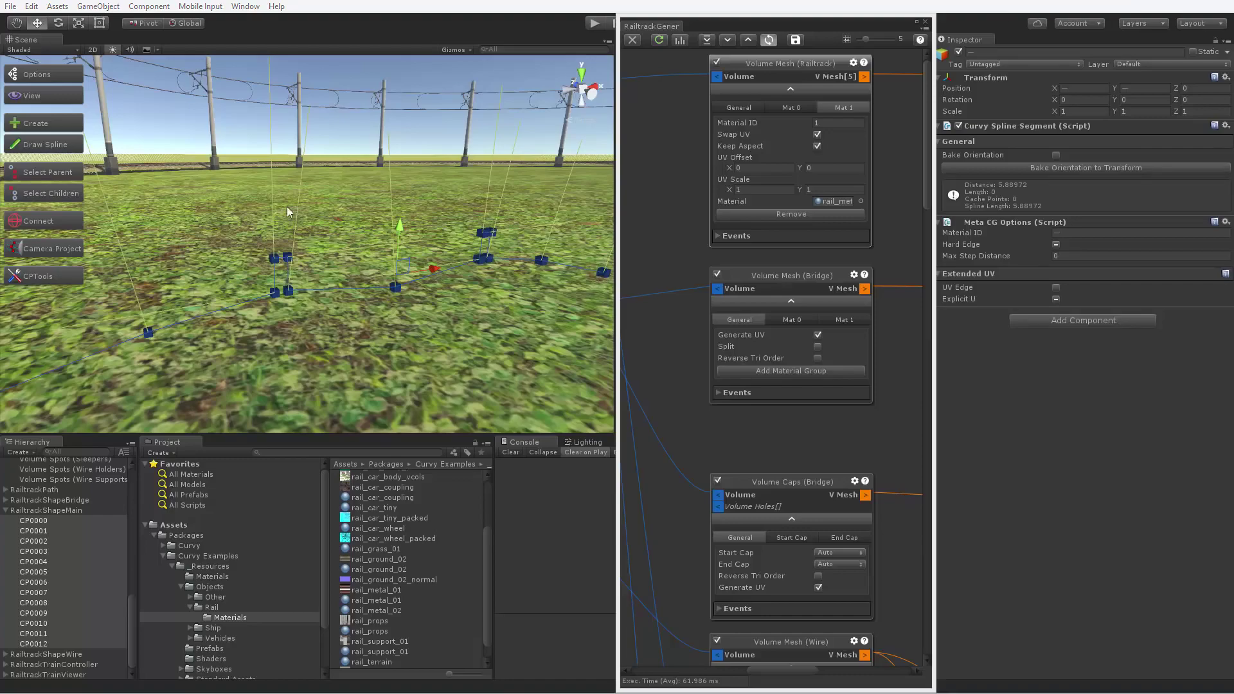
pyautogui.keyDown('alt'); pyautogui.moveTo(290, 212); pyautogui.dragTo(267, 395); pyautogui.keyUp('alt')
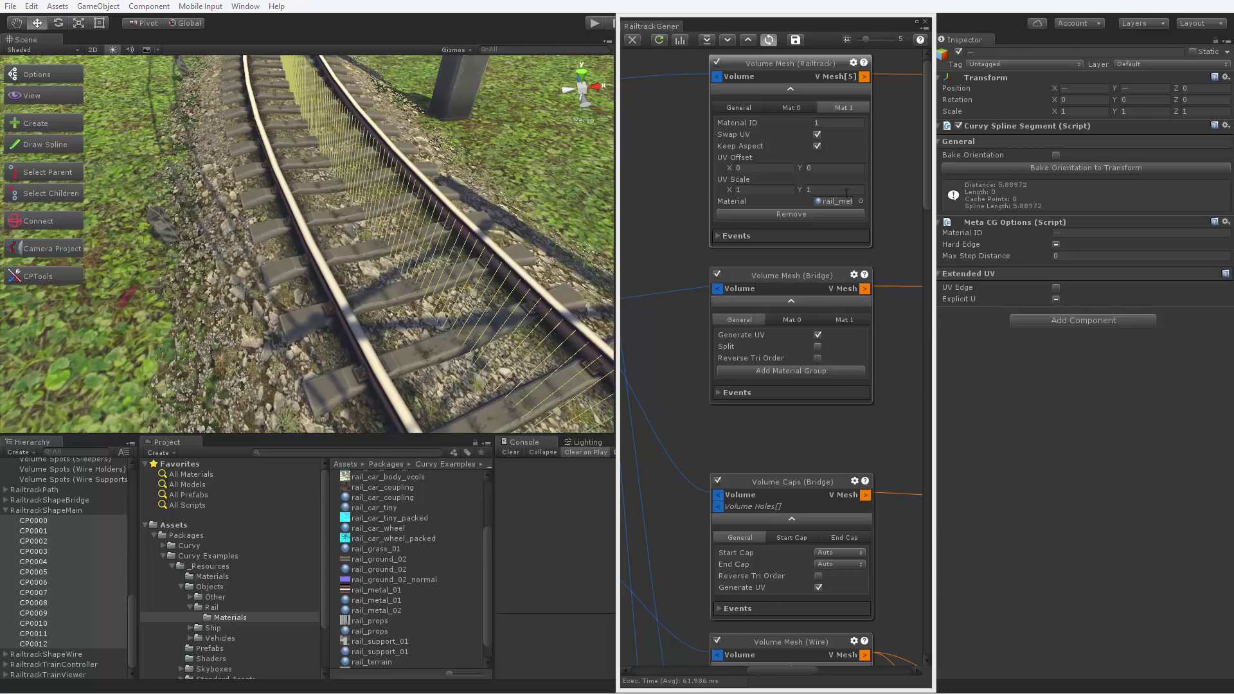
# Open the Mat 0 material rail_ground_02 of Volume Mesh (Railtrack) in the Inspector and locate its Albedo texture.
pyautogui.click(790, 108)
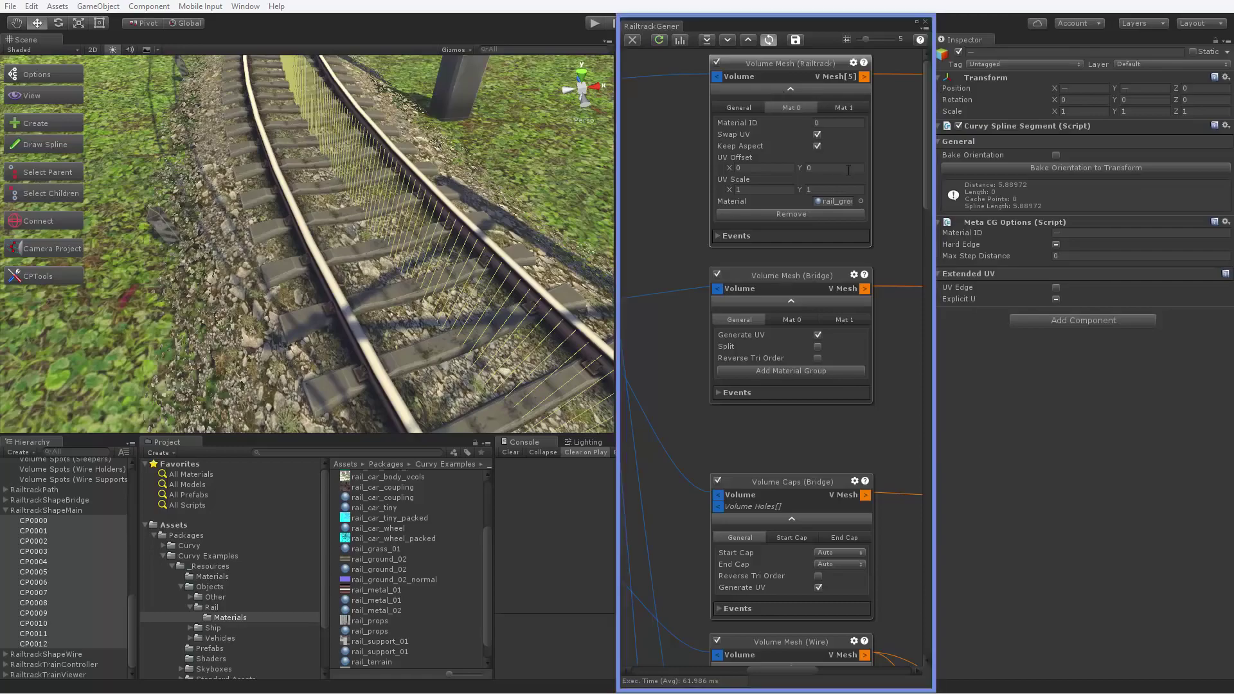
pyautogui.doubleClick(835, 202)
pyautogui.doubleClick(947, 108)
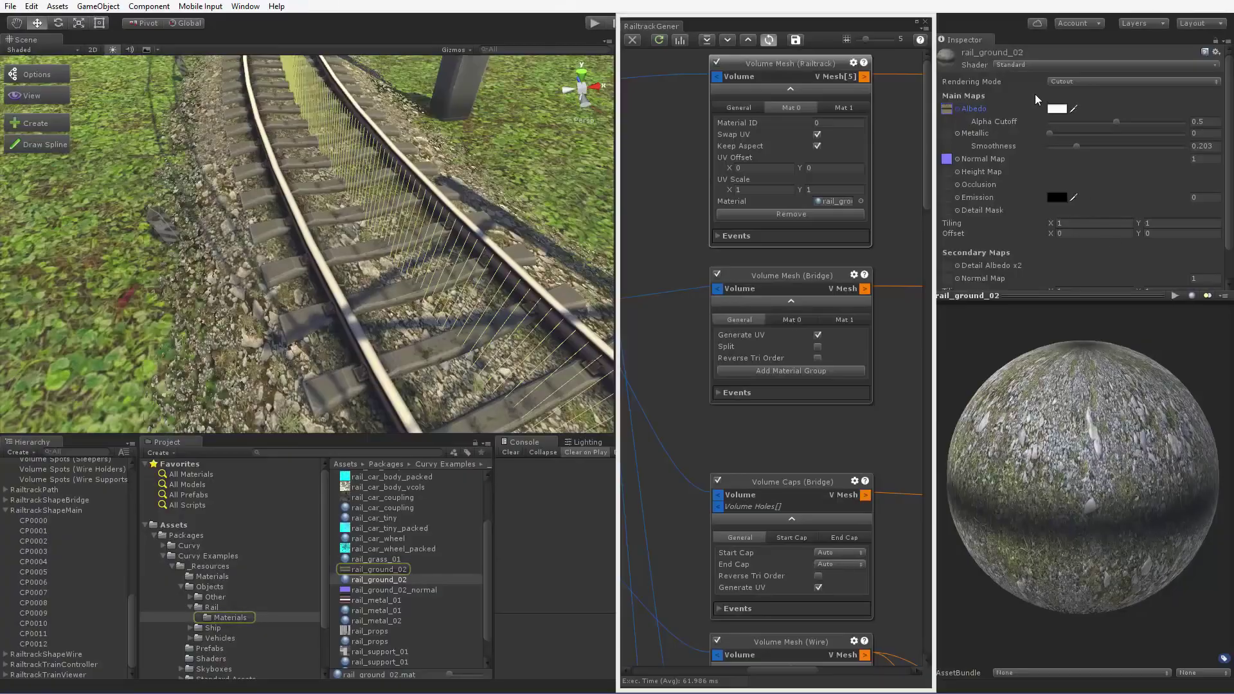
# Open the import settings of the rail_ground_02 texture and compare its colour preview with its alpha channel.
pyautogui.click(379, 569)
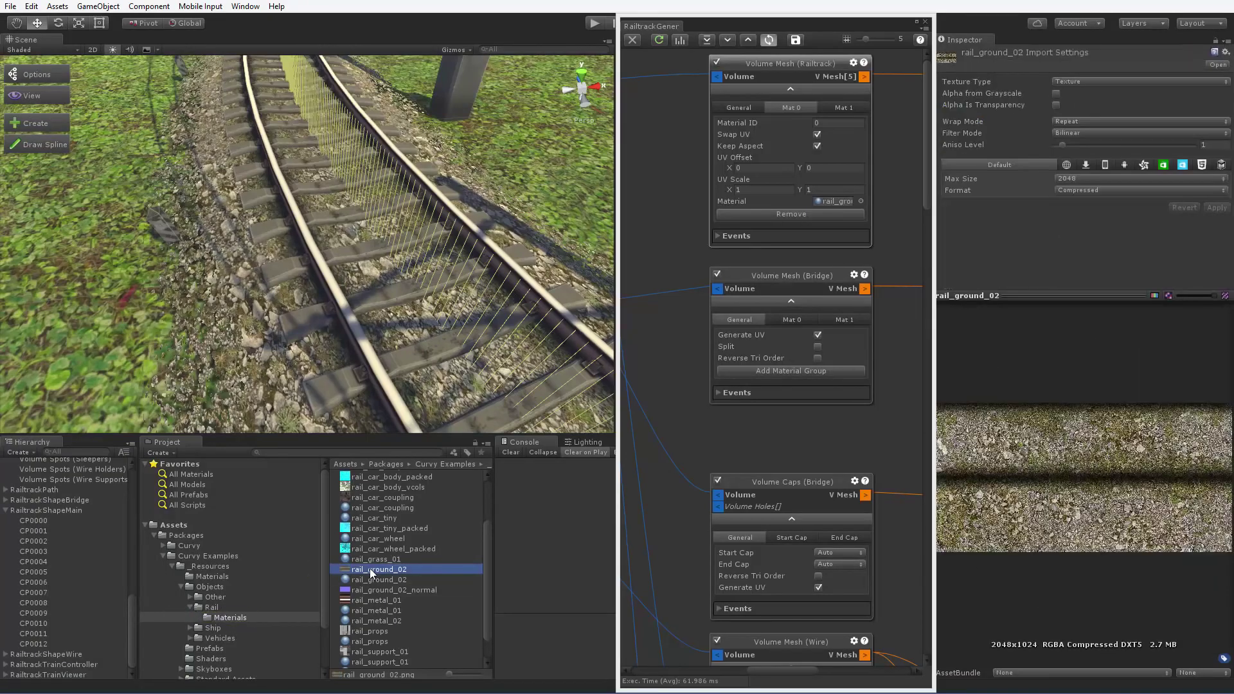
pyautogui.click(1154, 295)
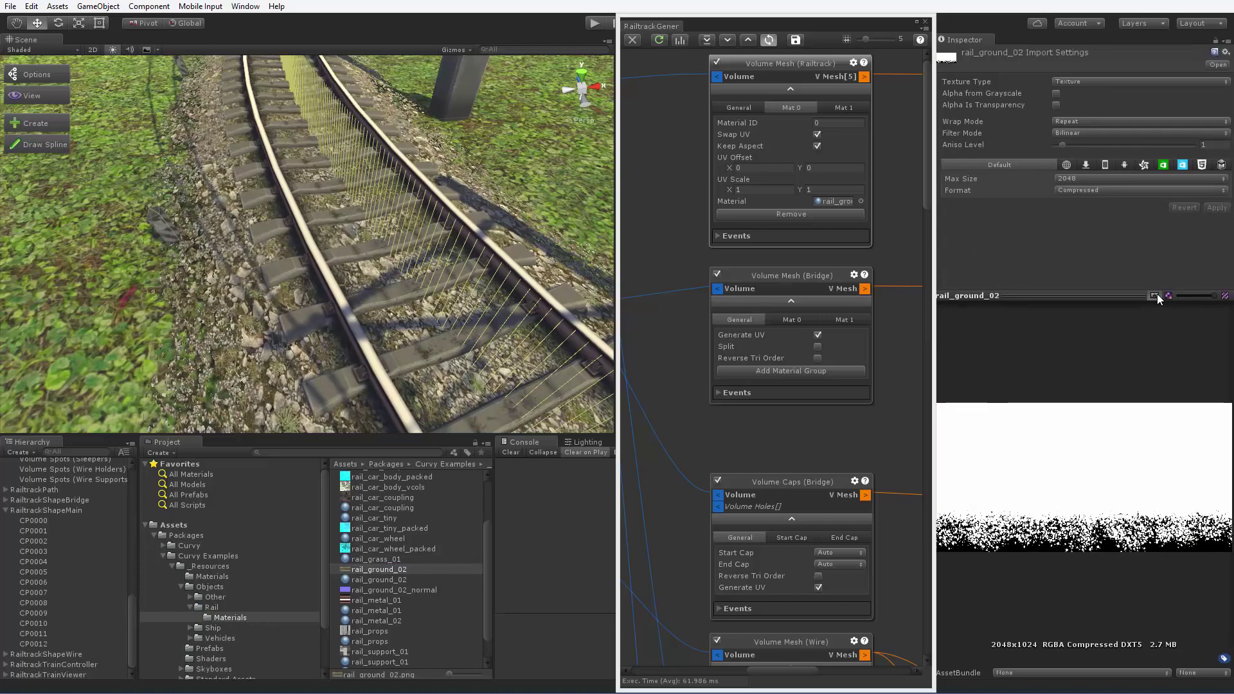
pyautogui.click(1154, 296)
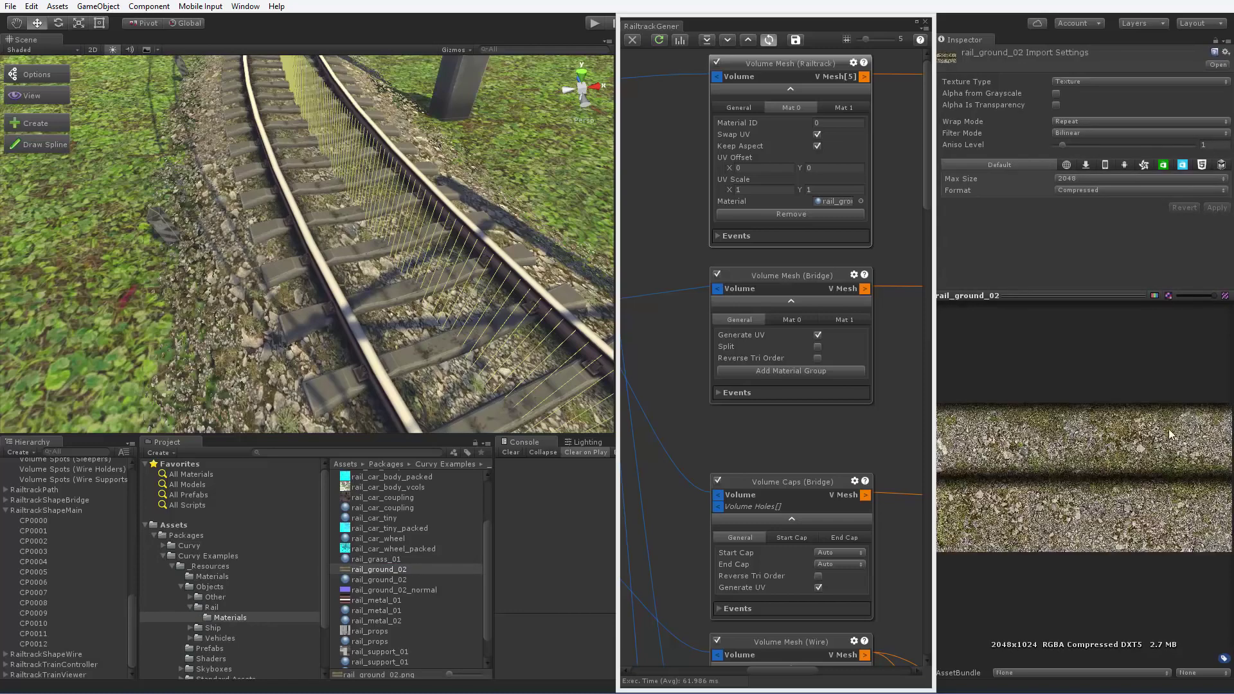
pyautogui.click(1151, 295)
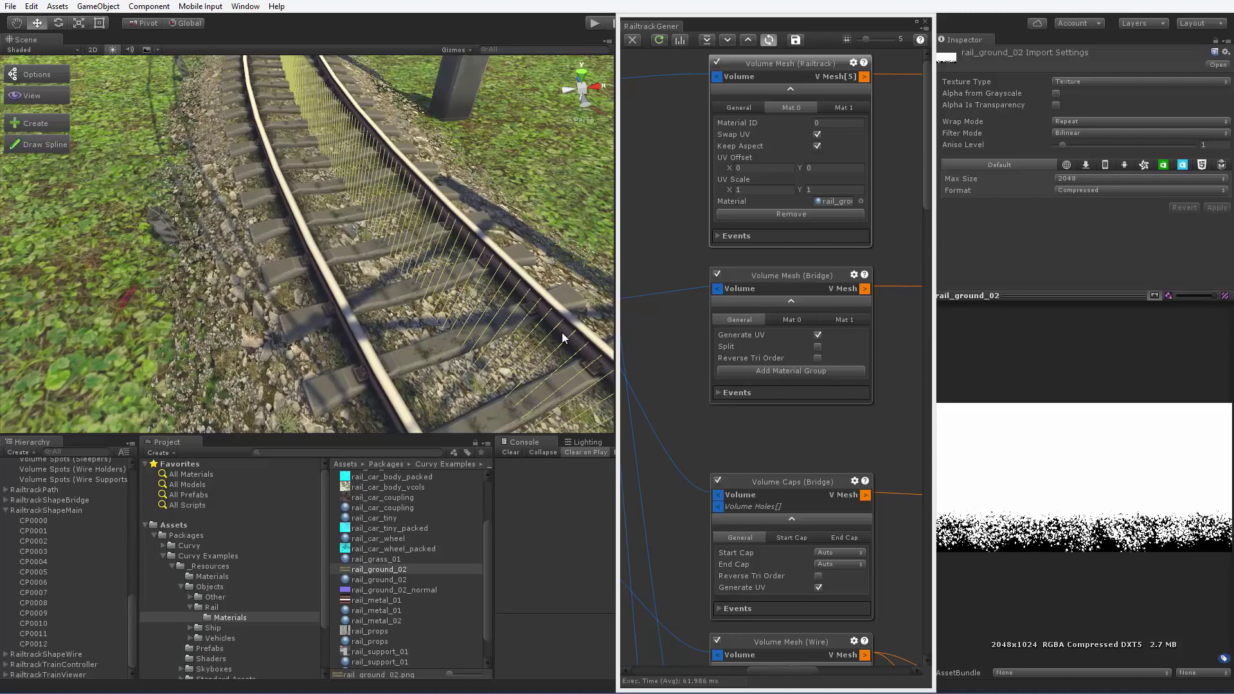
# Select RailtrackShapeMain in the hierarchy and inspect the Extended UV settings of control points CP0002, CP0005 and CP0012.
pyautogui.moveTo(561, 333); pyautogui.dragTo(289, 398, button='right')
pyautogui.click(86, 510)
pyautogui.moveTo(411, 276); pyautogui.dragTo(341, 319, button='right')
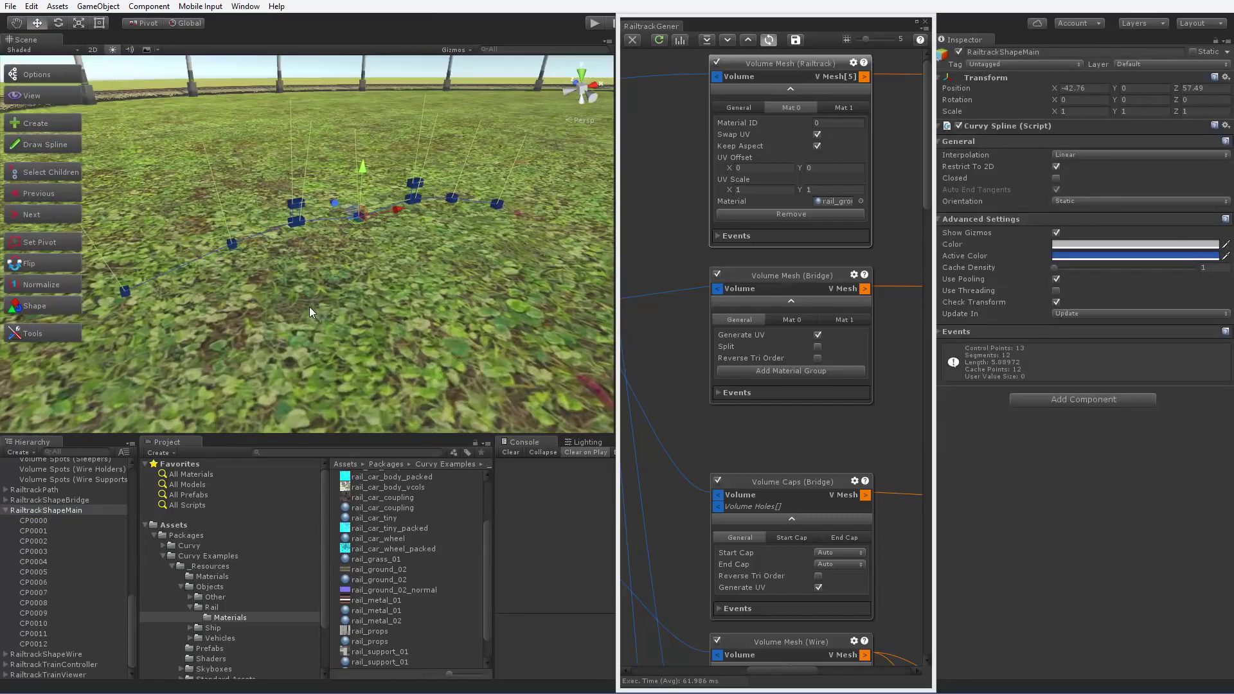
pyautogui.click(295, 224)
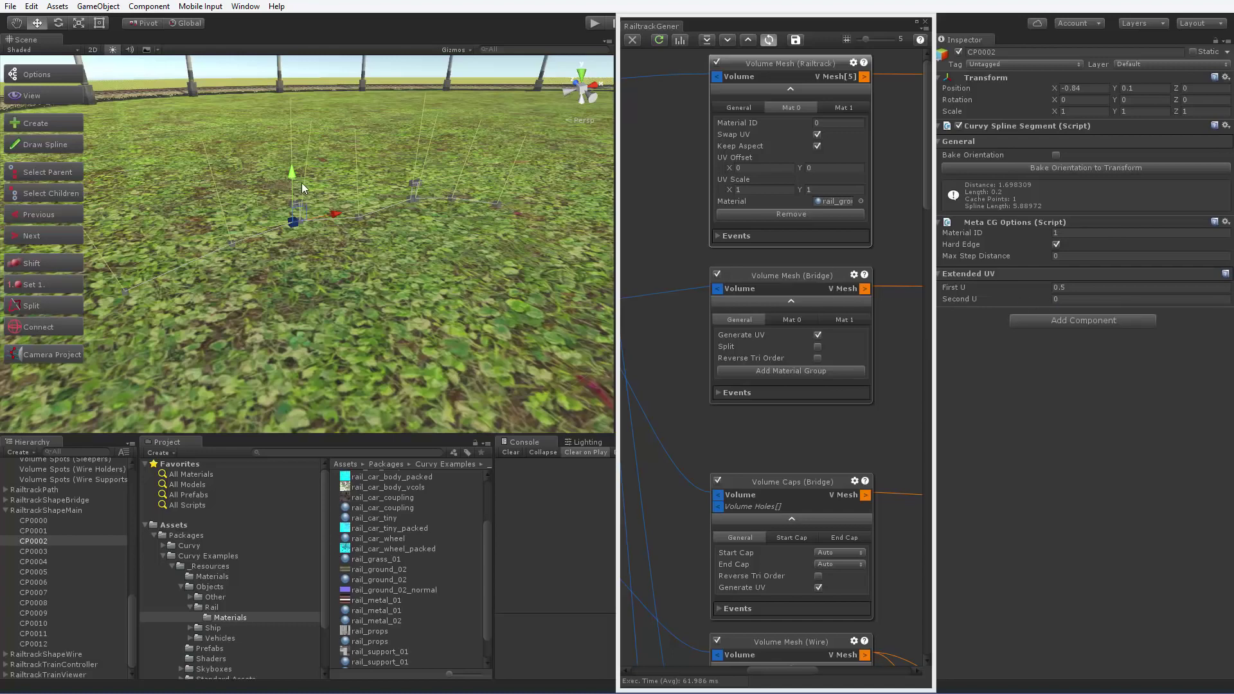
pyautogui.click(299, 221)
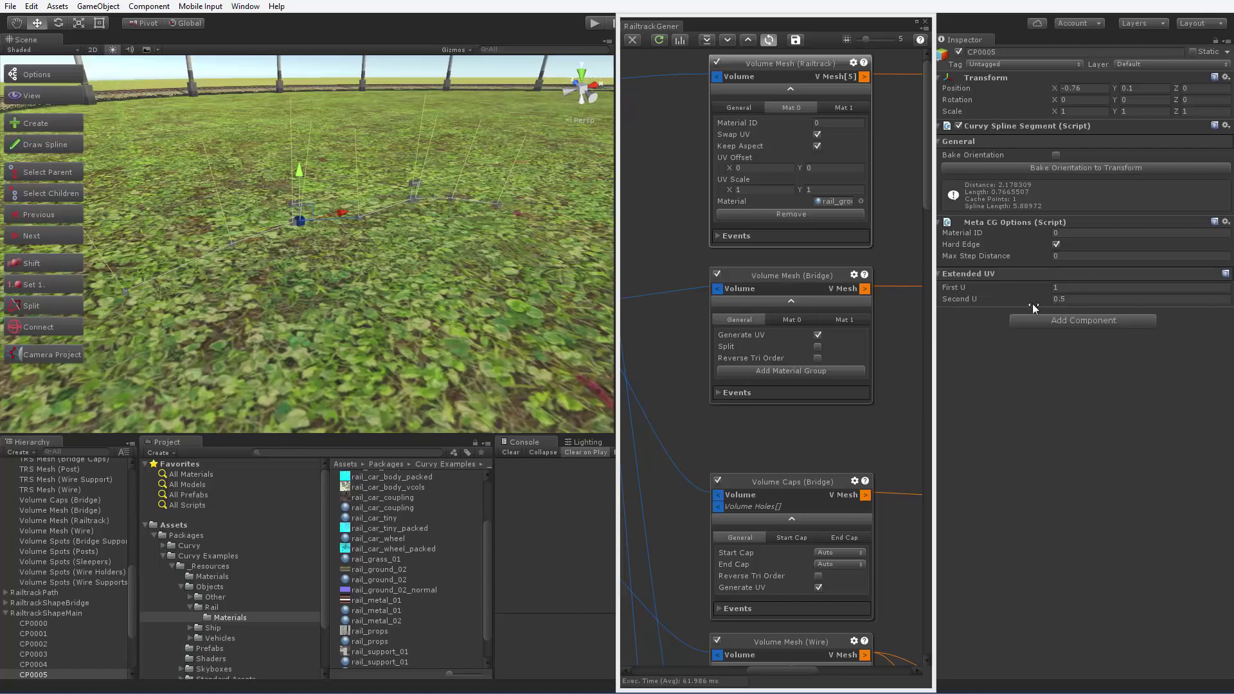
pyautogui.click(411, 201)
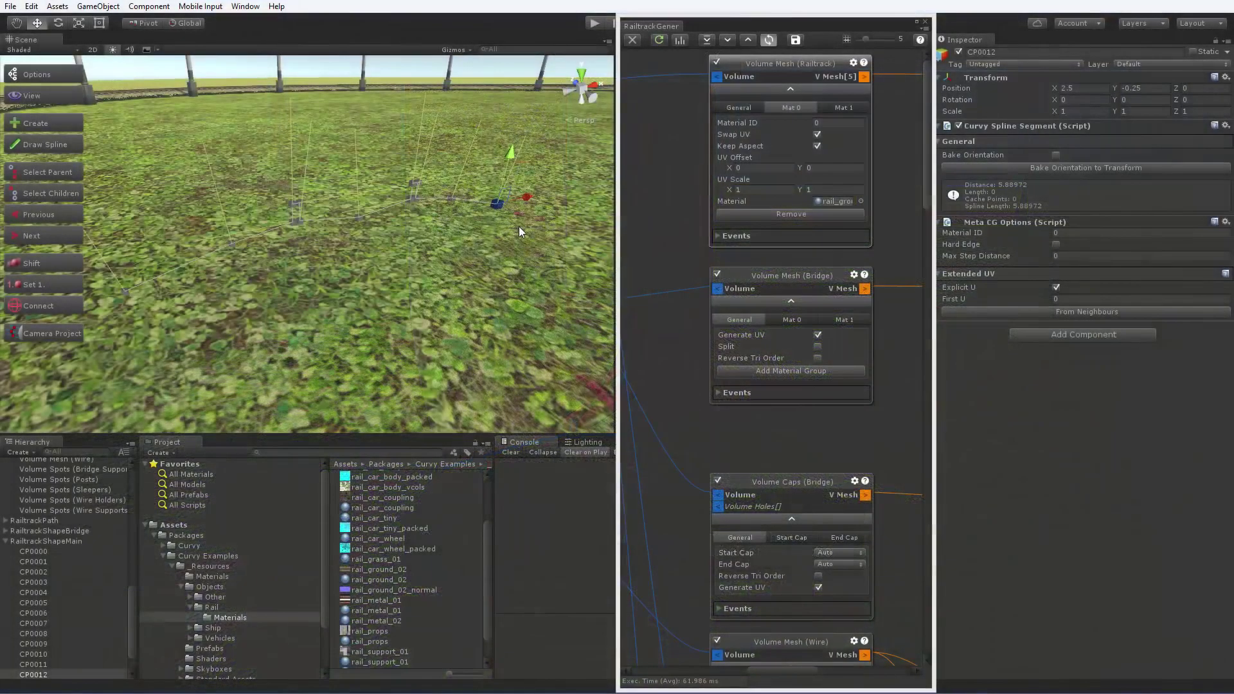
# Select the bridge mesh in the scene, frame it and examine the bridge from underneath and along the track.
pyautogui.keyDown('alt'); pyautogui.moveTo(519, 228); pyautogui.dragTo(476, 322); pyautogui.keyUp('alt')
pyautogui.scroll(6, 476, 321)
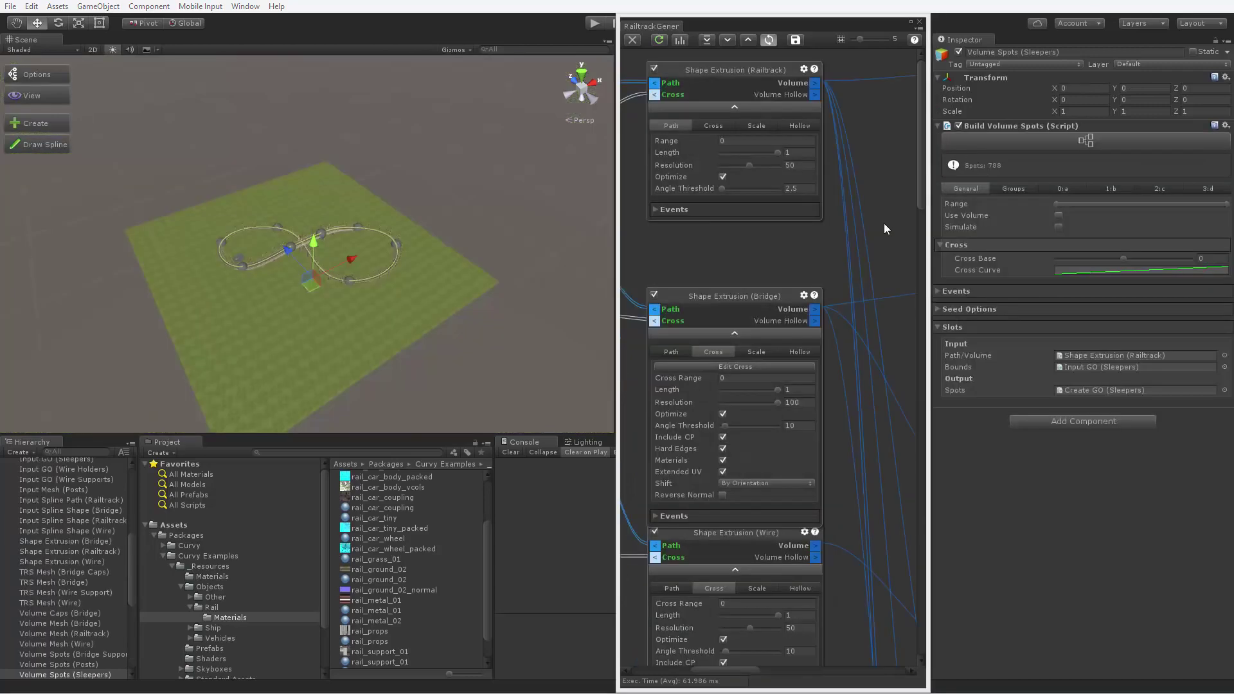
pyautogui.scroll(-3, 743, 492)
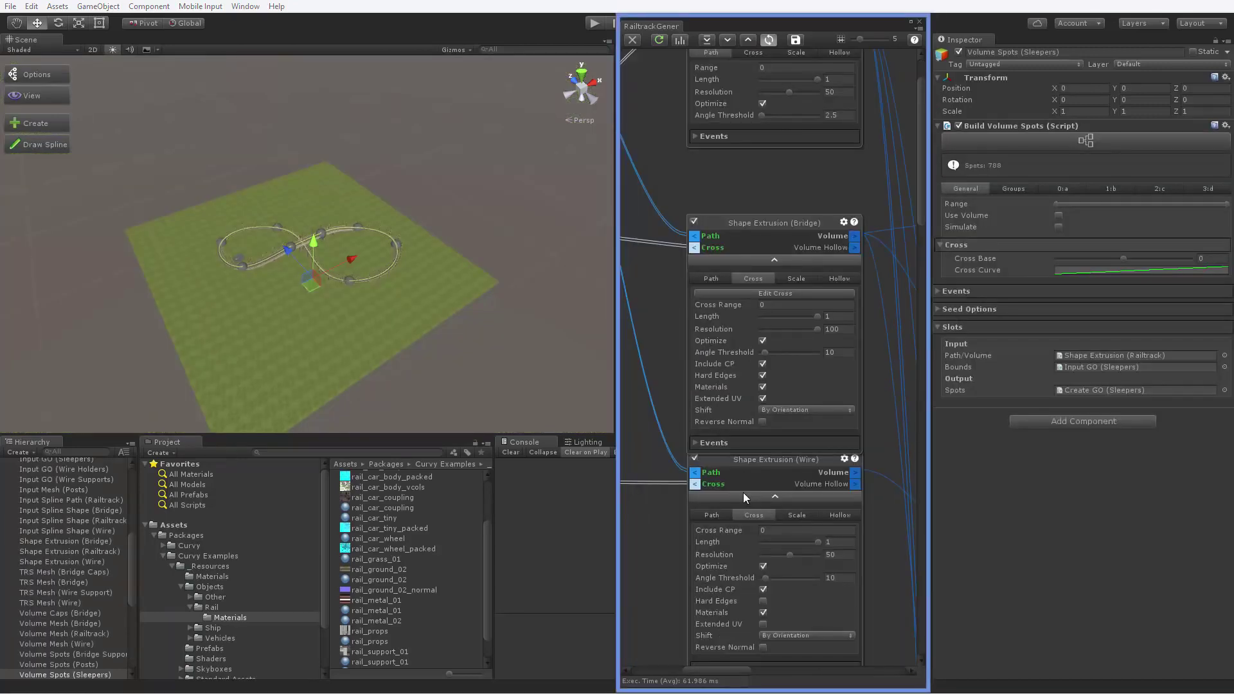
pyautogui.moveTo(418, 175)
pyautogui.keyDown('alt'); pyautogui.mouseDown()
pyautogui.moveTo(377, 171)
pyautogui.moveTo(427, 153)
pyautogui.moveTo(615, 170)
pyautogui.moveTo(430, 160)
pyautogui.mouseUp(); pyautogui.keyUp('alt')
pyautogui.scroll(3, 378, 171)
pyautogui.scroll(5, 378, 171)
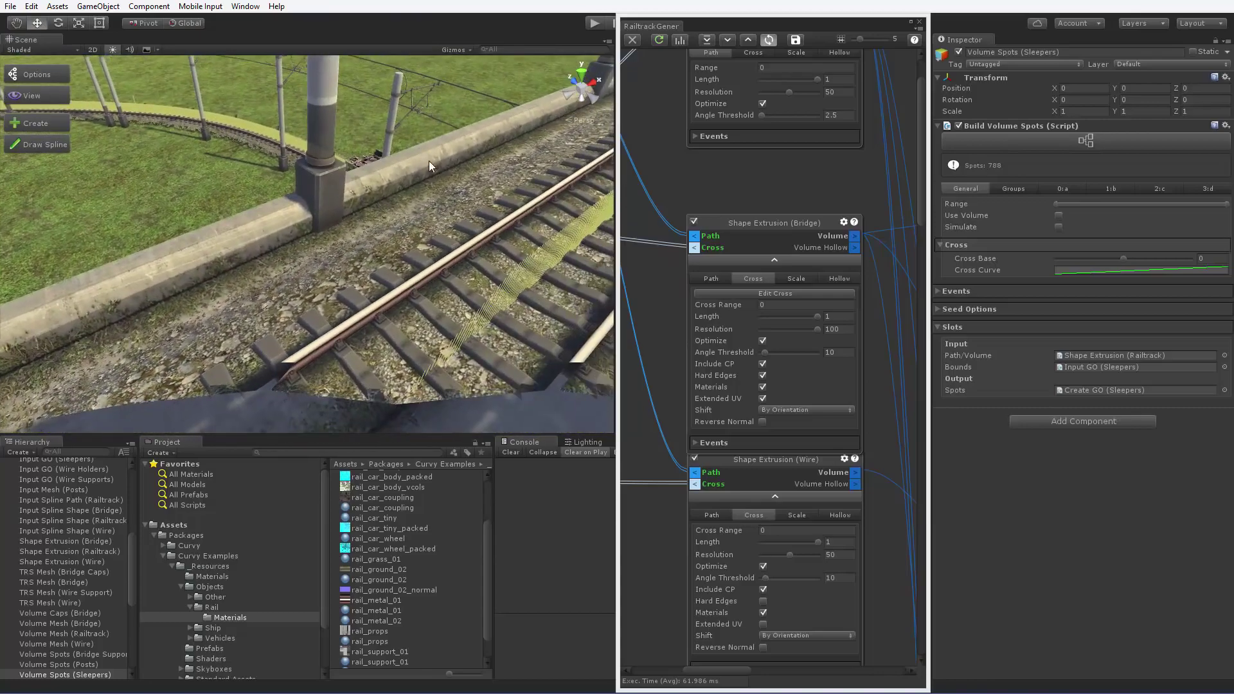
pyautogui.click(429, 160)
pyautogui.press('f')
pyautogui.keyDown('alt'); pyautogui.moveTo(873, 193); pyautogui.dragTo(611, 14); pyautogui.keyUp('alt')
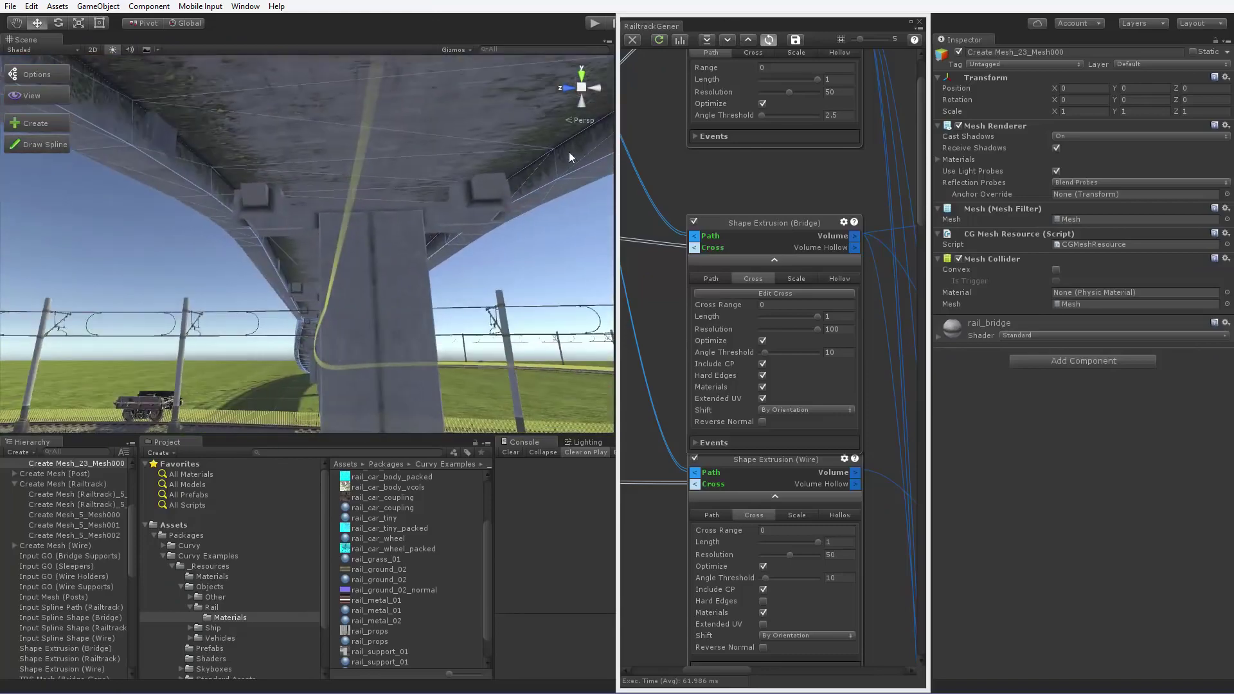
pyautogui.keyDown('alt'); pyautogui.moveTo(255, 137); pyautogui.dragTo(861, 188); pyautogui.keyUp('alt')
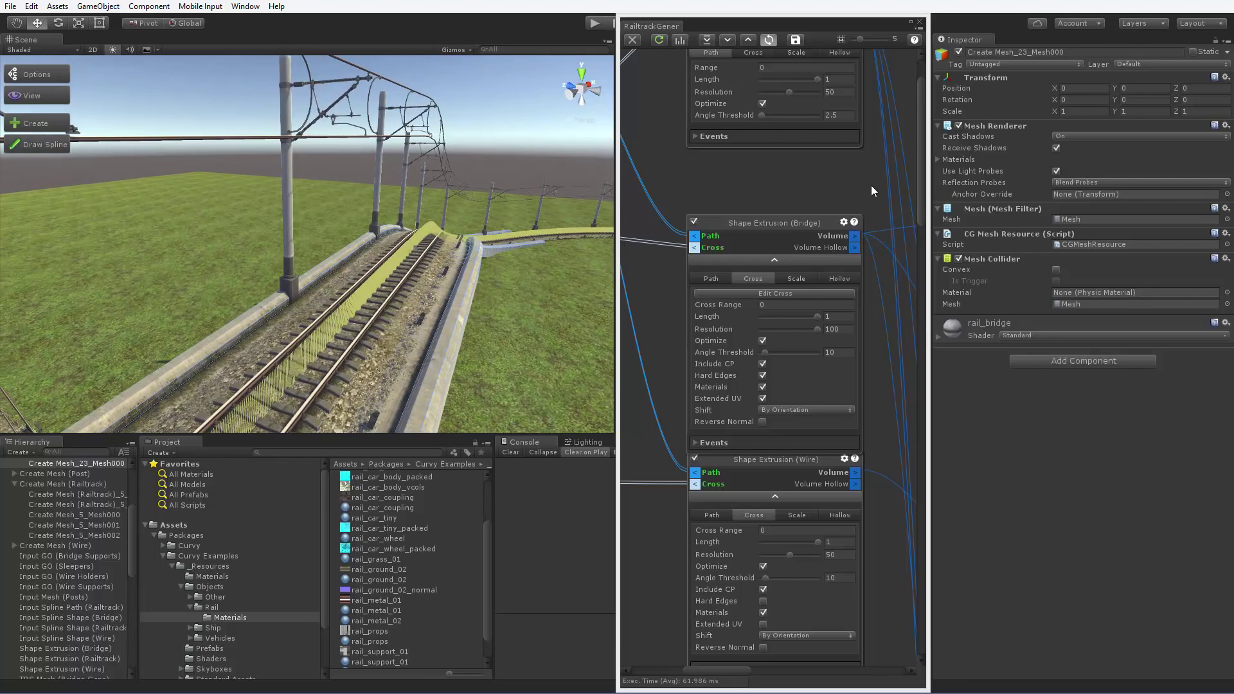
# Examine the transpose values of TRS Mesh (Bridge) and TRS Mesh (Bridge Caps), and widen the generator window over the Inspector.
pyautogui.moveTo(870, 185); pyautogui.dragTo(277, 261, button='middle')
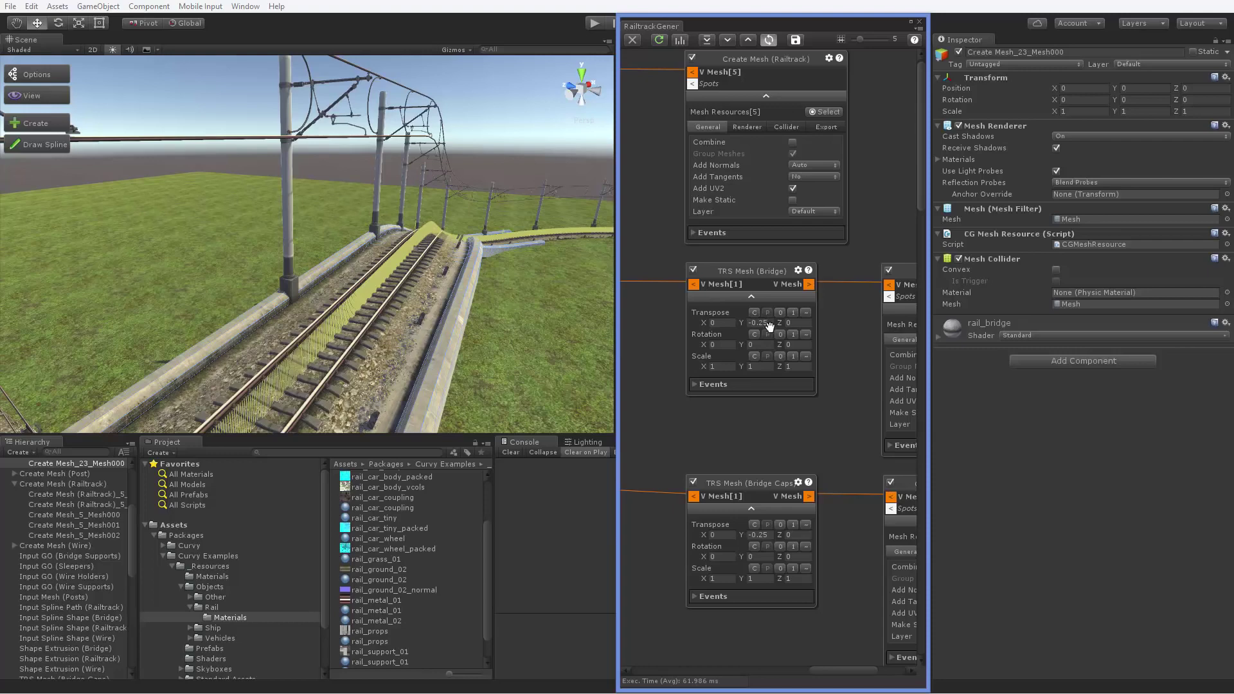
pyautogui.moveTo(928, 259); pyautogui.dragTo(1225, 258)
pyautogui.moveTo(623, 239); pyautogui.dragTo(995, 306, button='middle')
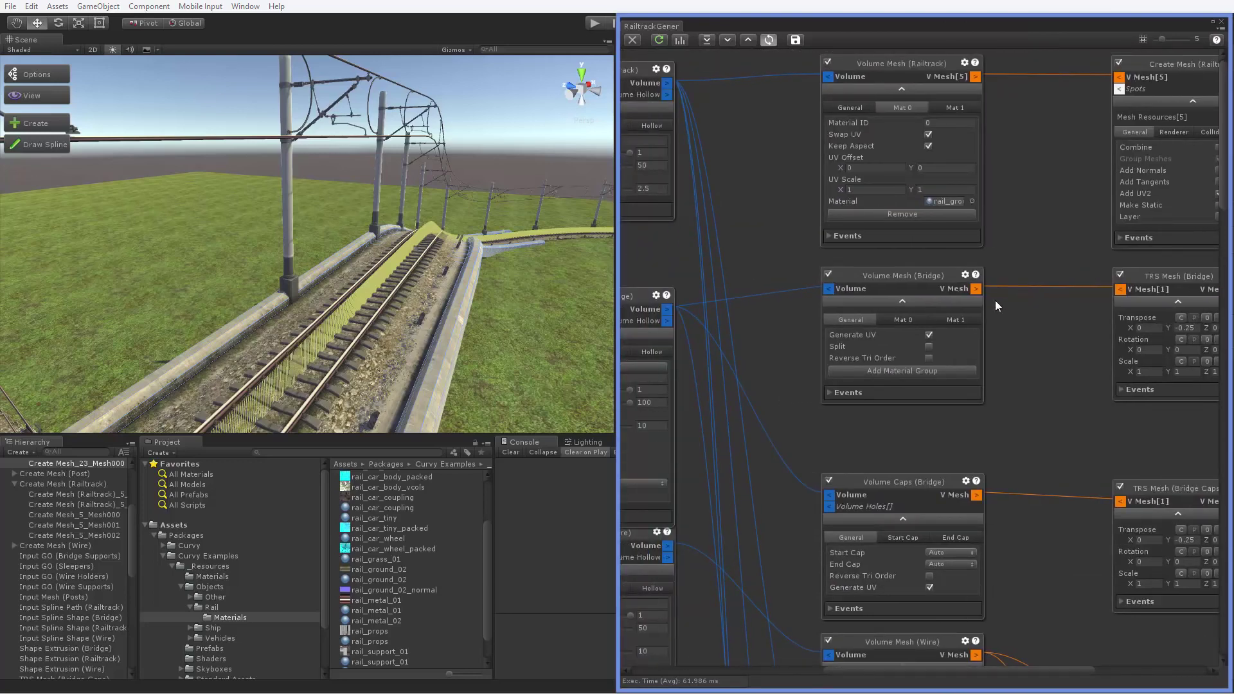
# Examine the closed bridge ends in the scene and the General, Start Cap and End Cap settings of Volume Caps (Bridge).
pyautogui.moveTo(772, 370); pyautogui.dragTo(817, 212, button='middle')
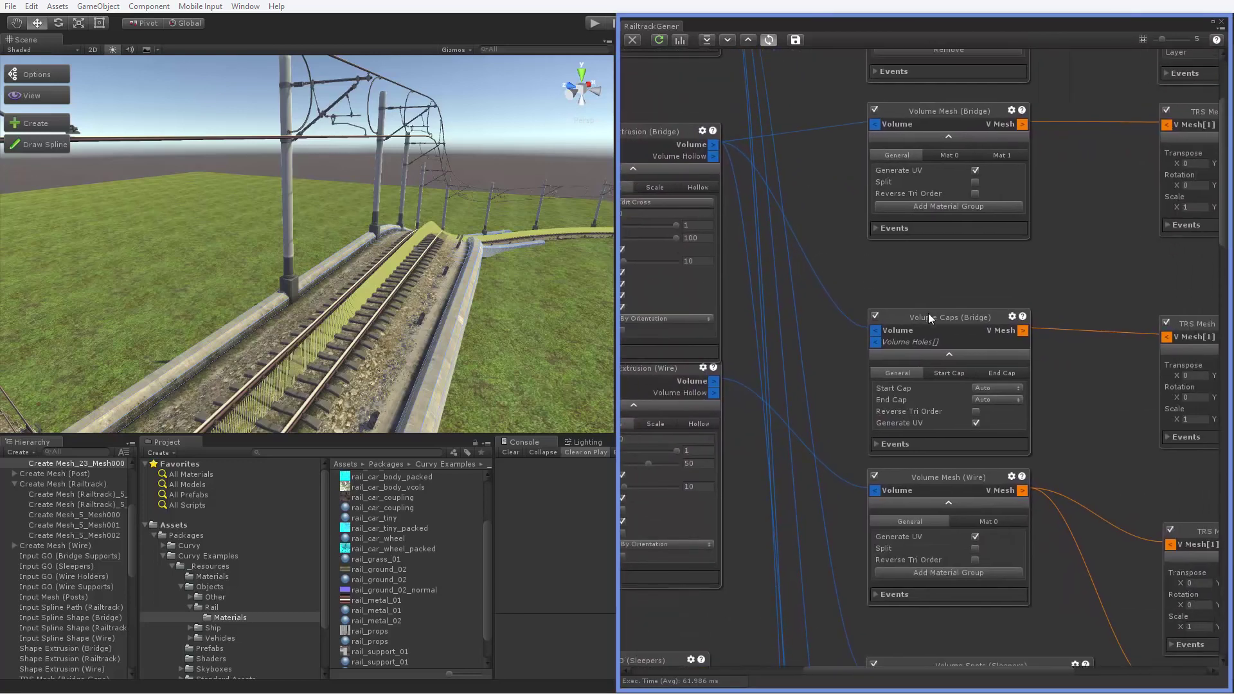
pyautogui.moveTo(350, 257); pyautogui.dragTo(386, 246, button='right')
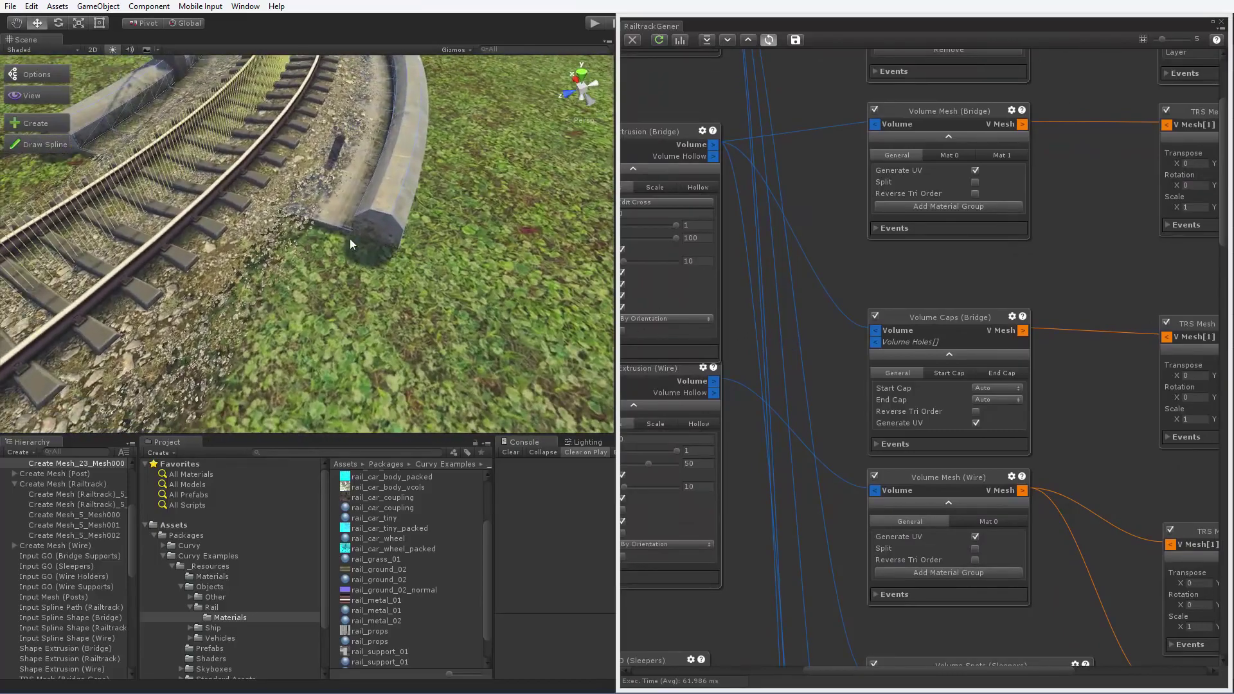
pyautogui.moveTo(418, 293); pyautogui.dragTo(394, 264, button='right')
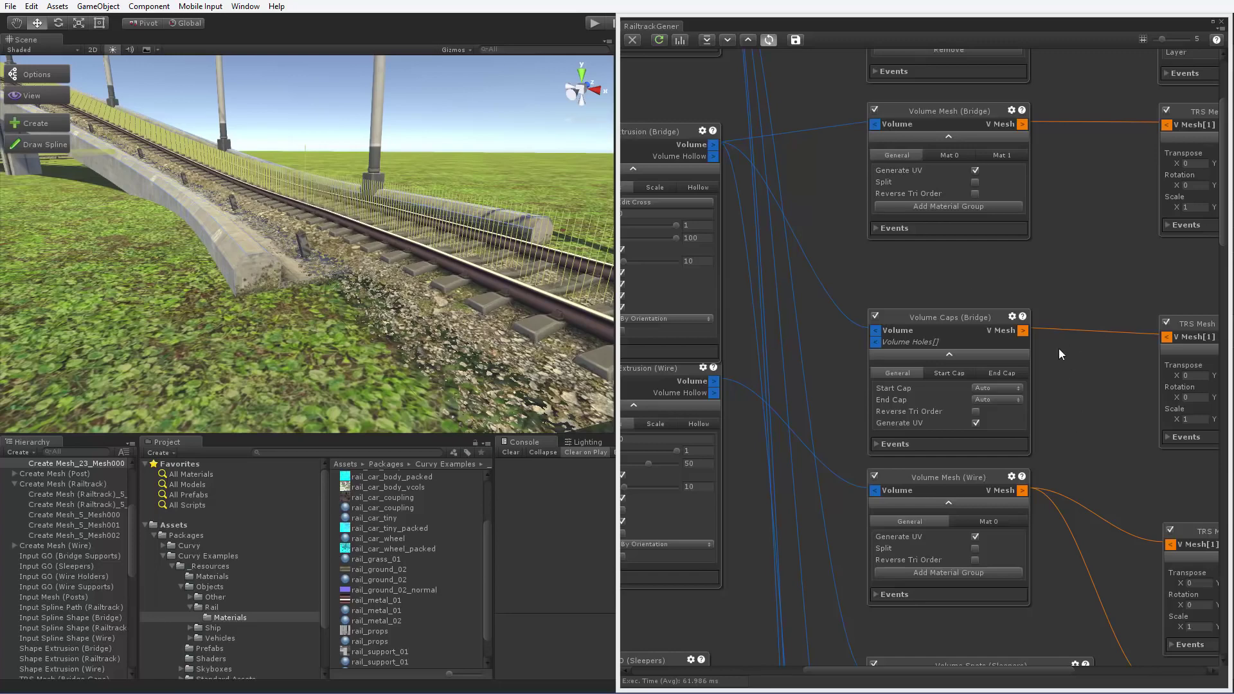
pyautogui.click(948, 372)
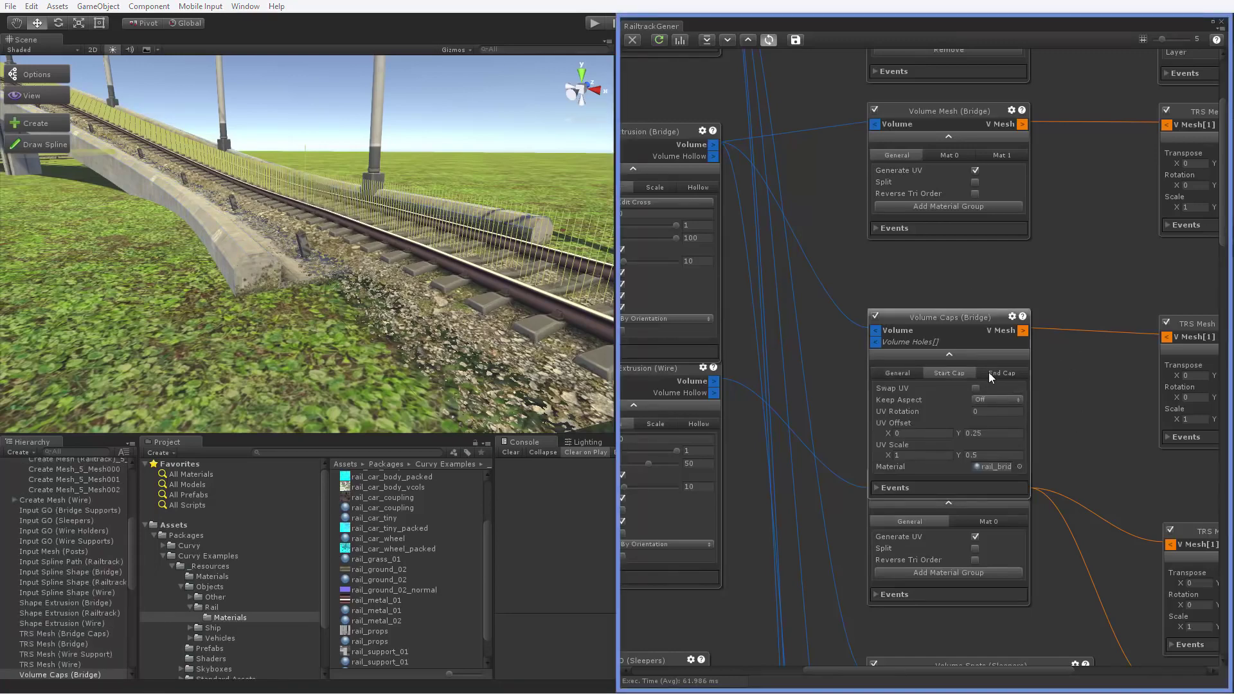
pyautogui.click(989, 374)
pyautogui.click(949, 372)
pyautogui.click(898, 372)
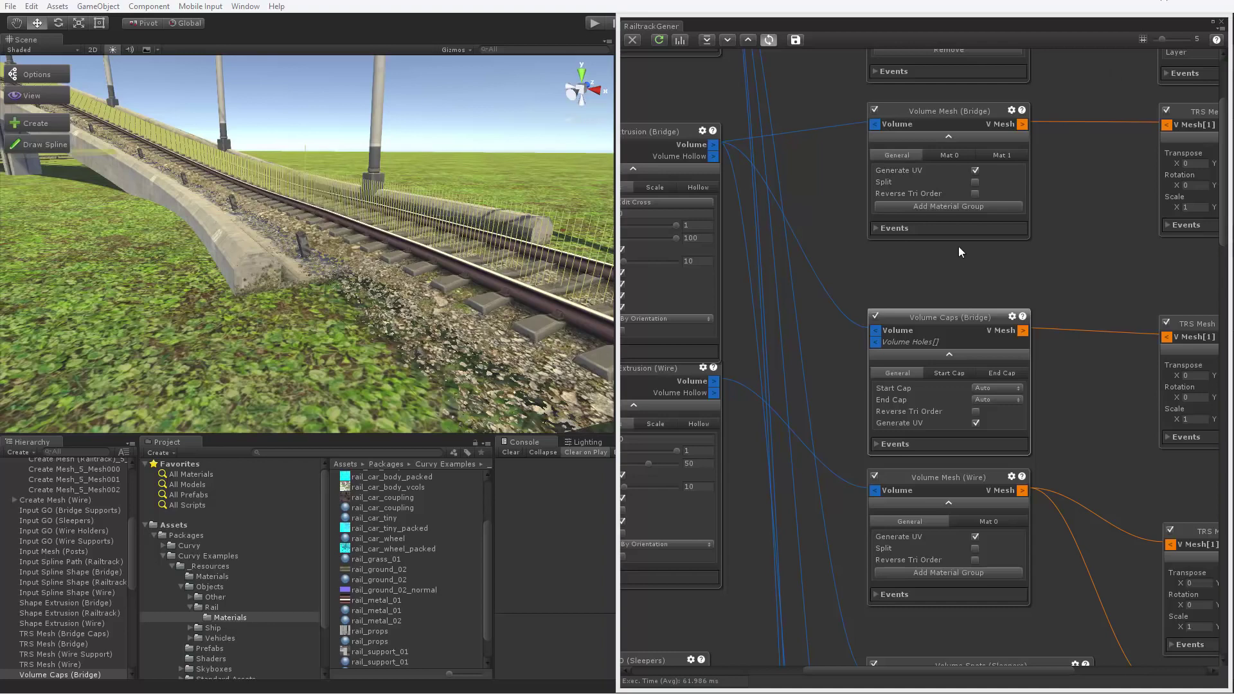
# Inspect the Path range and length settings of Shape Extrusion (Bridge).
pyautogui.moveTo(843, 255); pyautogui.dragTo(1009, 271, button='middle')
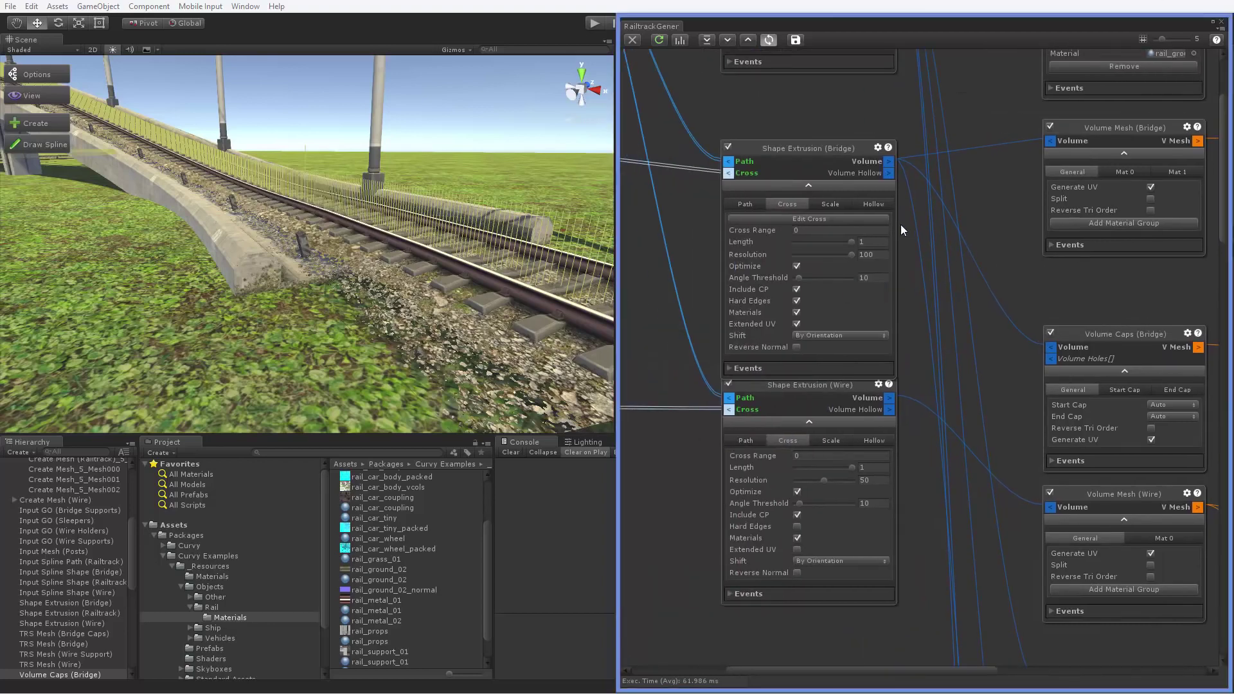
pyautogui.click(752, 204)
pyautogui.moveTo(981, 399); pyautogui.dragTo(1018, 297, button='middle')
# Select Shape Extrusion (Wire), view the overhead wires in the scene and trace the module's output to both wire TRS Mesh modules.
pyautogui.click(906, 284)
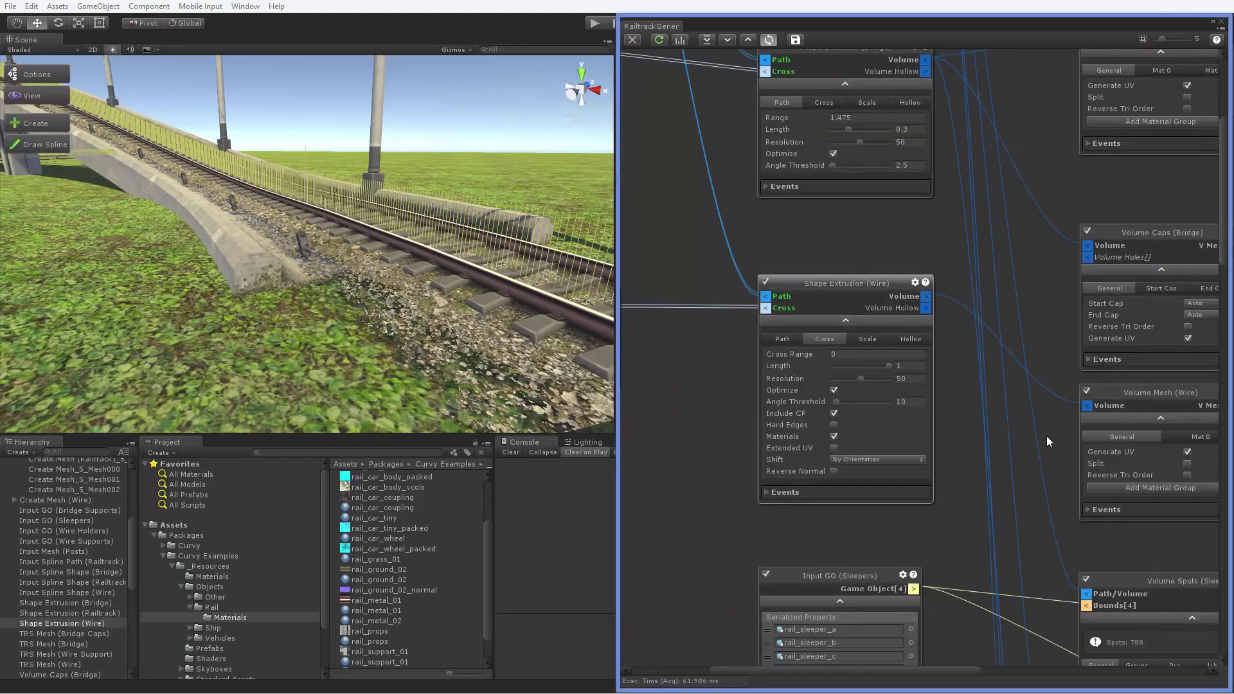
pyautogui.moveTo(314, 303); pyautogui.dragTo(646, 167, button='right')
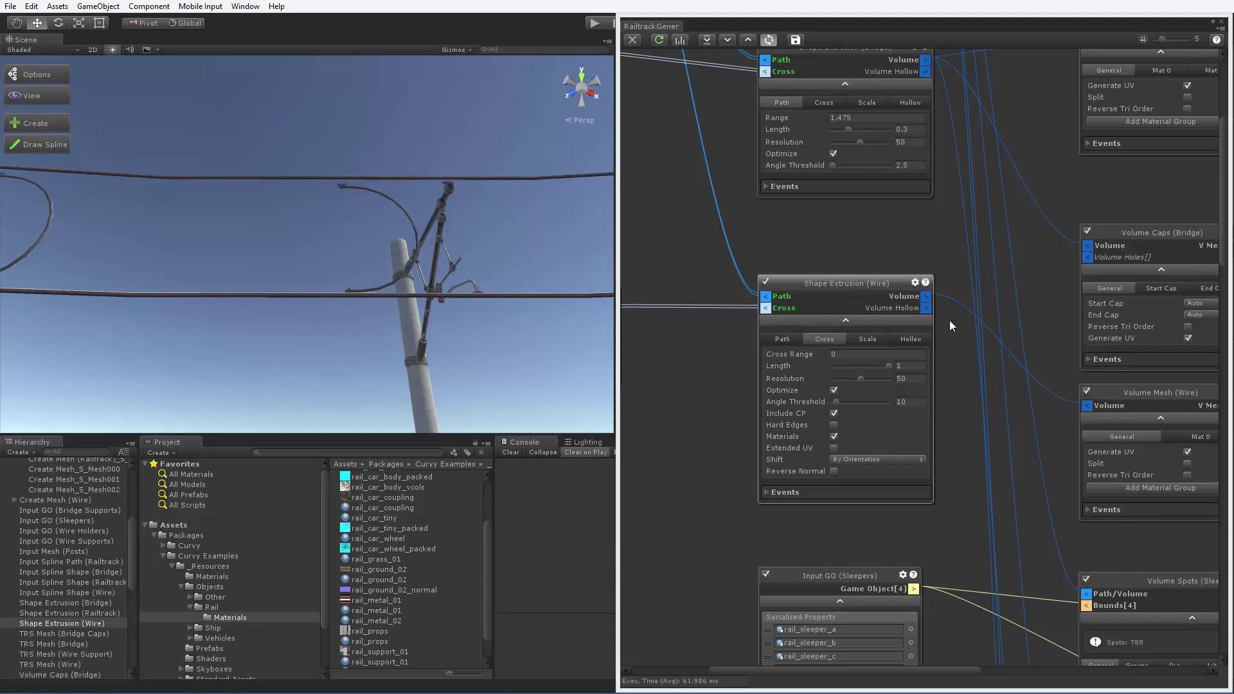
pyautogui.moveTo(980, 397); pyautogui.dragTo(800, 257, button='middle')
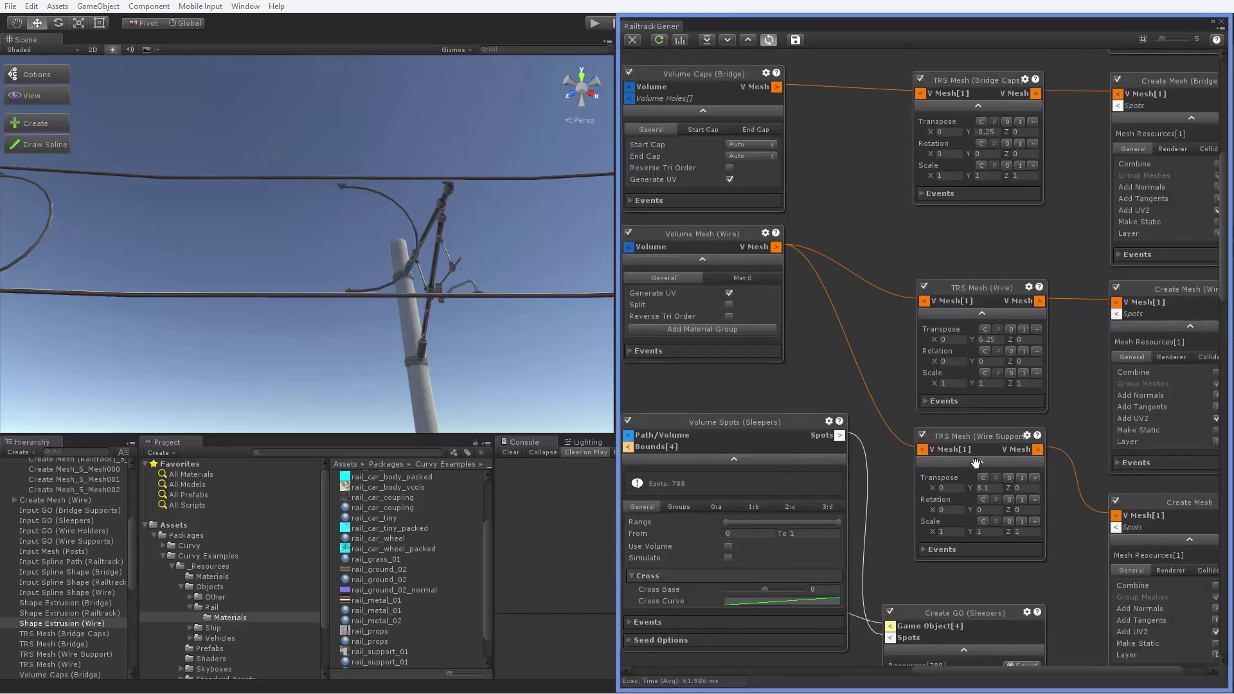
pyautogui.moveTo(976, 463); pyautogui.dragTo(923, 433, button='middle')
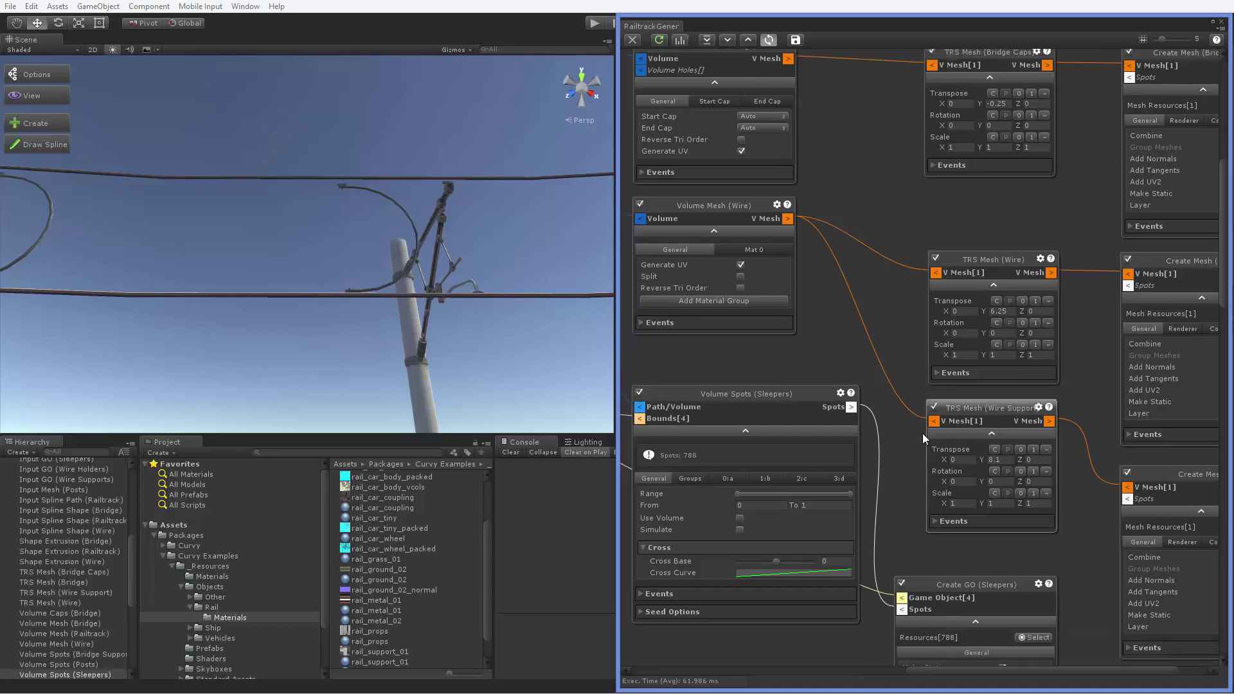
pyautogui.moveTo(1014, 520); pyautogui.dragTo(949, 516, button='middle')
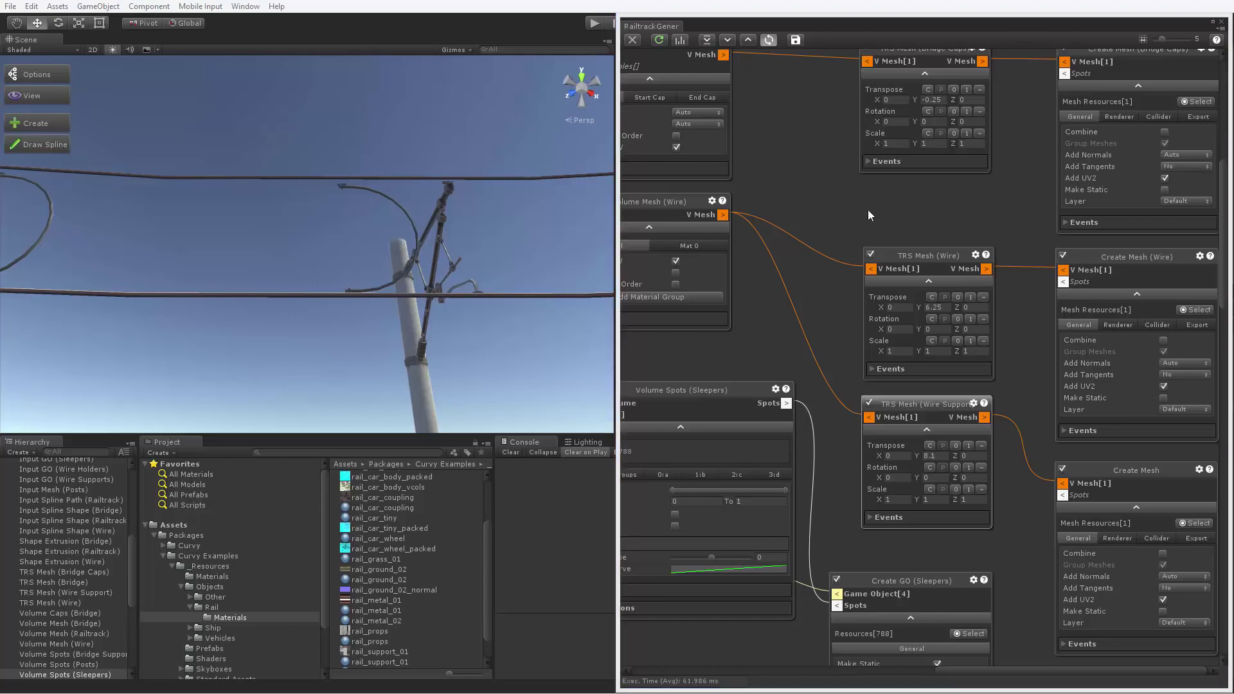
# Examine the input modules for the wire shape, sleepers, bridge supports and posts in the generator graph.
pyautogui.hscroll(-10, 868, 209)
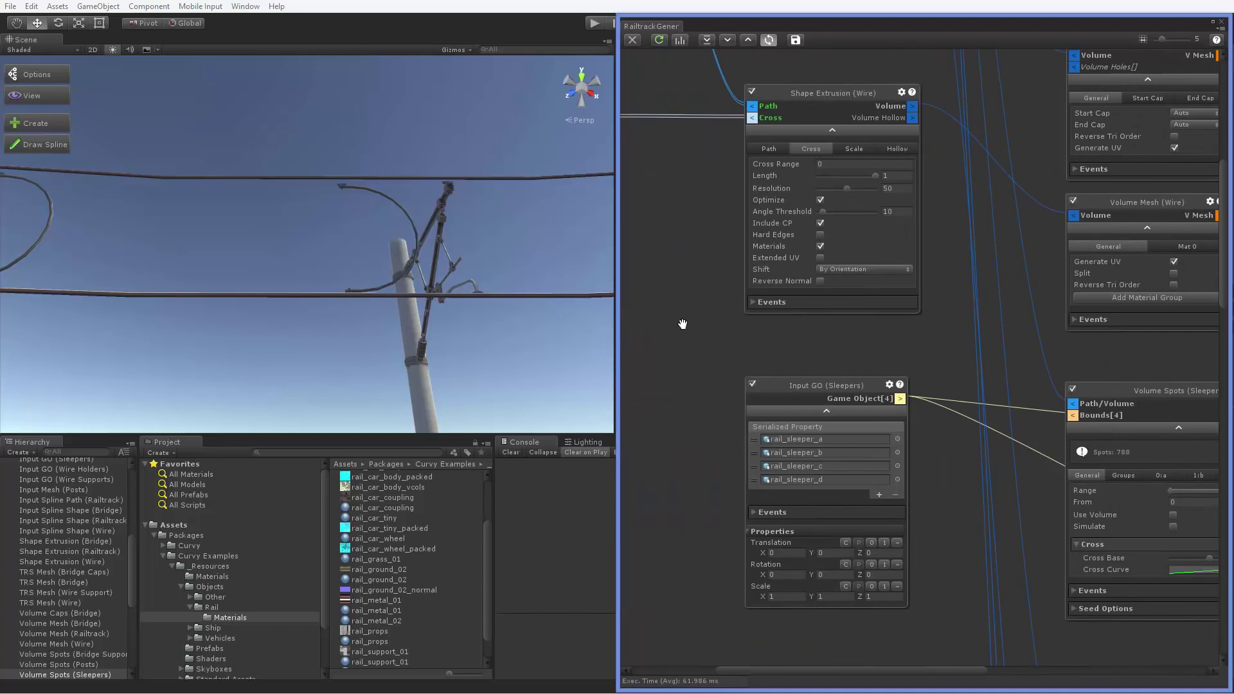
pyautogui.moveTo(682, 324); pyautogui.dragTo(948, 417, button='middle')
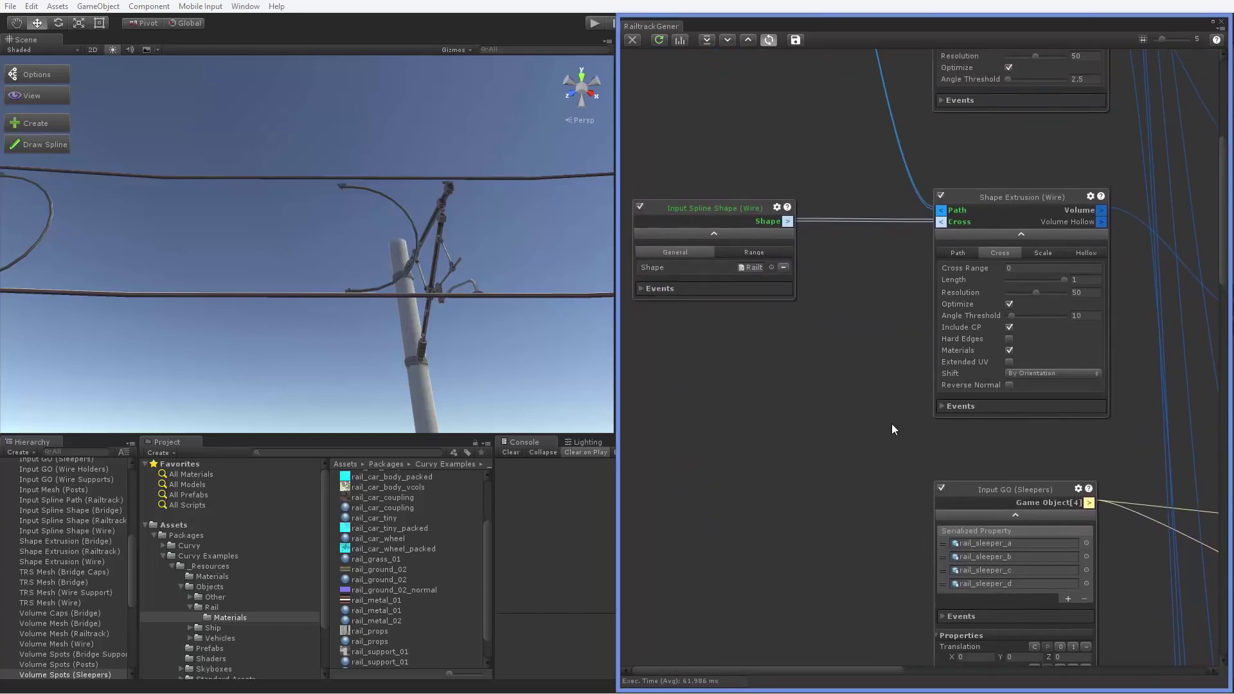
pyautogui.moveTo(896, 476); pyautogui.dragTo(811, 377, button='middle')
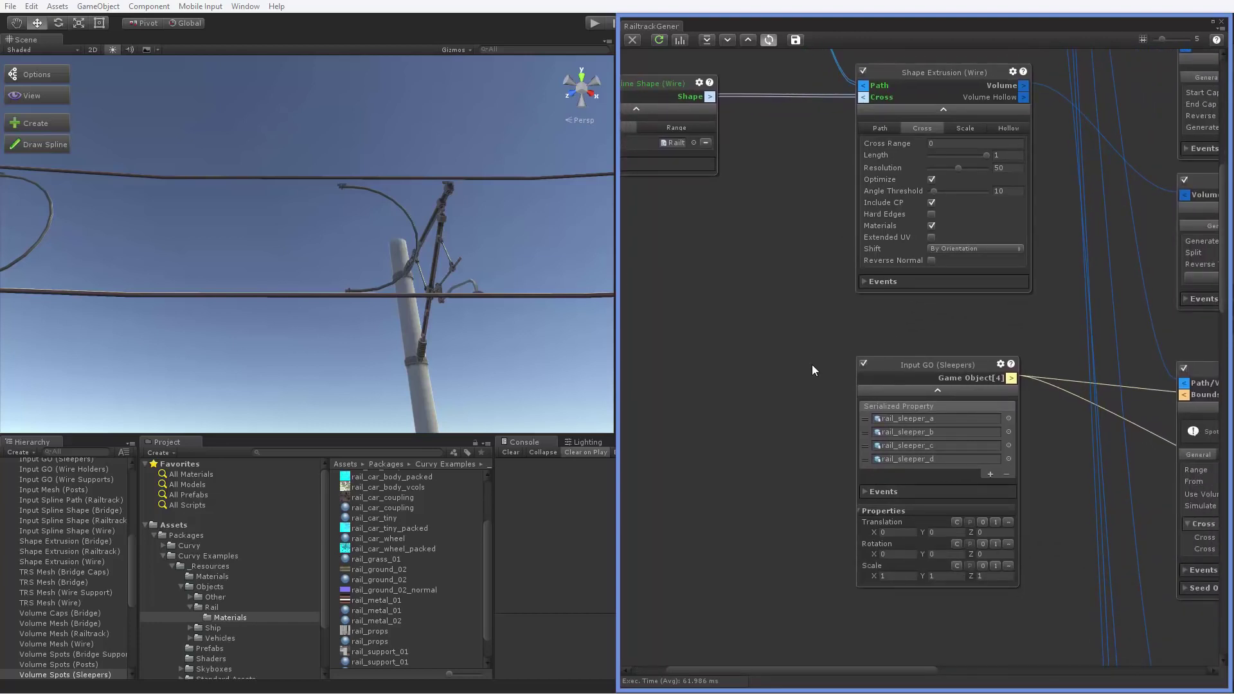
pyautogui.moveTo(770, 418); pyautogui.dragTo(786, 278, button='middle')
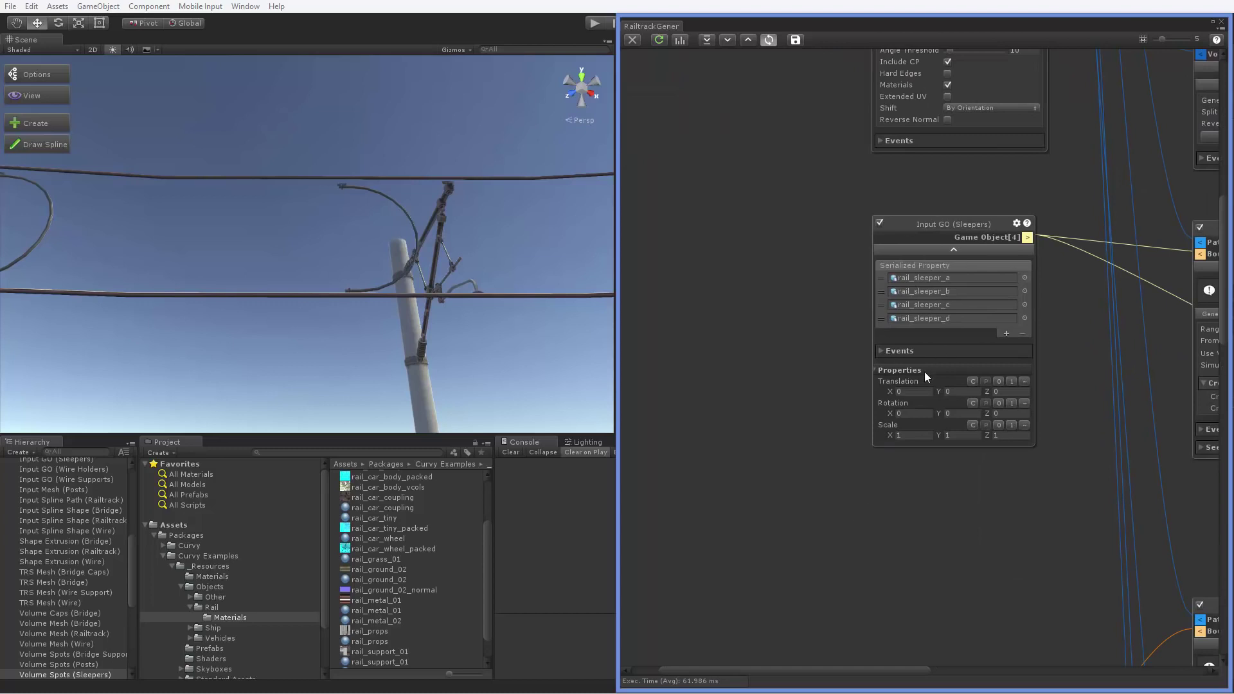
pyautogui.moveTo(958, 512); pyautogui.dragTo(908, 523, button='middle')
pyautogui.moveTo(867, 485); pyautogui.dragTo(871, 134, button='middle')
pyautogui.scroll(-10, 719, 454)
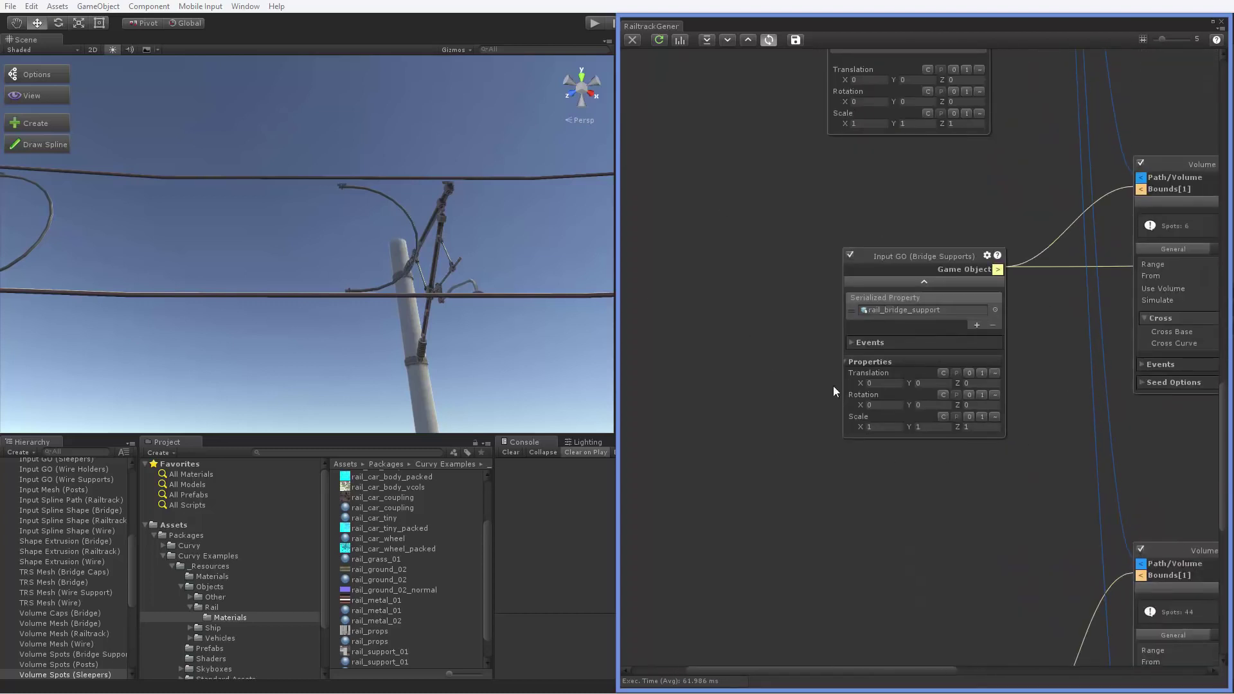
pyautogui.scroll(7, 791, 579)
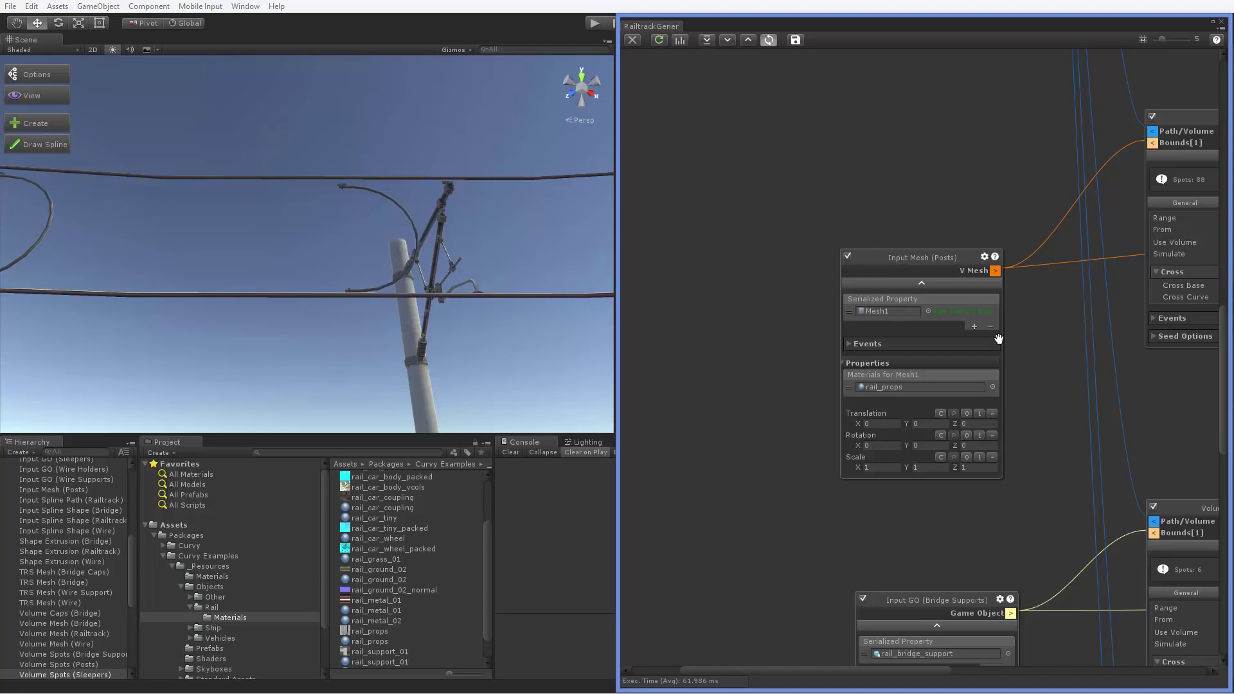
# Examine Volume Spots (Posts) and trace its Path/Volume connection back up to the Shape Extrusion modules.
pyautogui.moveTo(1058, 318); pyautogui.dragTo(700, 398, button='middle')
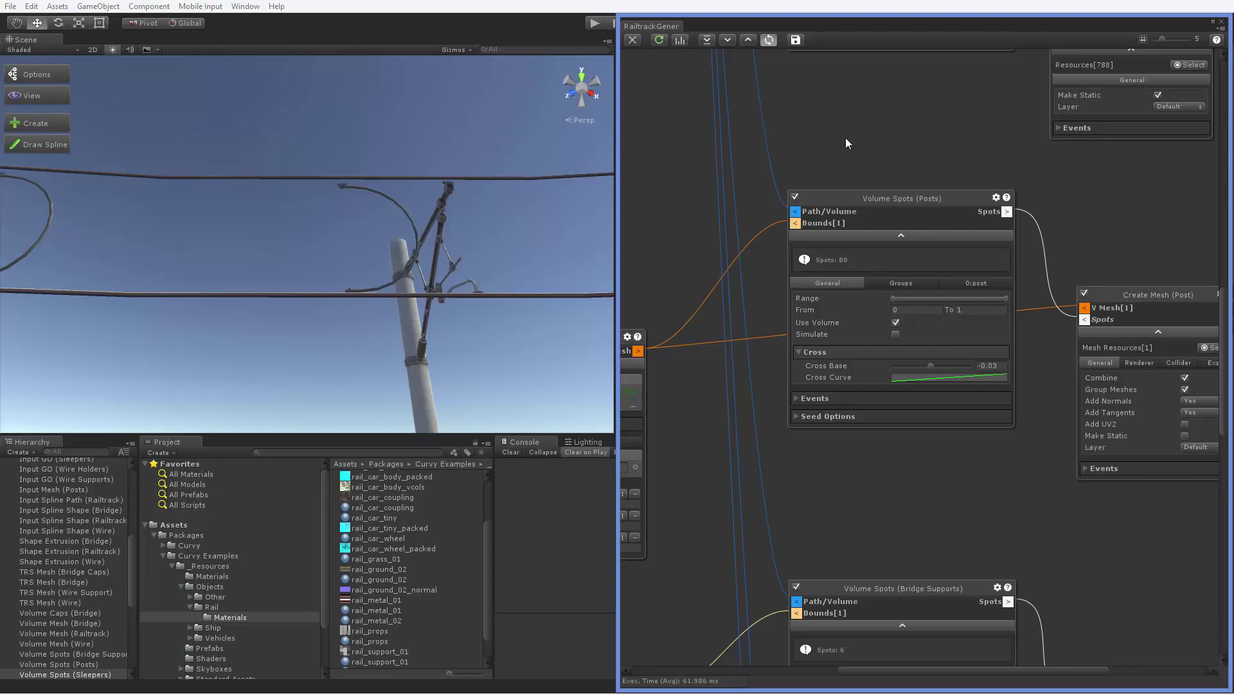
pyautogui.moveTo(846, 138); pyautogui.dragTo(919, 252, button='middle')
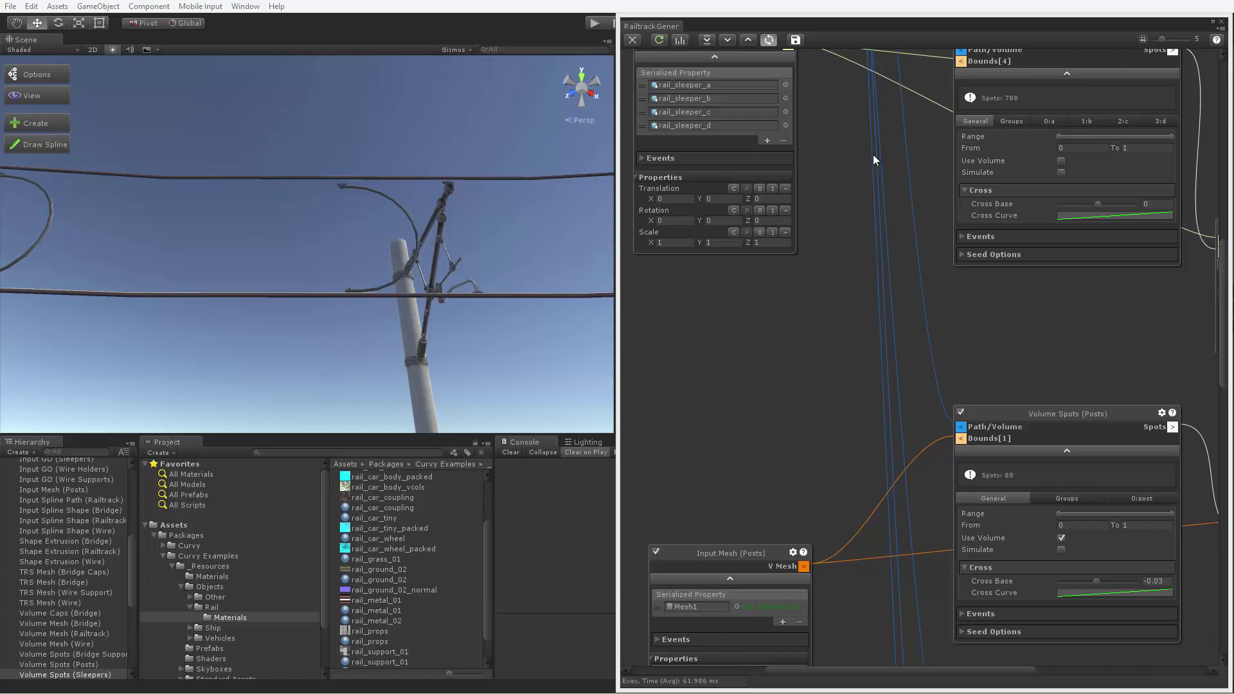
pyautogui.scroll(10, 872, 154)
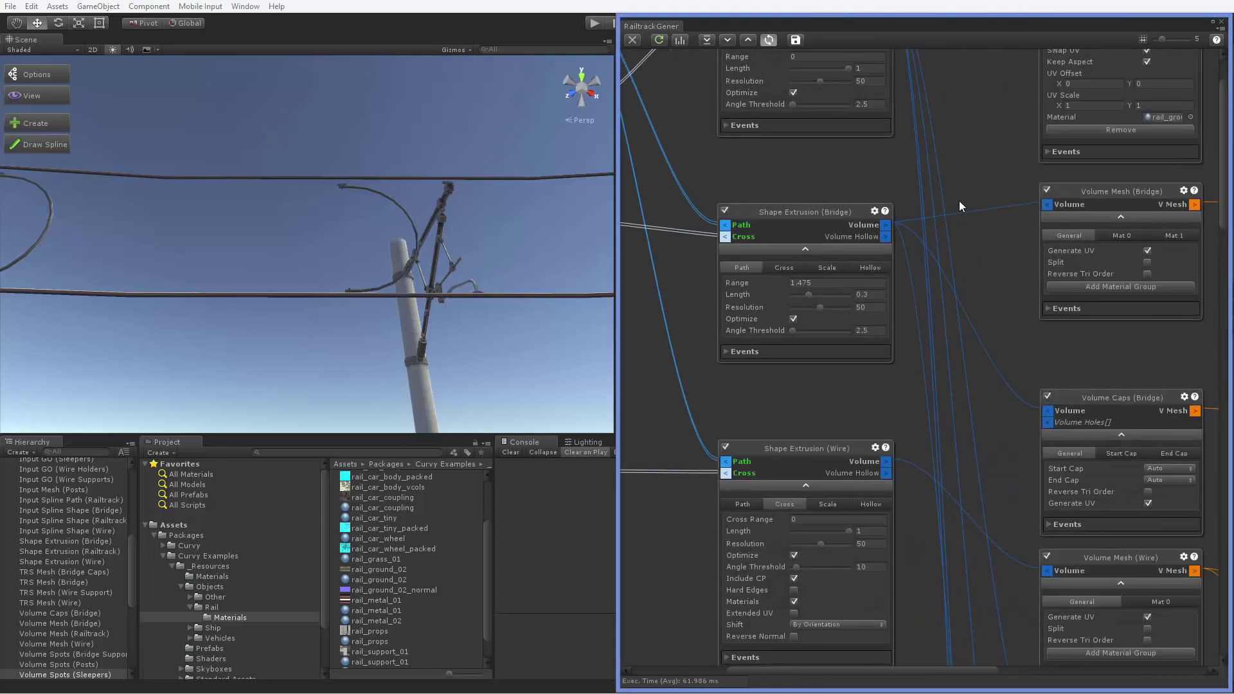
# Trace the volume connections from the Shape Extrusion modules down to Volume Spots (Sleepers) and examine the sleeper and post input modules.
pyautogui.scroll(3, 983, 386)
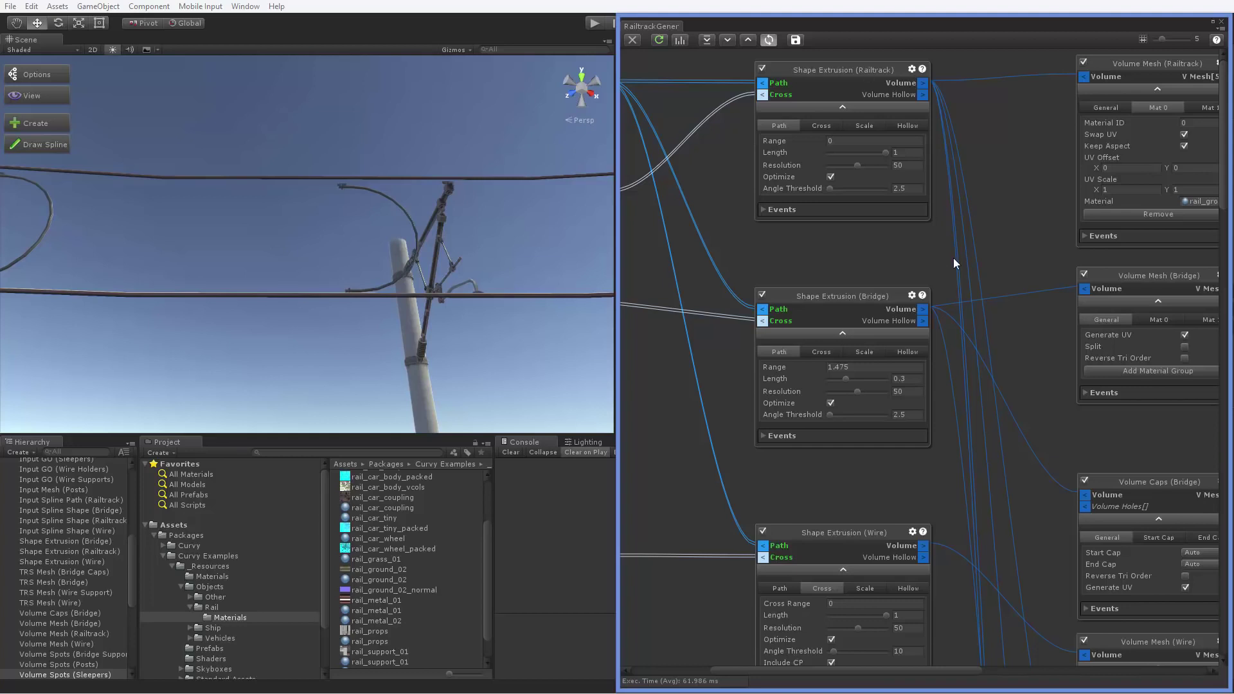
pyautogui.moveTo(900, 261); pyautogui.dragTo(1029, 265, button='middle')
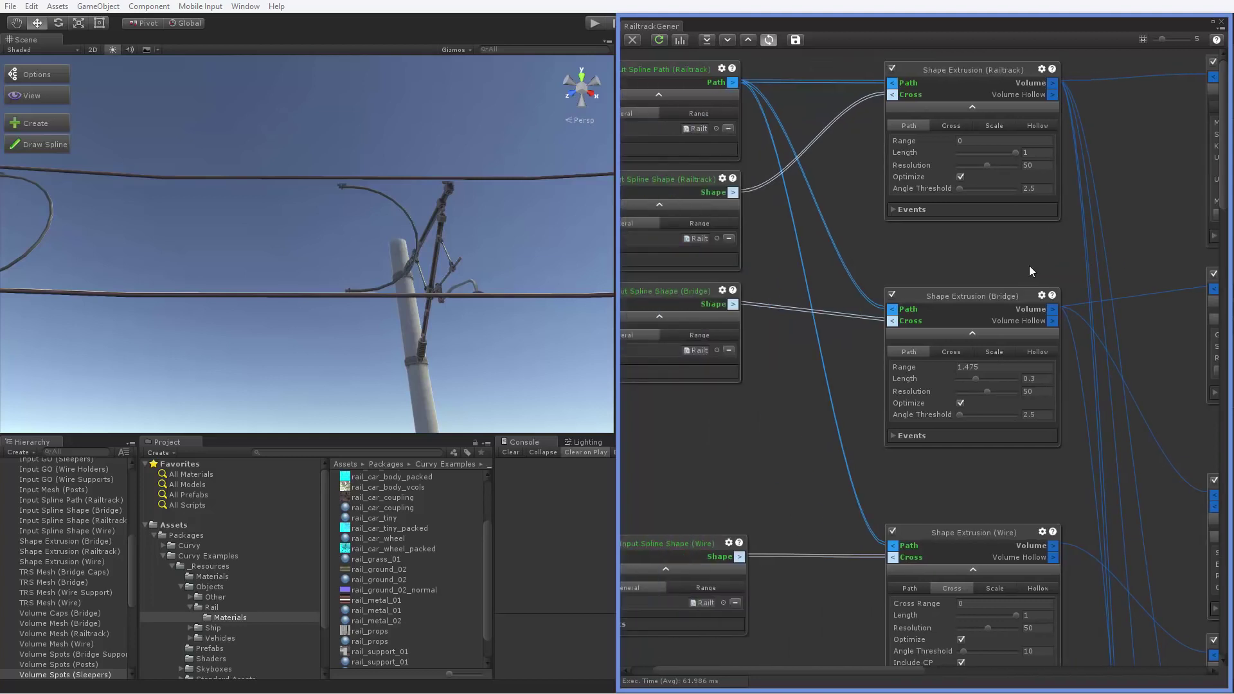
pyautogui.scroll(-15, 888, 148)
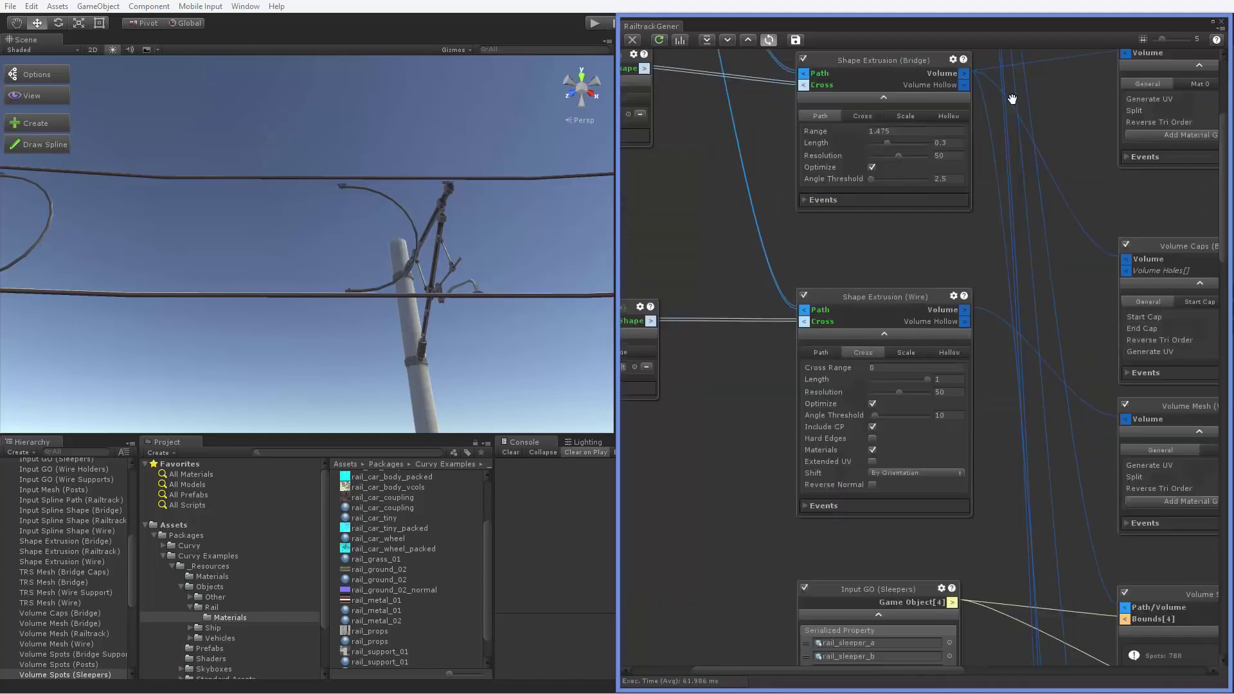
pyautogui.moveTo(952, 452); pyautogui.dragTo(871, 478, button='middle')
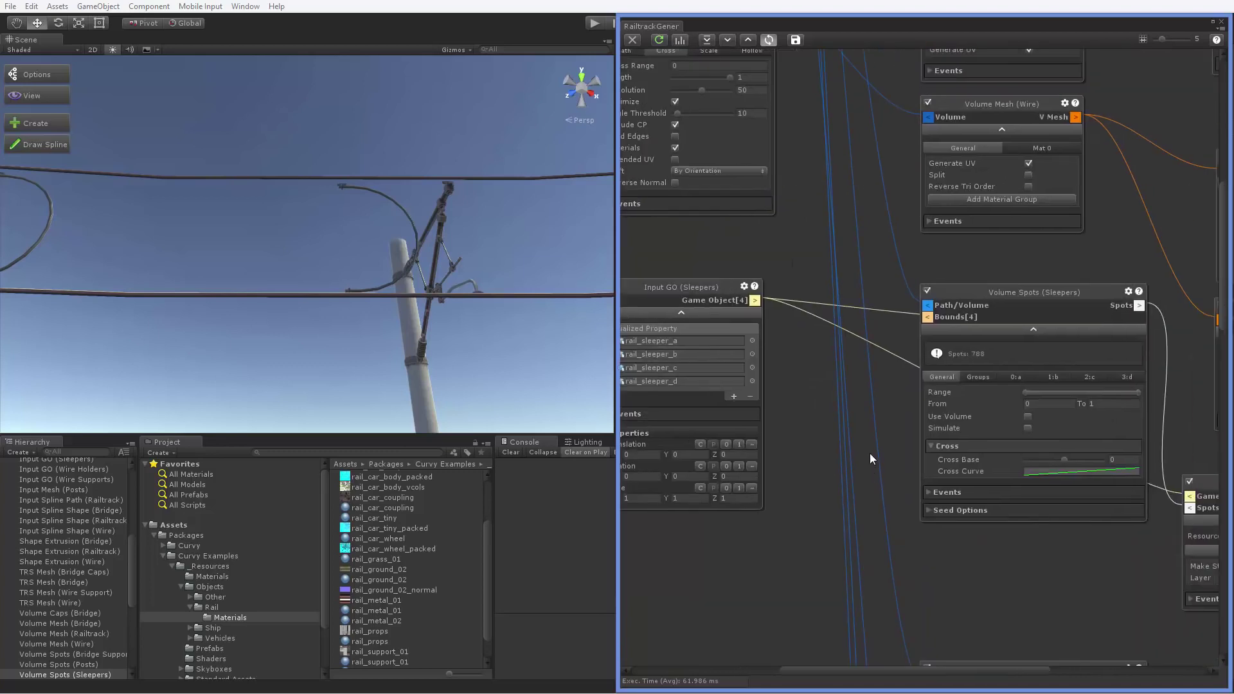
pyautogui.moveTo(882, 384); pyautogui.dragTo(820, 167, button='middle')
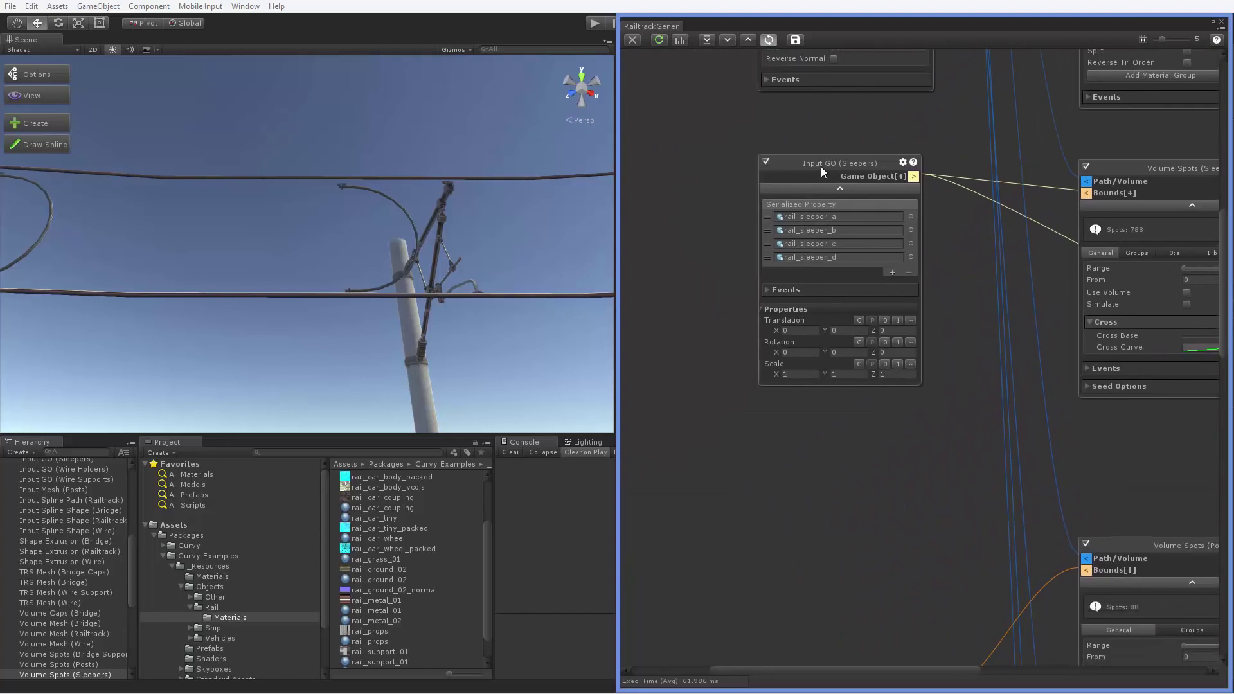
pyautogui.moveTo(854, 282); pyautogui.dragTo(971, 133, button='middle')
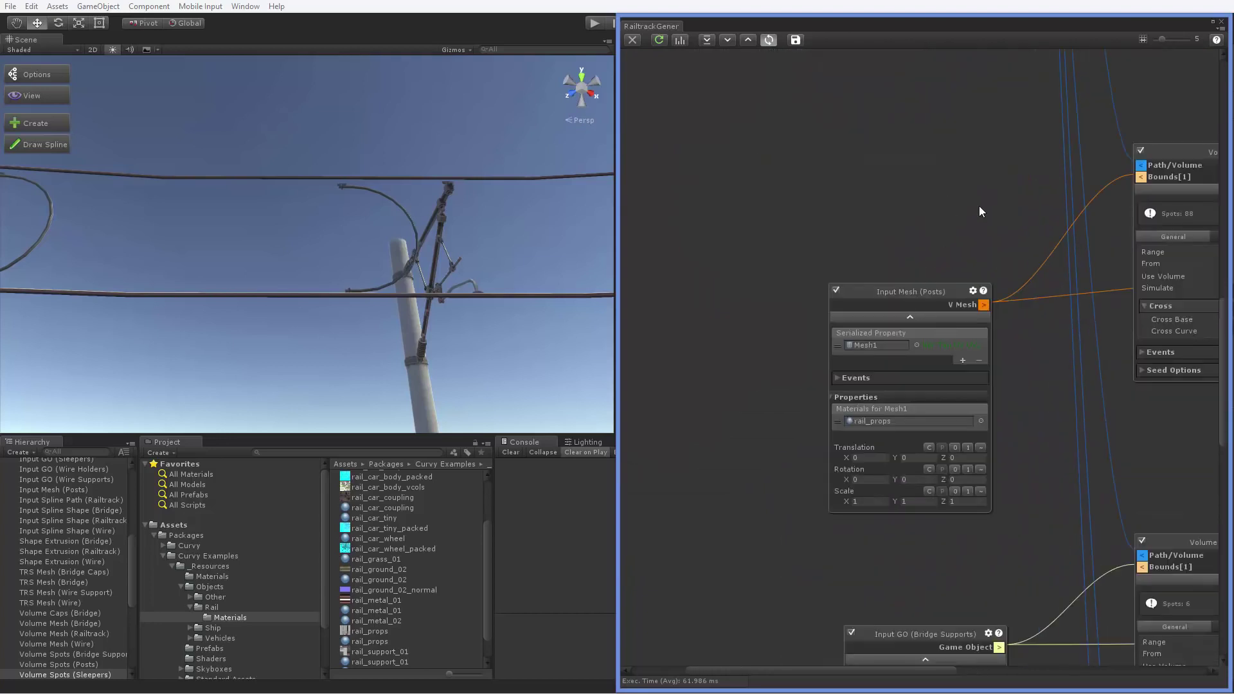
pyautogui.moveTo(980, 211); pyautogui.dragTo(455, 400, button='middle')
pyautogui.moveTo(746, 382); pyautogui.dragTo(884, 460, button='middle')
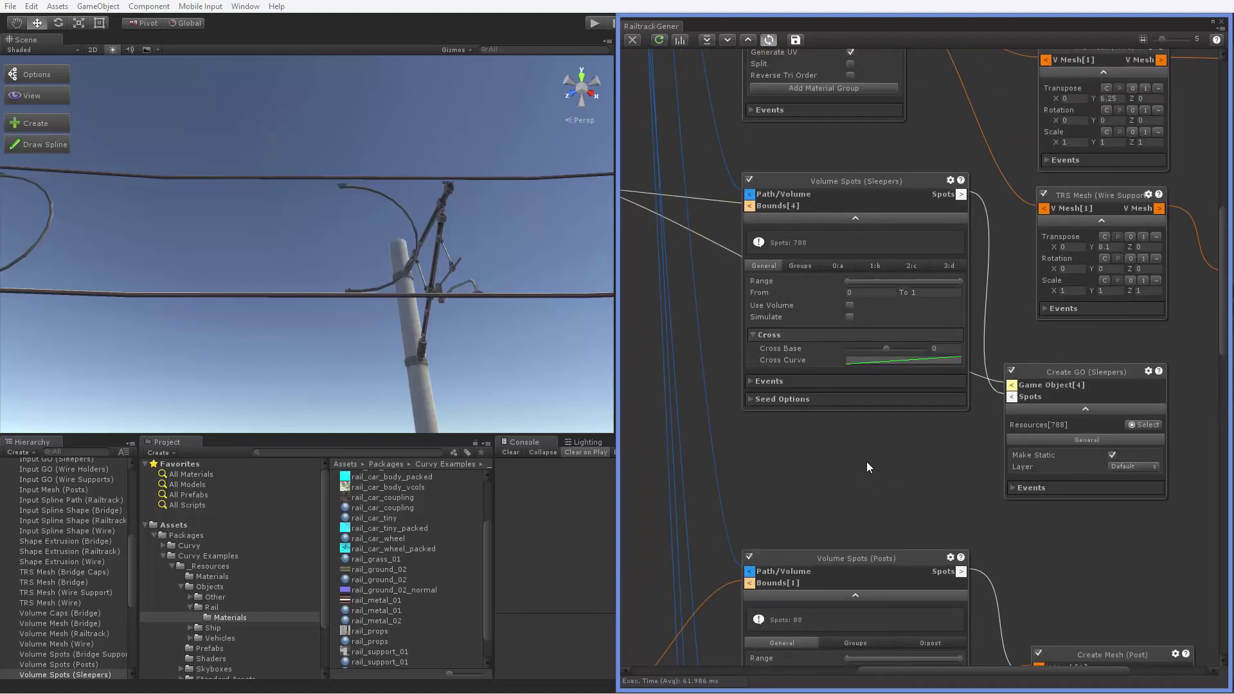
# Inspect the item settings of groups a, b, c and d in Volume Spots (Sleepers), ending on its group list.
pyautogui.click(800, 265)
pyautogui.click(838, 265)
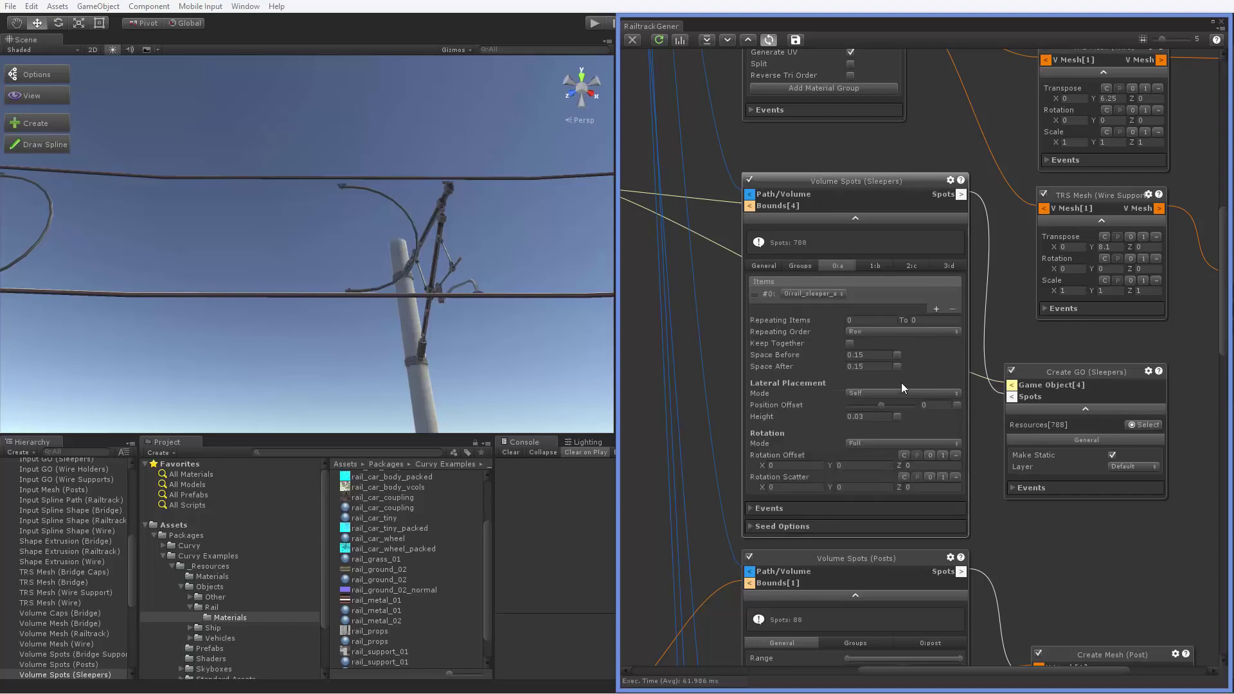
pyautogui.click(875, 265)
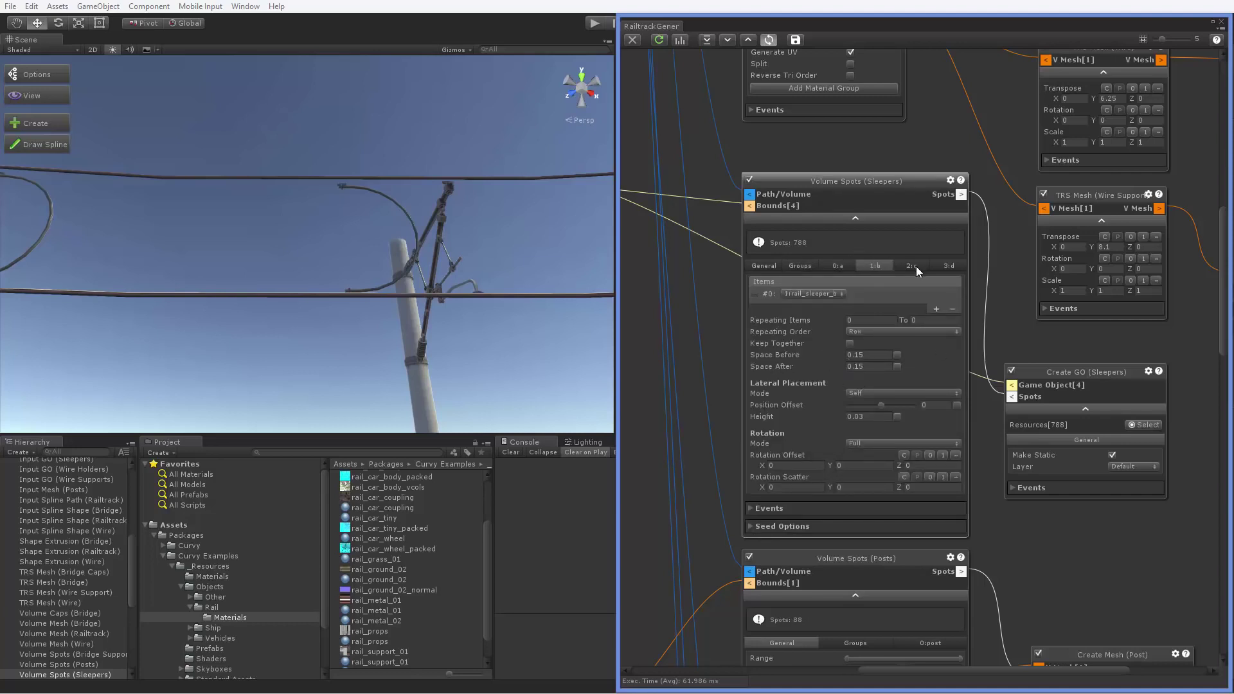
pyautogui.click(913, 265)
pyautogui.click(945, 266)
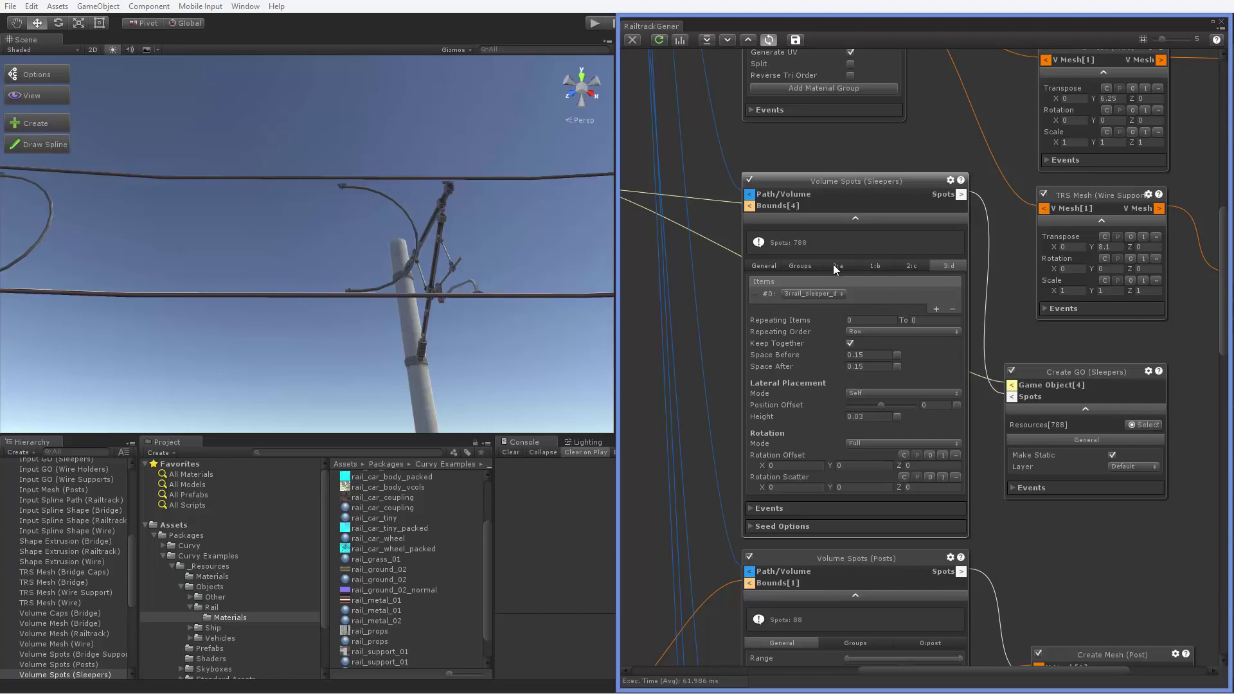
pyautogui.click(833, 264)
pyautogui.click(812, 264)
# Inspect the post group's spacing and placement and the general volume settings of Volume Spots (Posts).
pyautogui.scroll(-3, 928, 289)
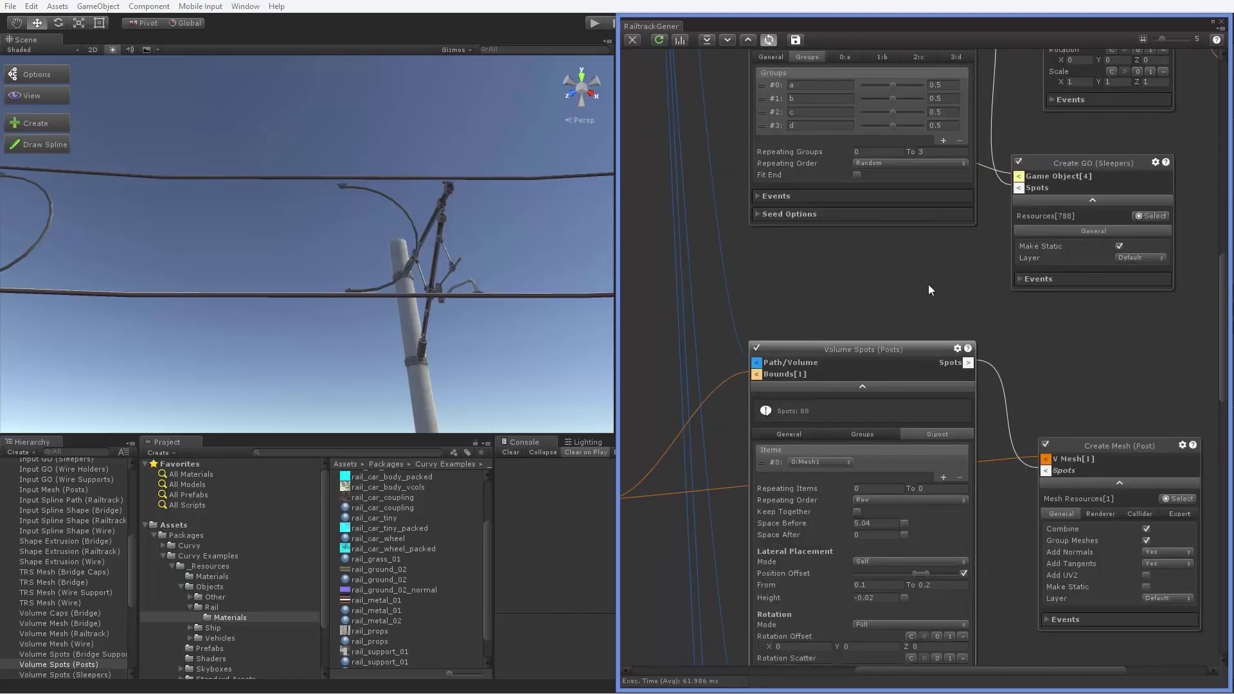
pyautogui.scroll(-2, 925, 289)
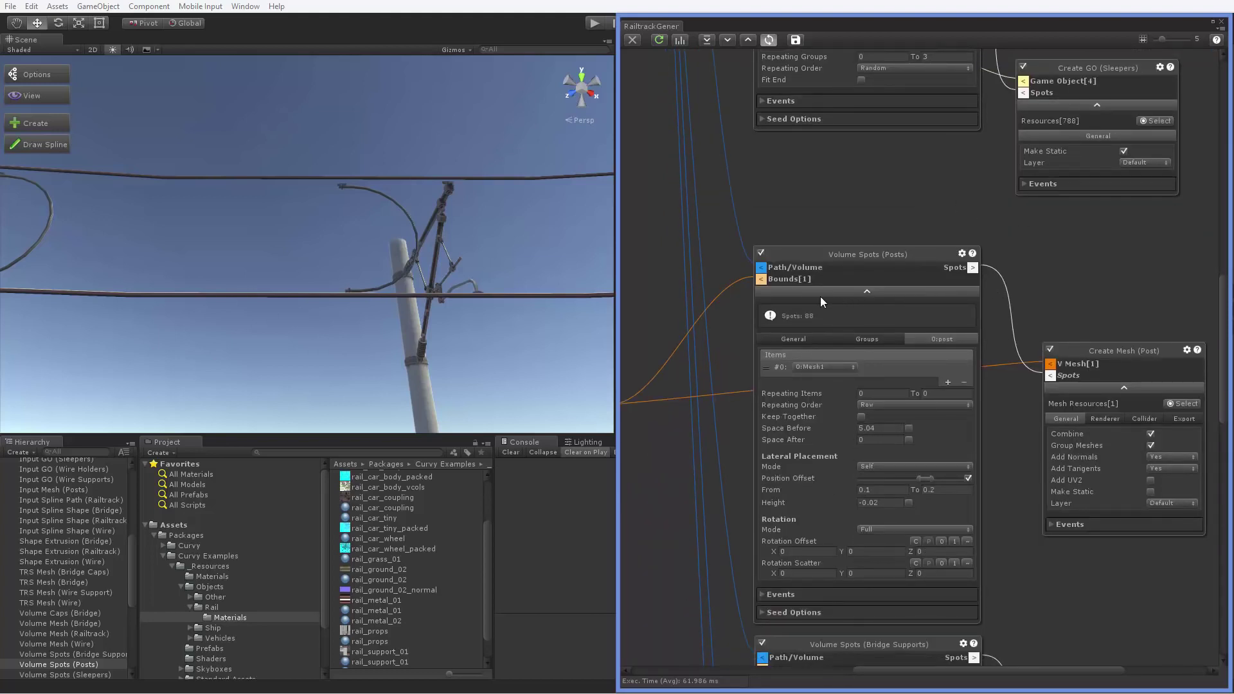
pyautogui.click(773, 335)
pyautogui.scroll(-5, 718, 409)
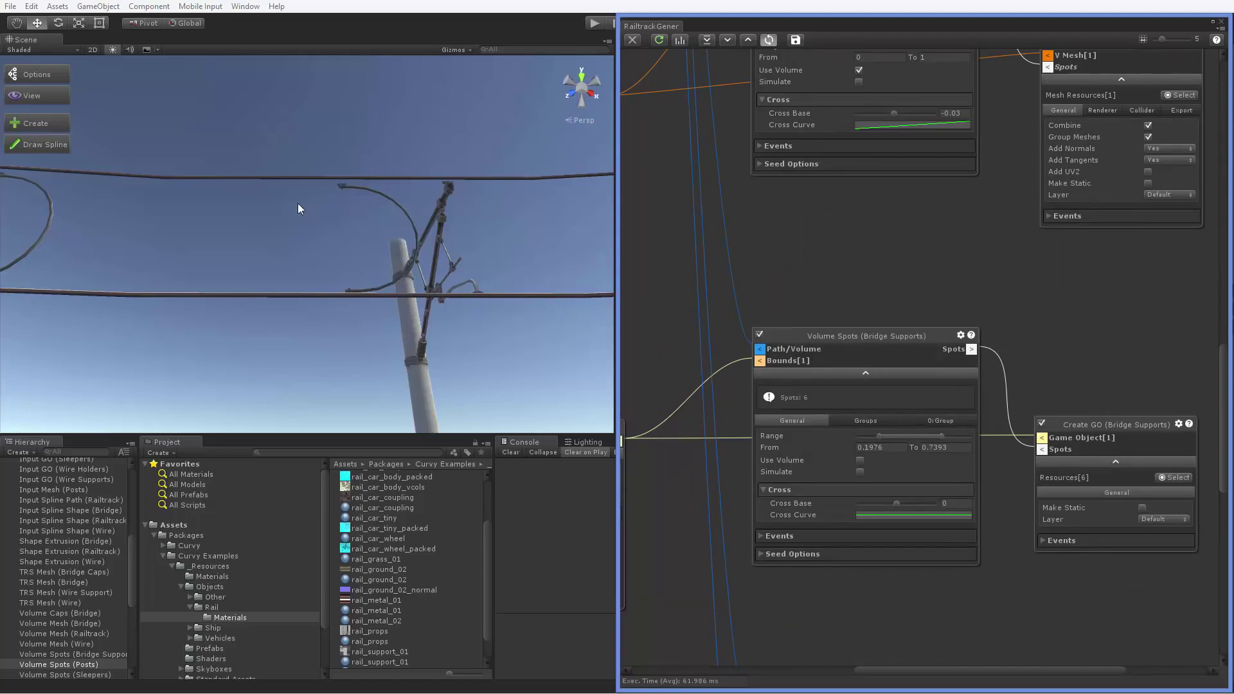
# View the whole bridge in the scene and inspect the group and general range settings of Volume Spots (Bridge Supports).
pyautogui.moveTo(298, 203); pyautogui.dragTo(230, 375, button='right')
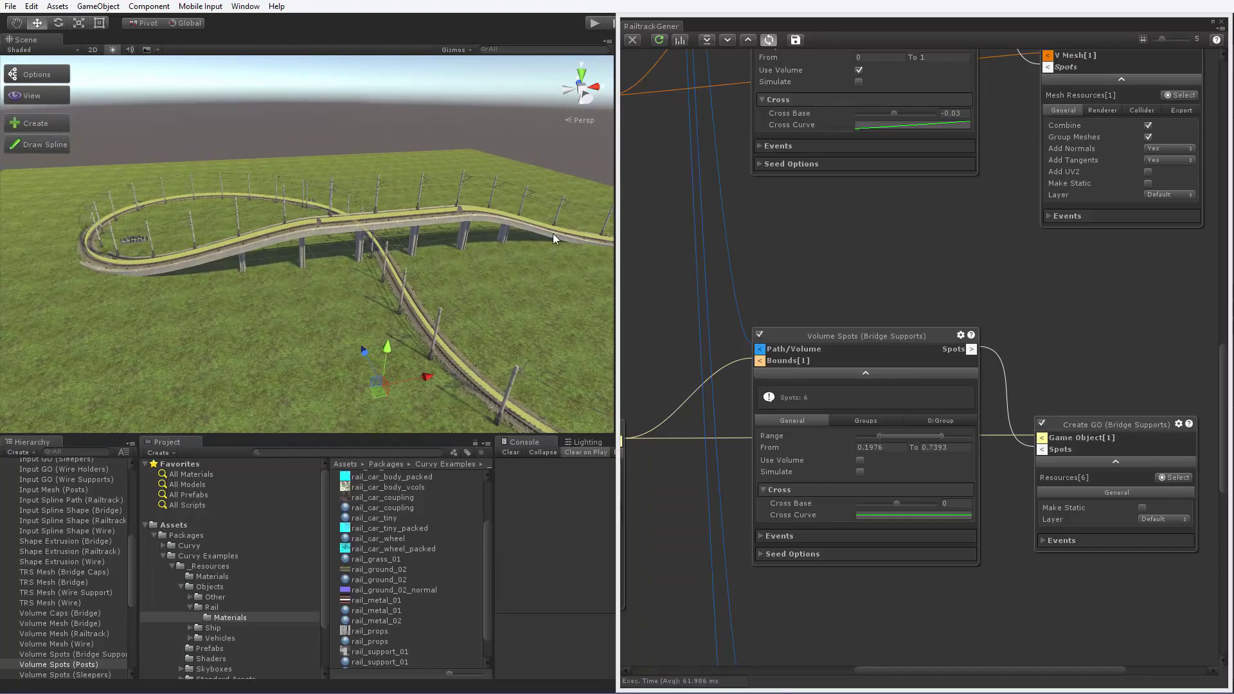
pyautogui.click(923, 421)
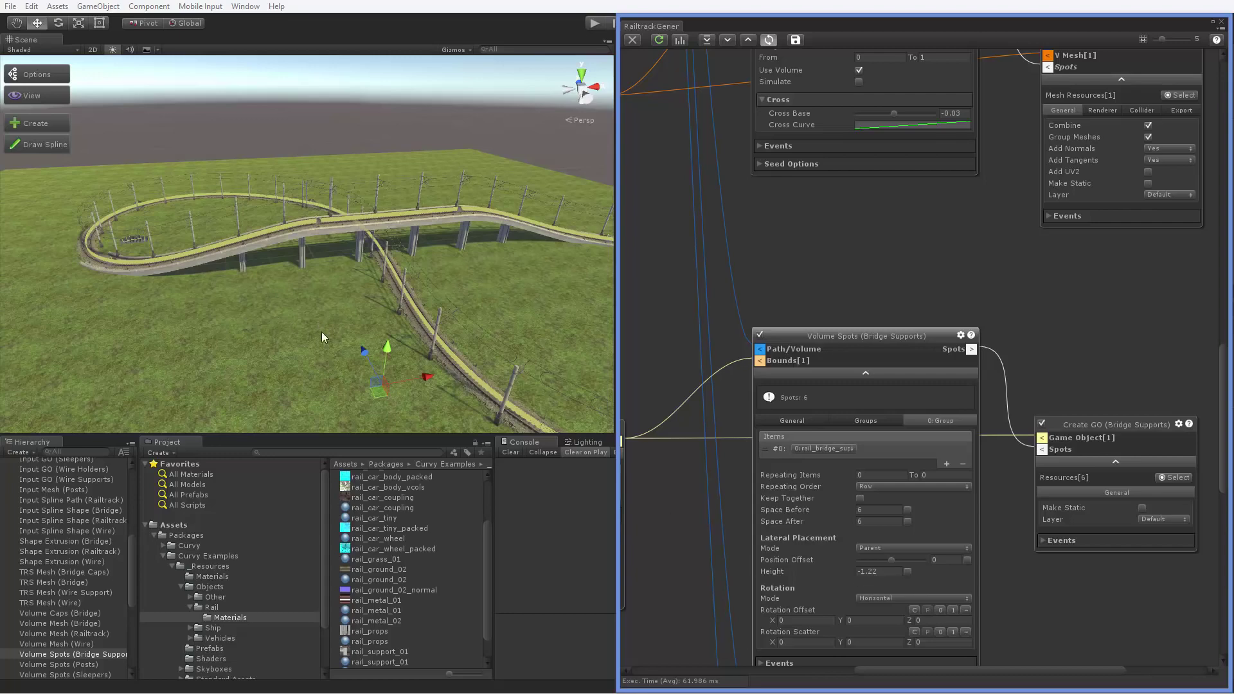
pyautogui.click(800, 421)
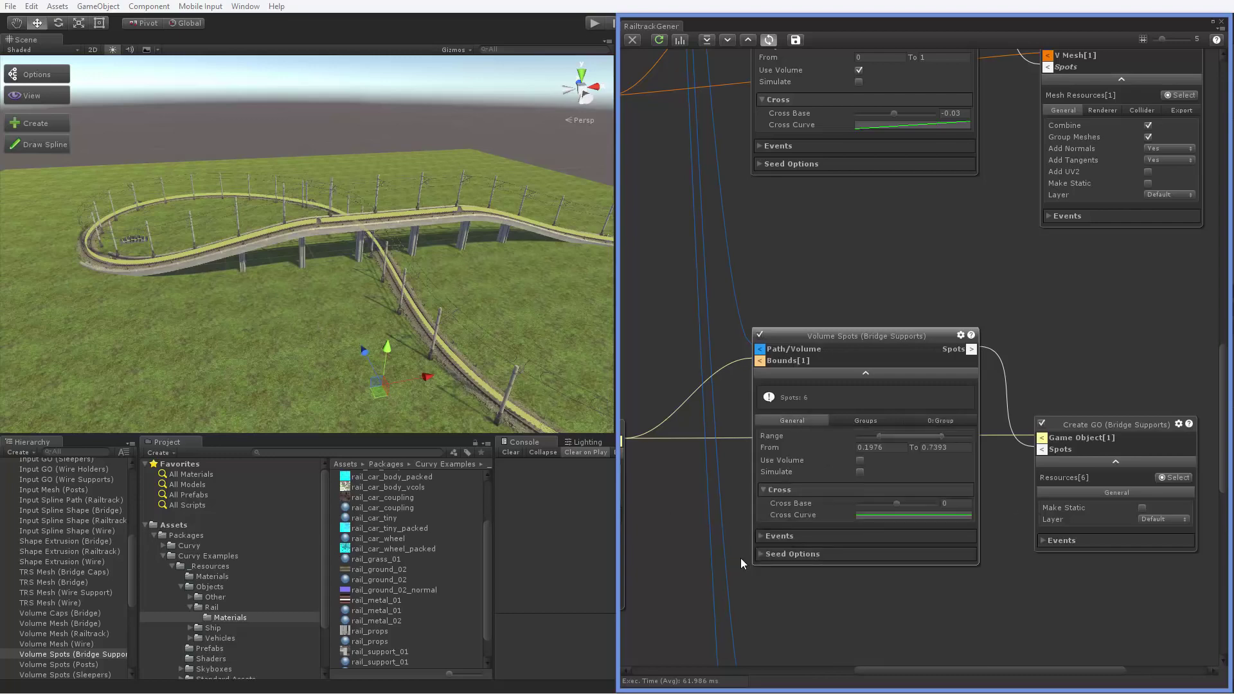
# Inspect the Poles group and general settings of Volume Spots (Wire Supports).
pyautogui.scroll(-10, 742, 556)
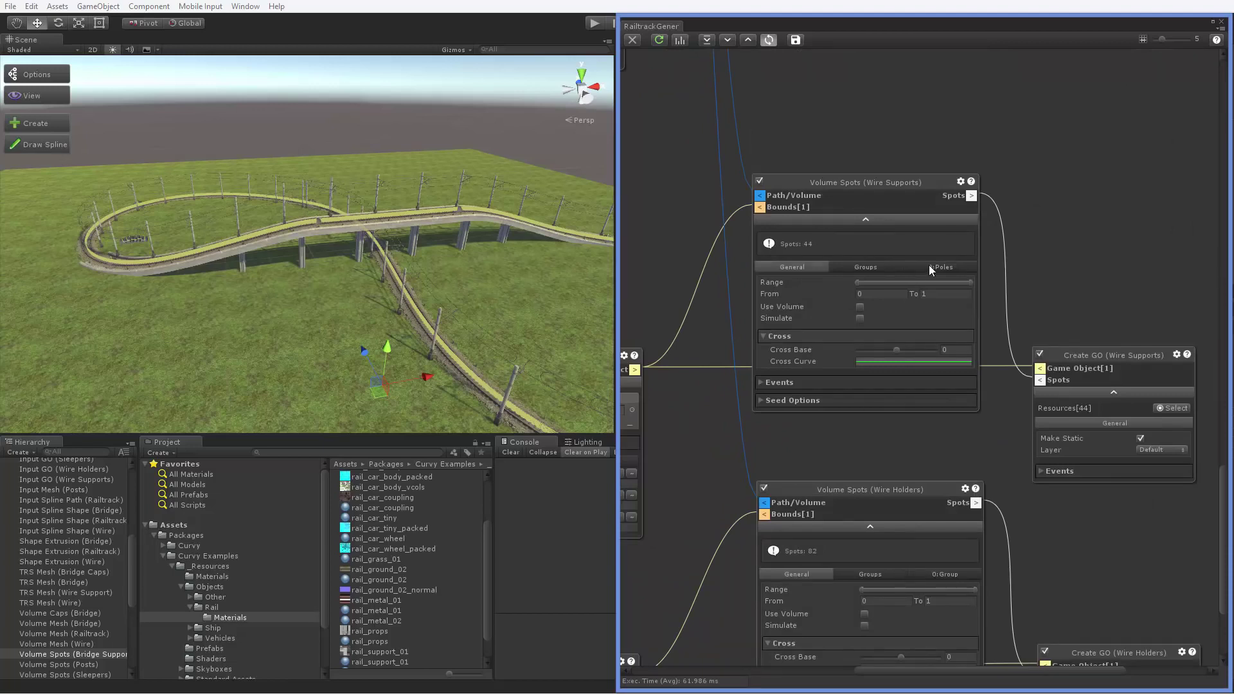
pyautogui.click(931, 268)
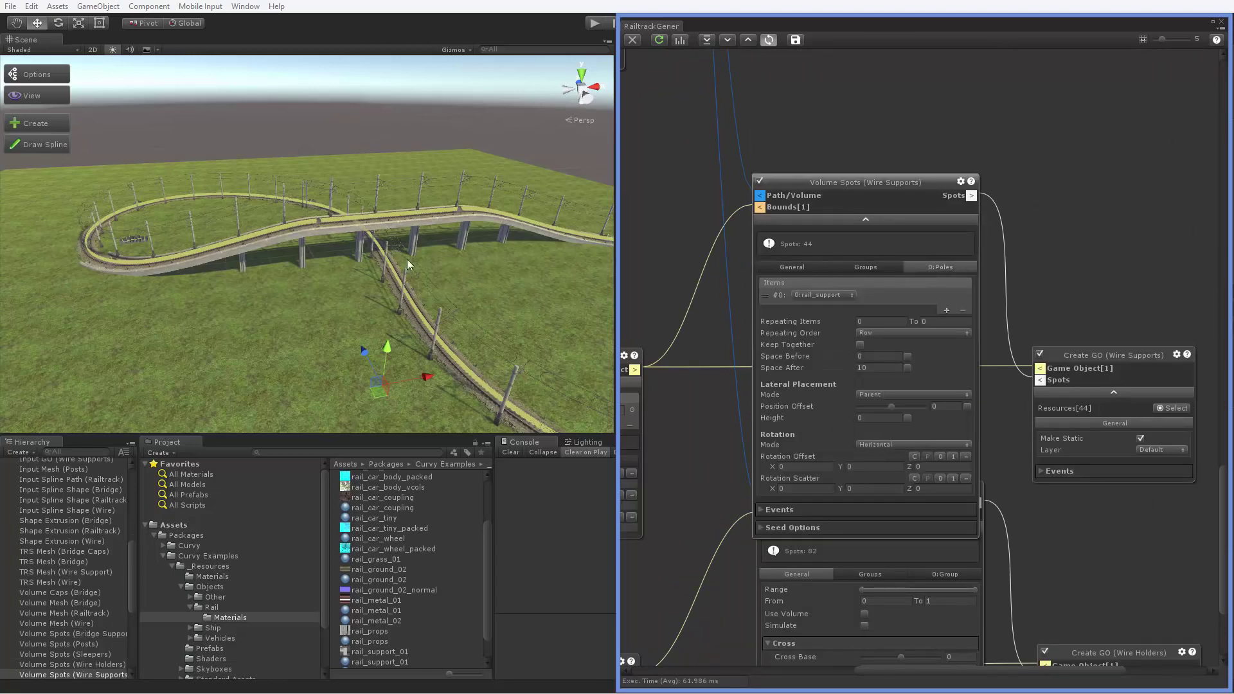
pyautogui.click(799, 268)
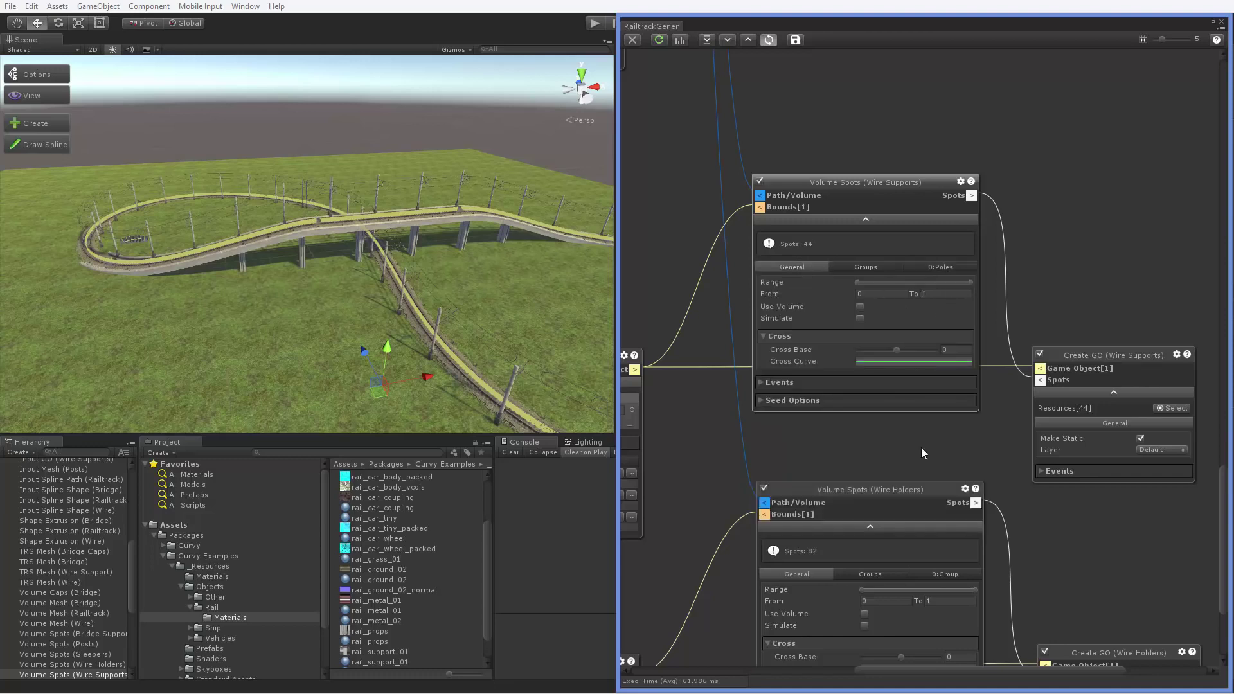
# View the overhead wires close up in the scene and inspect the group settings of Volume Spots (Wire Holders).
pyautogui.moveTo(921, 447); pyautogui.dragTo(925, 268, button='middle')
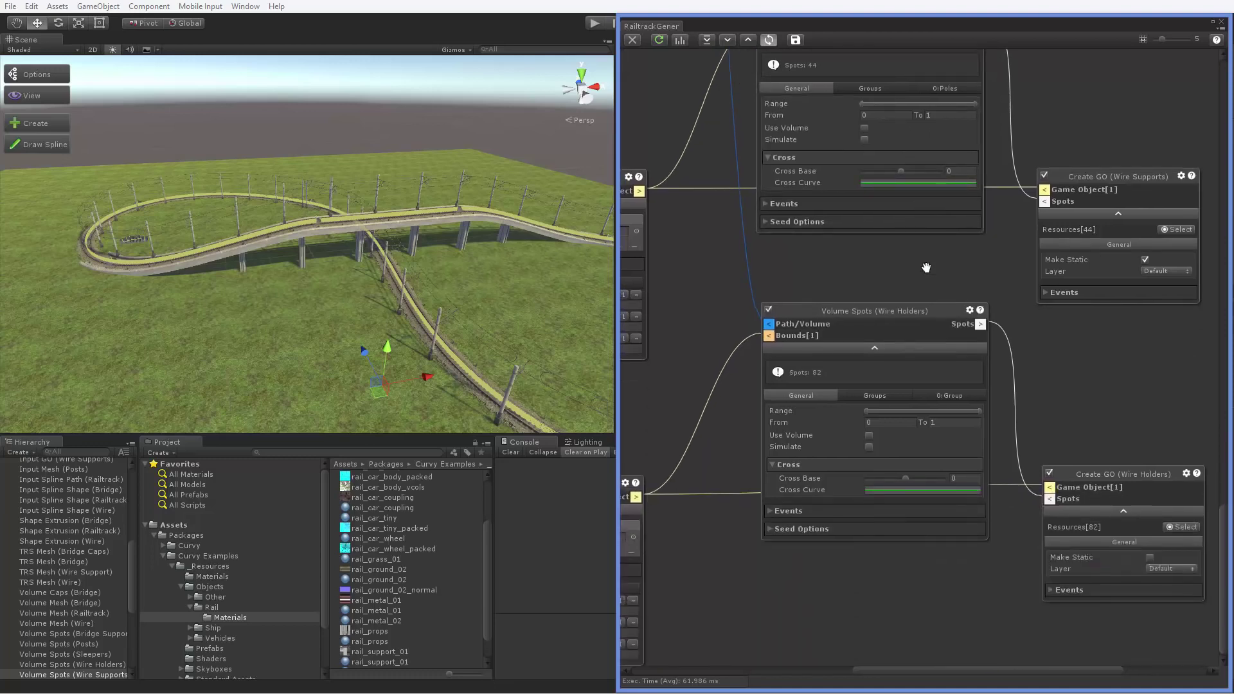
pyautogui.moveTo(500, 222); pyautogui.dragTo(349, 218, button='right')
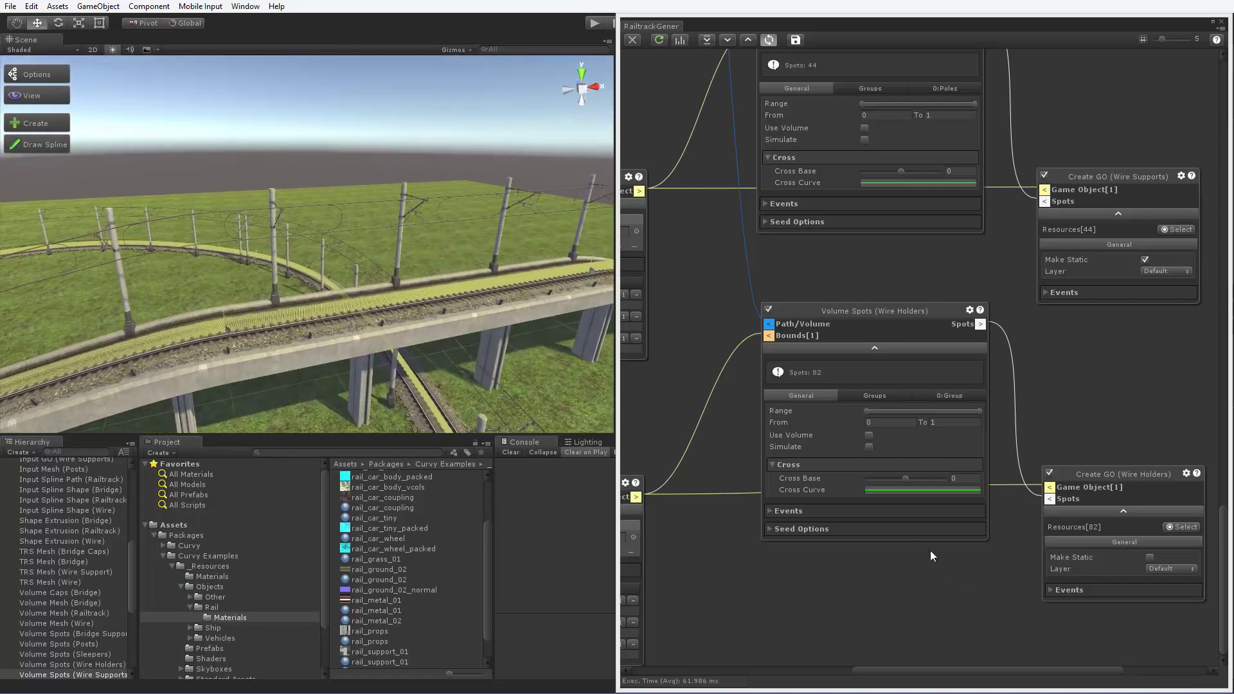
pyautogui.click(935, 395)
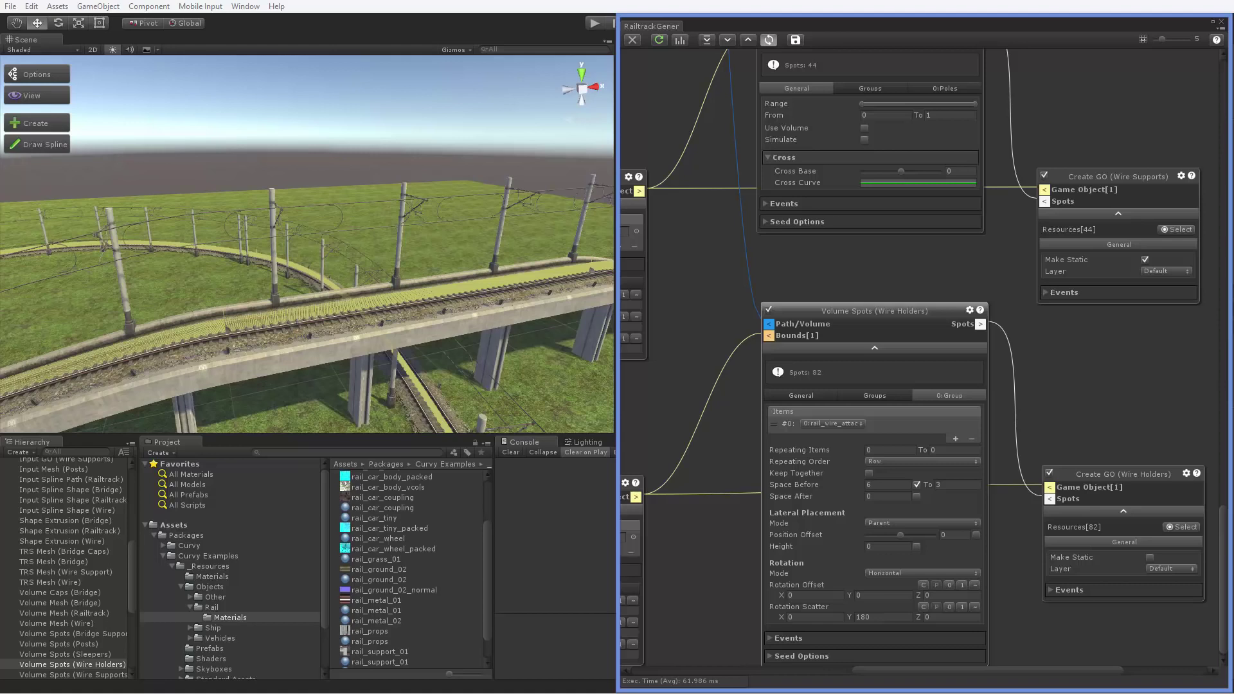
pyautogui.moveTo(1104, 391); pyautogui.dragTo(935, 368, button='middle')
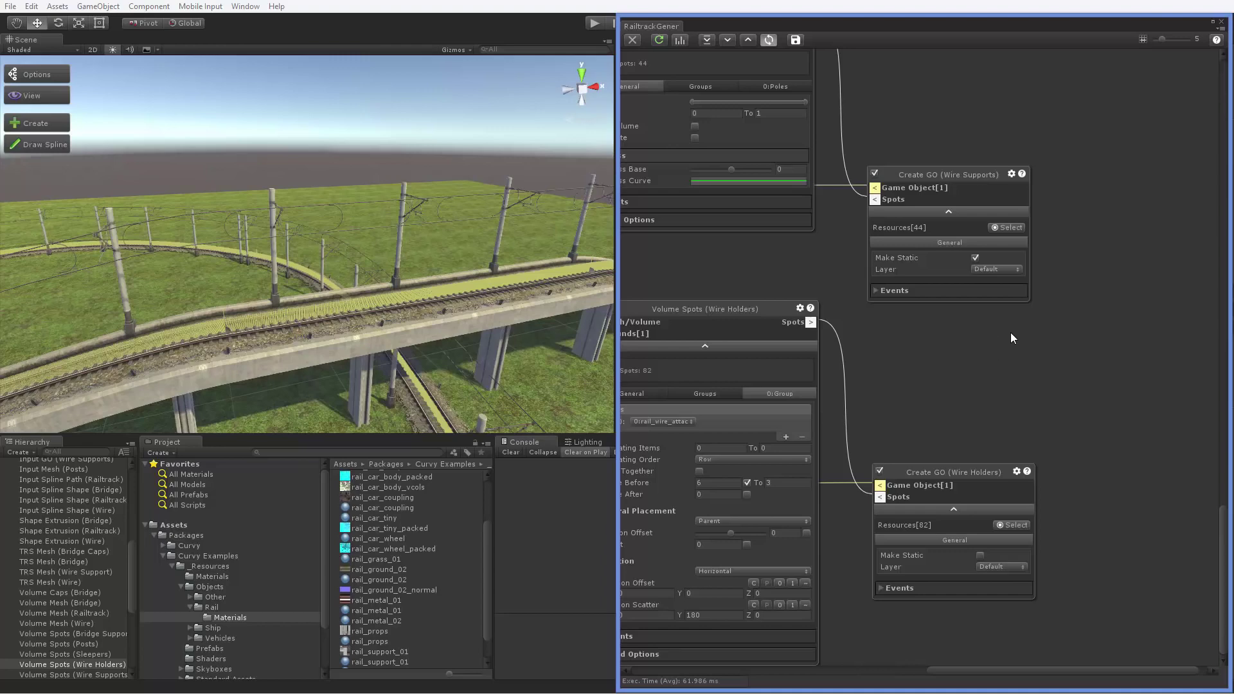
# Select the Create GO (Bridge Supports) module and view the entire railway loop in the scene.
pyautogui.scroll(10, 1010, 333)
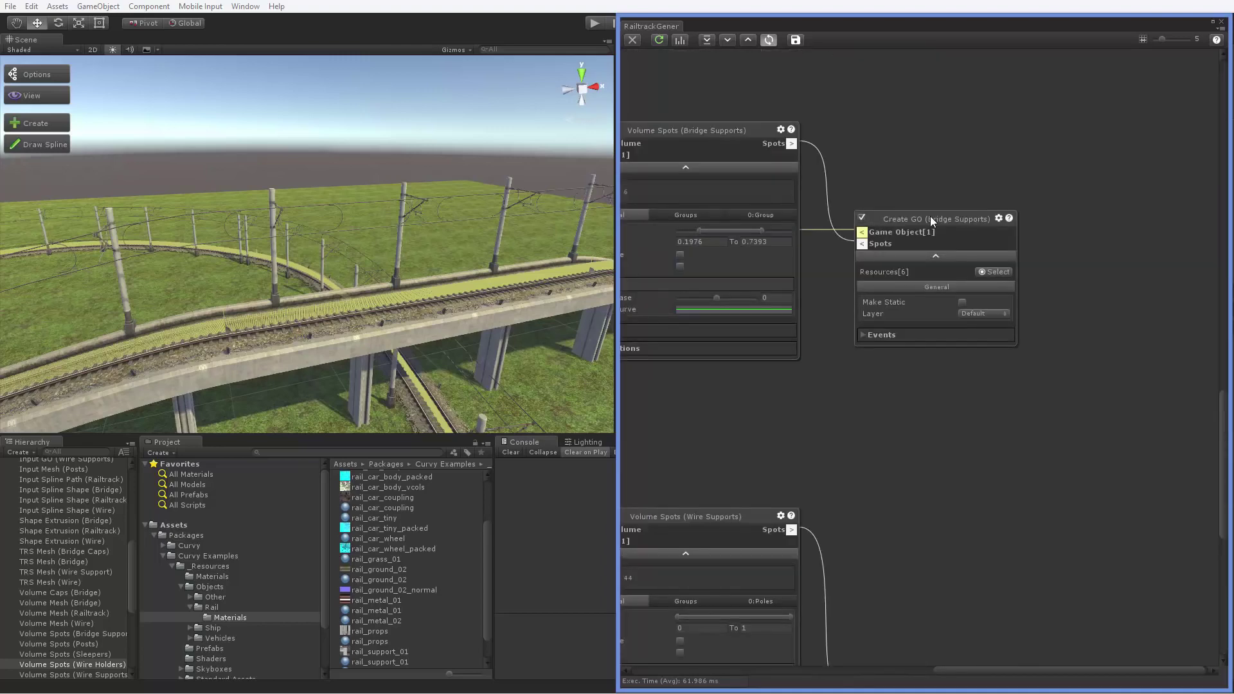
pyautogui.click(930, 215)
pyautogui.moveTo(411, 386); pyautogui.dragTo(652, 373, button='right')
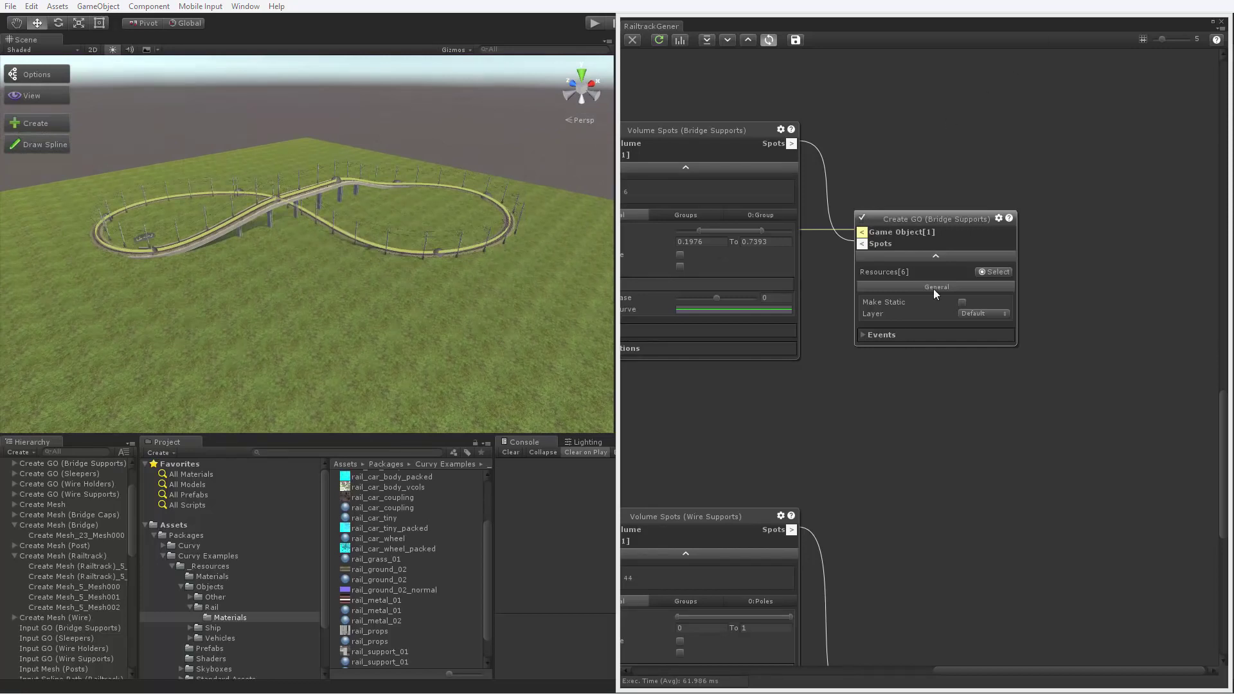
pyautogui.click(778, 229)
# Review the generator graph back up to the spline path and shape inputs, and view the railway from another angle.
pyautogui.moveTo(883, 141); pyautogui.dragTo(920, 242, button='middle')
pyautogui.moveTo(789, 152); pyautogui.dragTo(921, 309, button='middle')
pyautogui.moveTo(692, 151); pyautogui.dragTo(835, 322, button='middle')
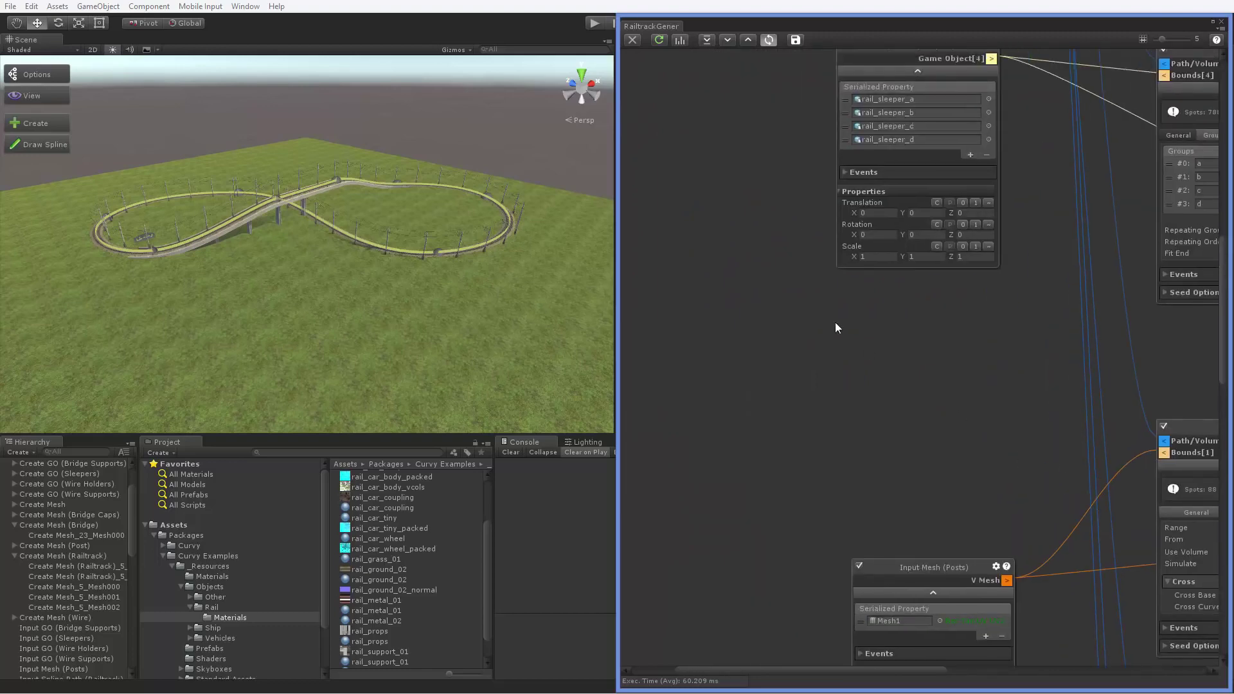
pyautogui.moveTo(763, 187); pyautogui.dragTo(767, 480, button='middle')
pyautogui.moveTo(785, 272); pyautogui.dragTo(842, 501, button='middle')
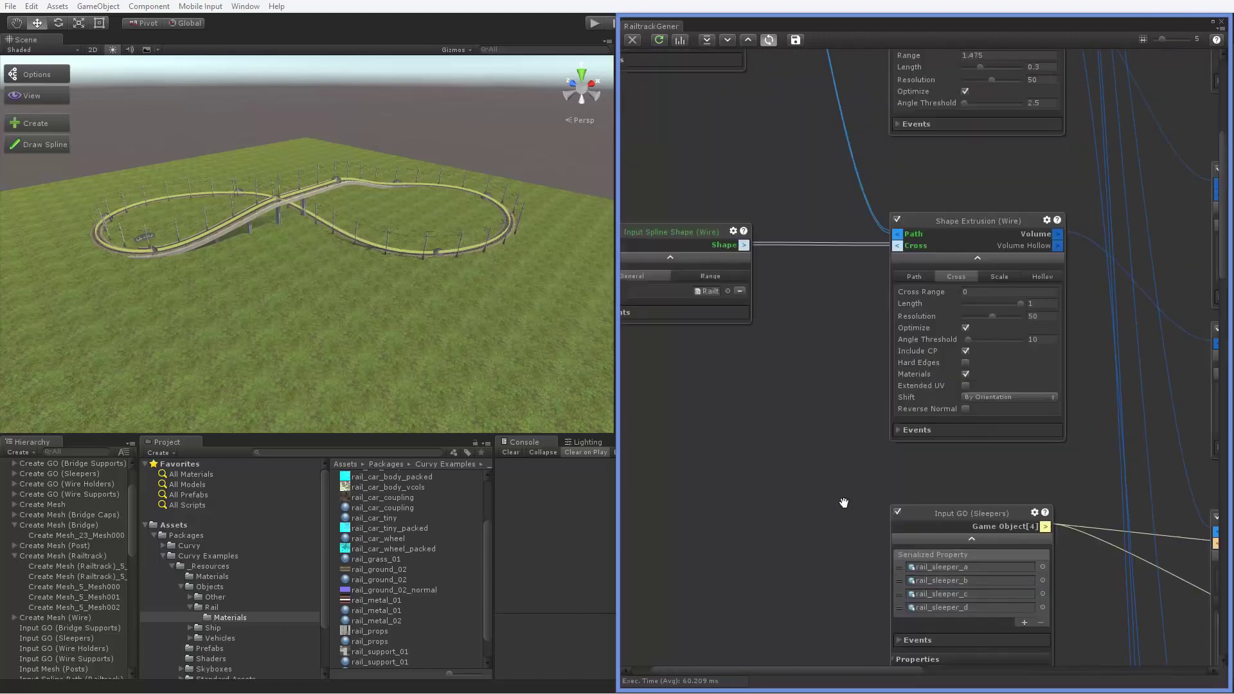
pyautogui.moveTo(788, 195); pyautogui.dragTo(828, 475, button='middle')
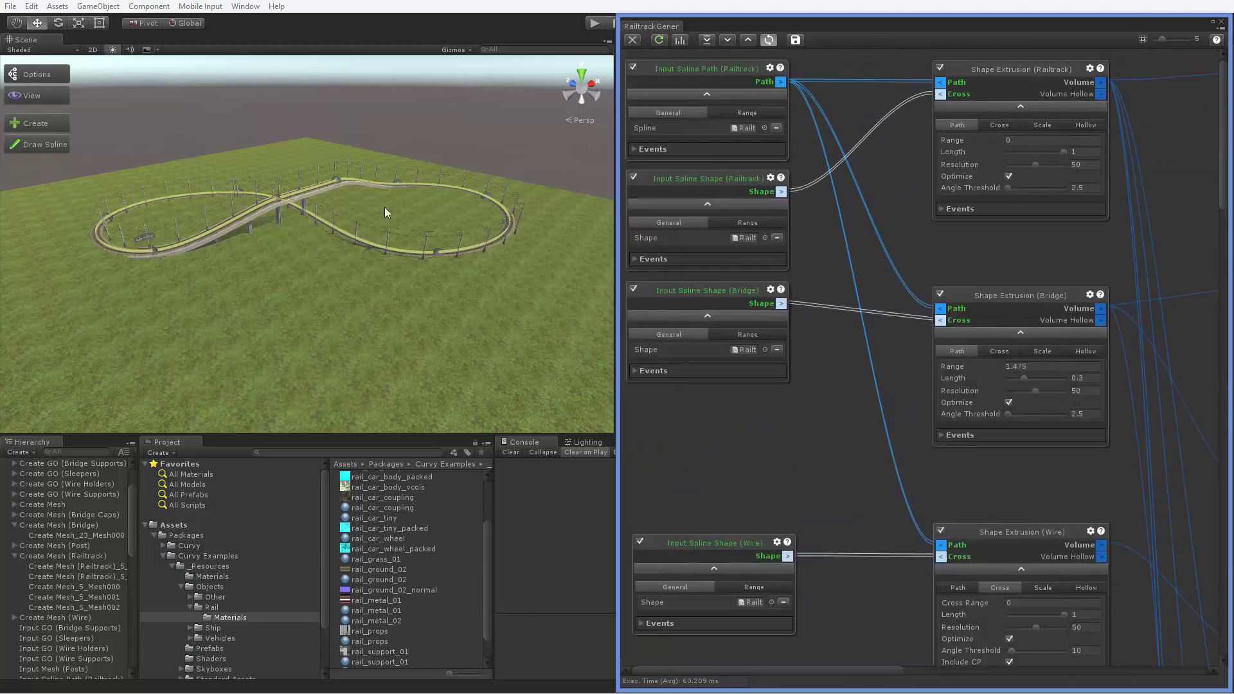
pyautogui.keyDown('alt'); pyautogui.moveTo(384, 207); pyautogui.dragTo(461, 204); pyautogui.keyUp('alt')
# Close the generator graph window, enable Maximize on Play for the Game view and start Play mode.
pyautogui.click(1224, 21)
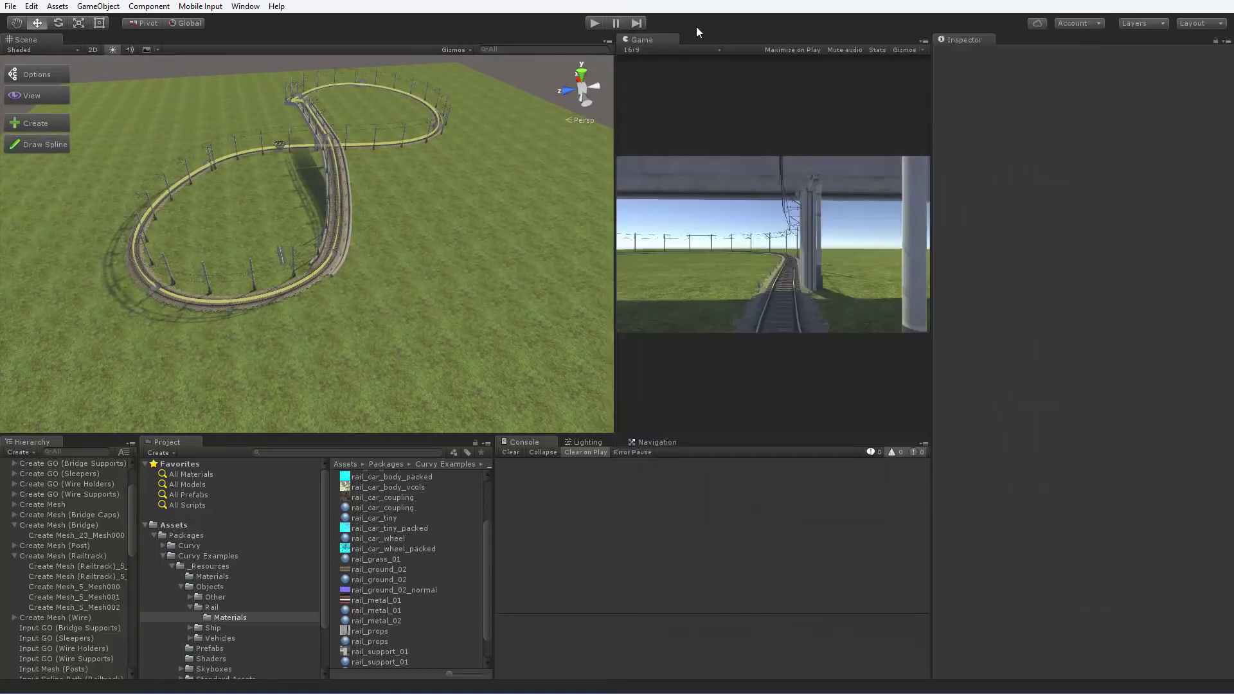
pyautogui.click(787, 49)
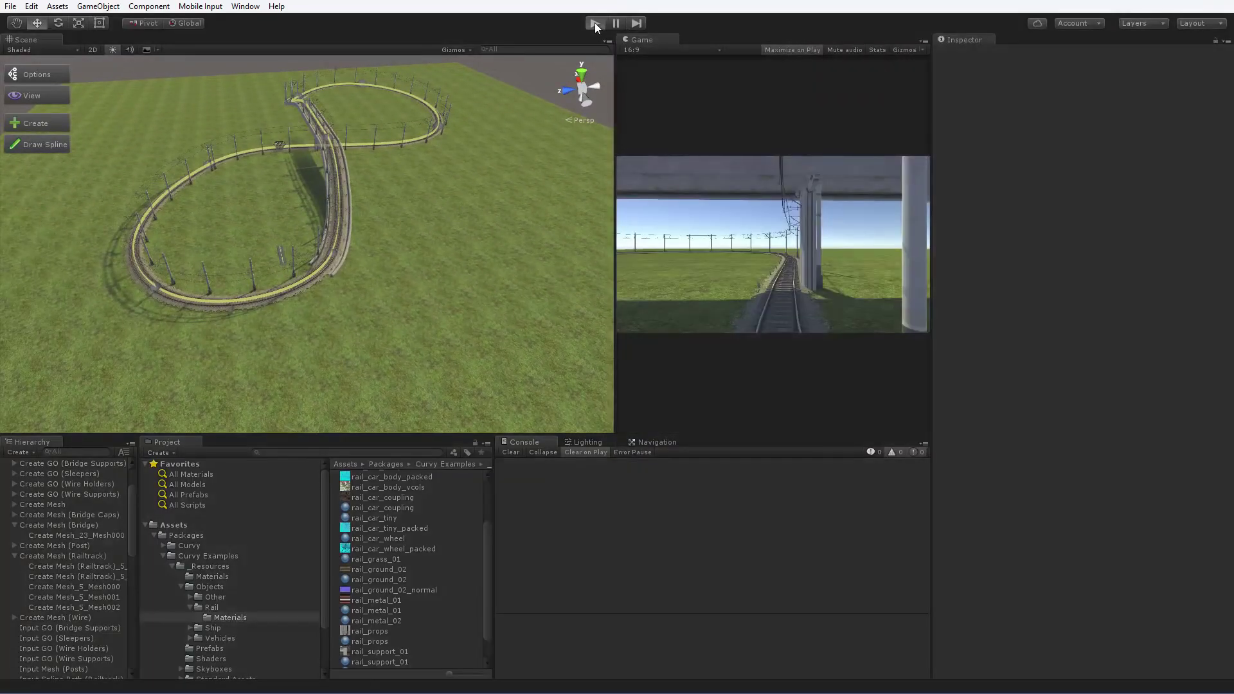
pyautogui.click(595, 22)
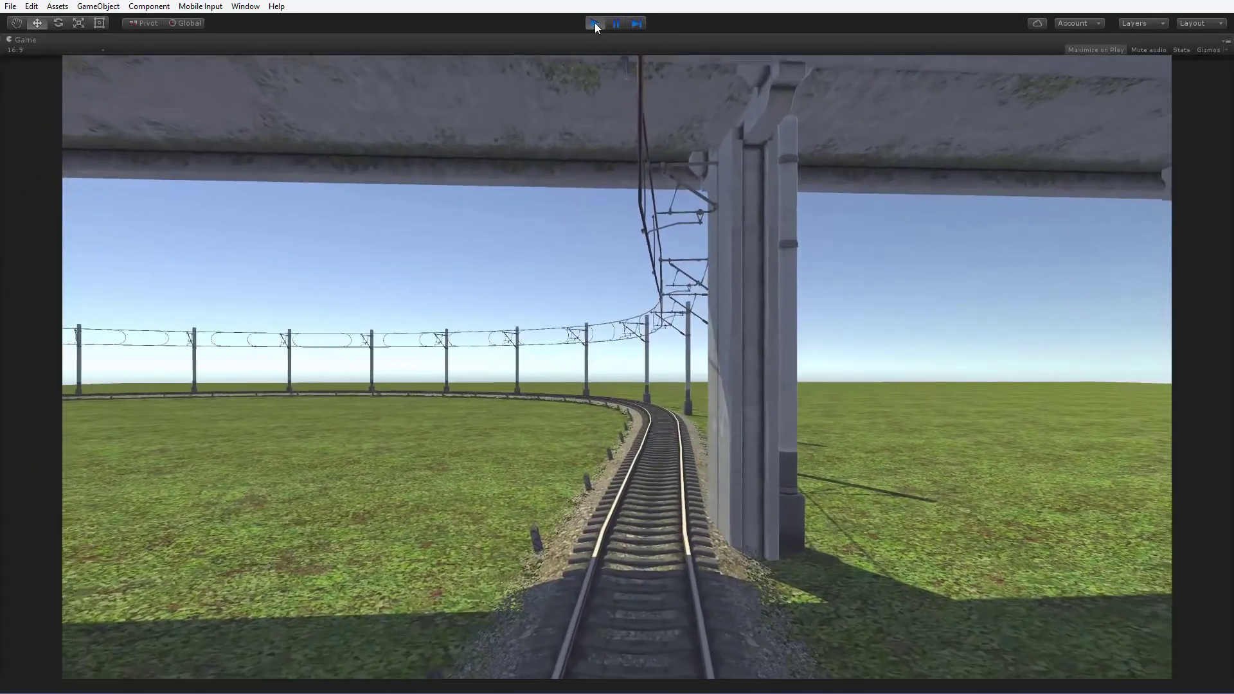